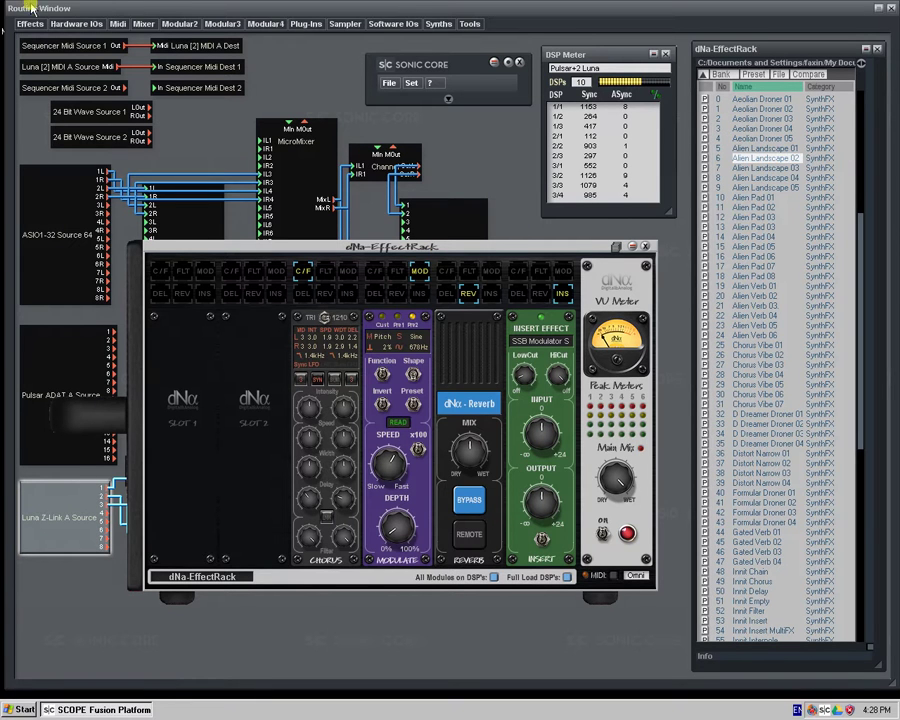
- Look up the dNa devices among the mono effects and shift the rack window slightly
{"action": "left_click", "coordinate": [30, 23]}
{"action": "mouse_move", "coordinate": [32, 37]}
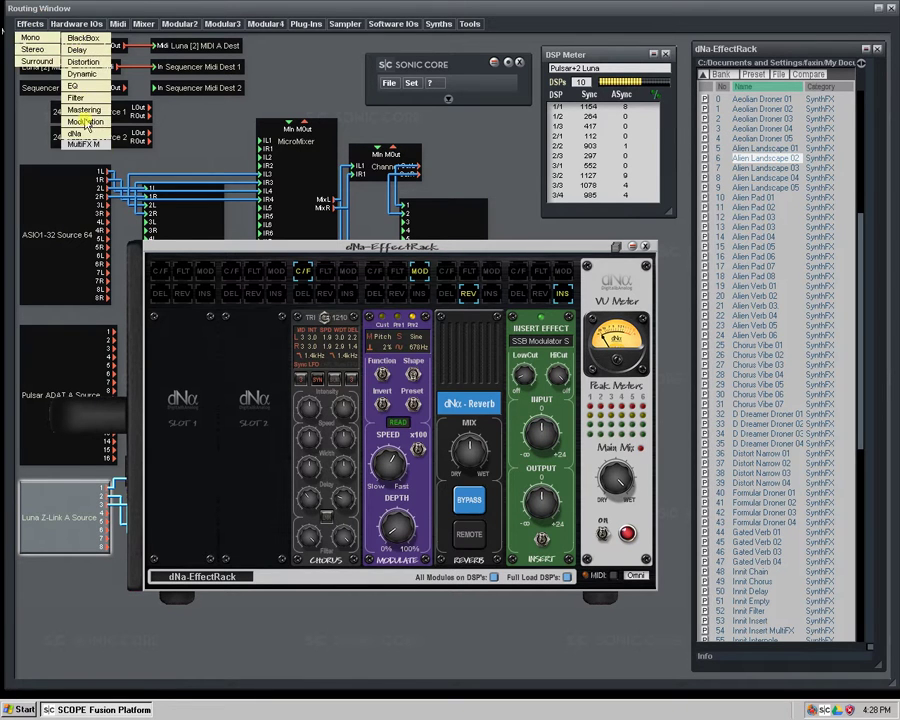
{"action": "mouse_move", "coordinate": [78, 133]}
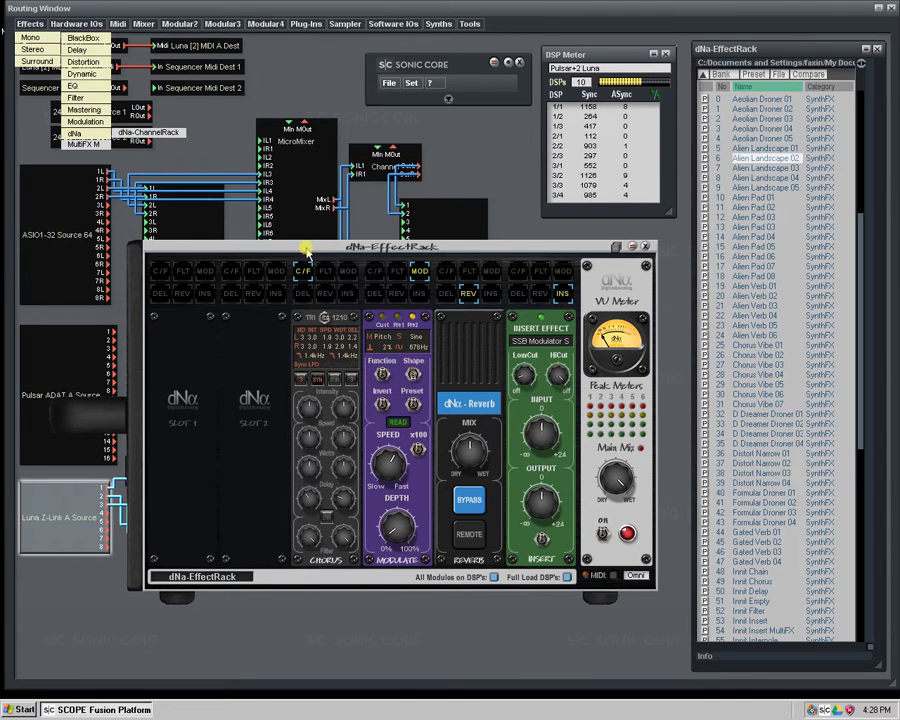
{"action": "mouse_move", "coordinate": [305, 247]}
{"action": "left_mouse_down"}
{"action": "mouse_move", "coordinate": [311, 251]}
{"action": "mouse_move", "coordinate": [337, 197]}
{"action": "mouse_move", "coordinate": [321, 244]}
{"action": "left_mouse_up"}
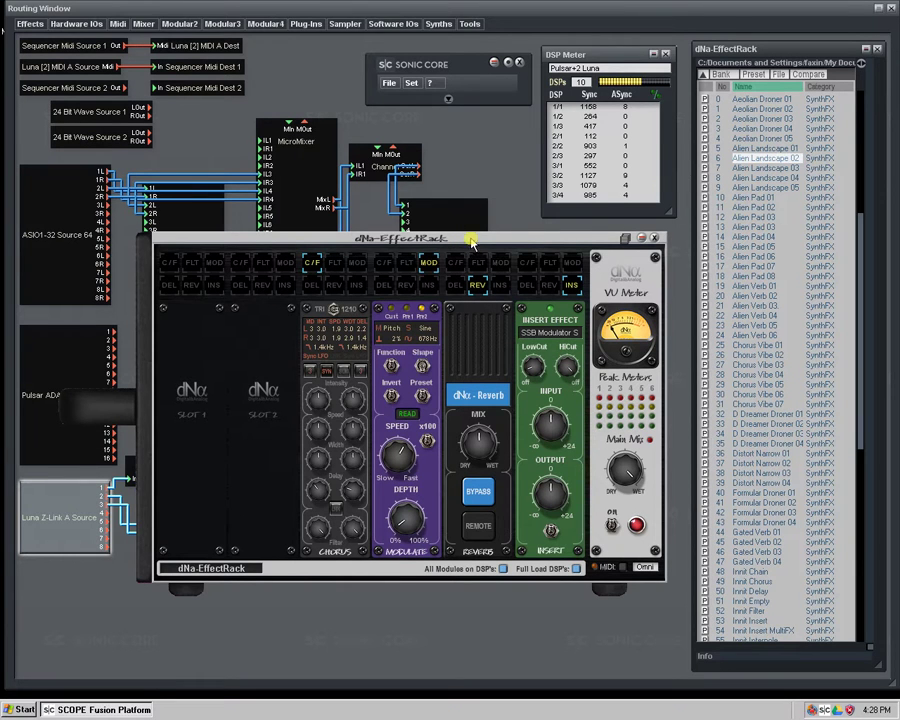
- Uncover the routing behind the rack, nudge the dNa-EffectRack and Luna Z-Link A Source modules, and restore the rack's position
{"action": "left_click_drag", "start_coordinate": [471, 243], "coordinate": [596, 190]}
{"action": "left_click", "coordinate": [210, 512]}
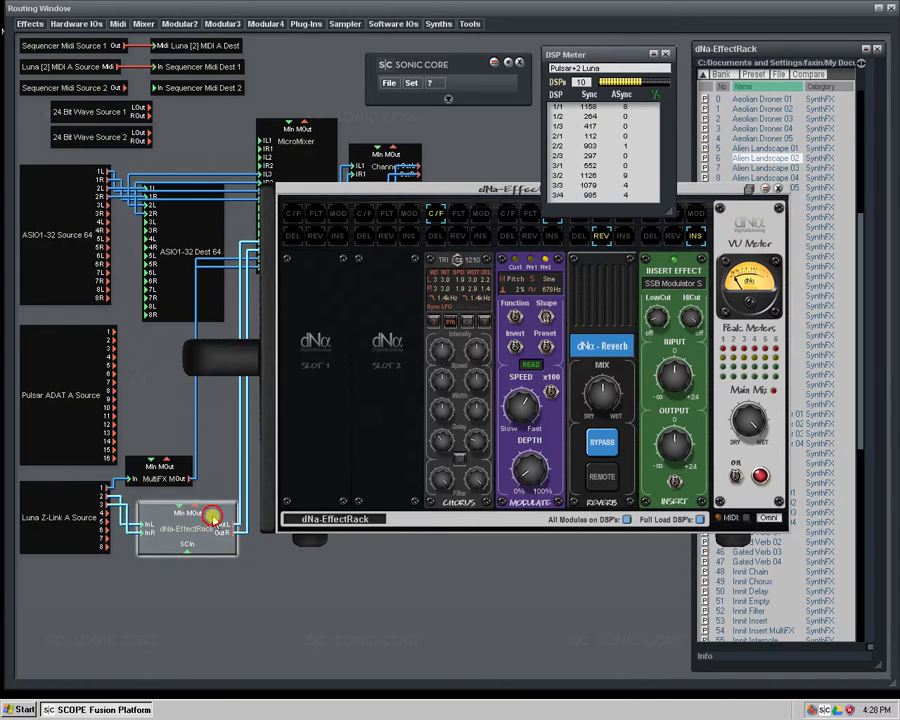
{"action": "left_click_drag", "start_coordinate": [212, 512], "coordinate": [207, 509]}
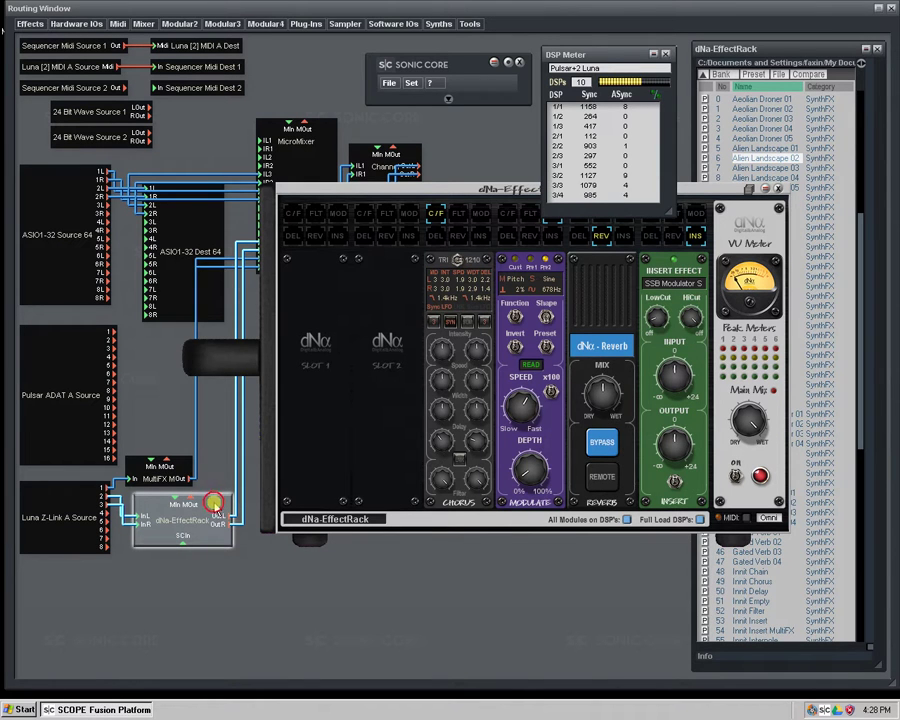
{"action": "left_click", "coordinate": [86, 520]}
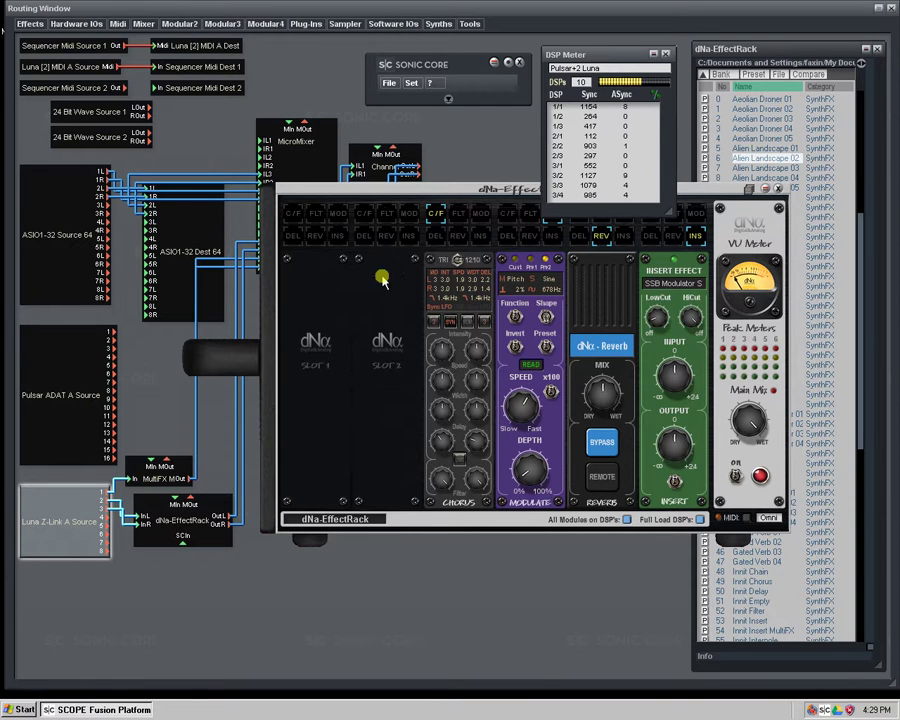
{"action": "left_click_drag", "start_coordinate": [402, 193], "coordinate": [255, 246]}
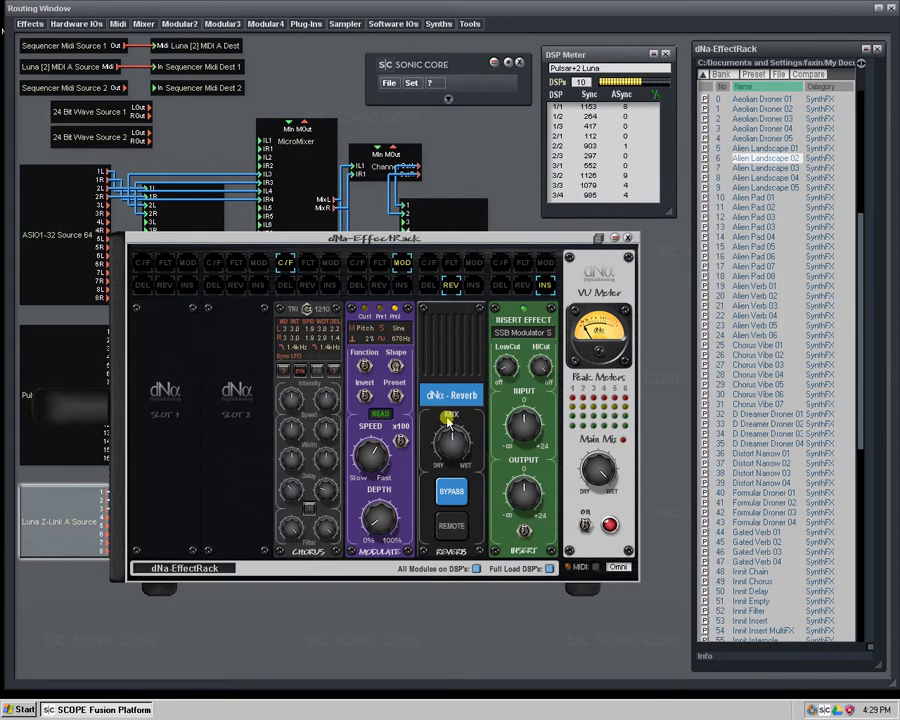
- Load the Innit Empty preset into the rack and dismiss the search for Quick Cut.dev
{"action": "left_click_drag", "start_coordinate": [860, 255], "coordinate": [862, 390]}
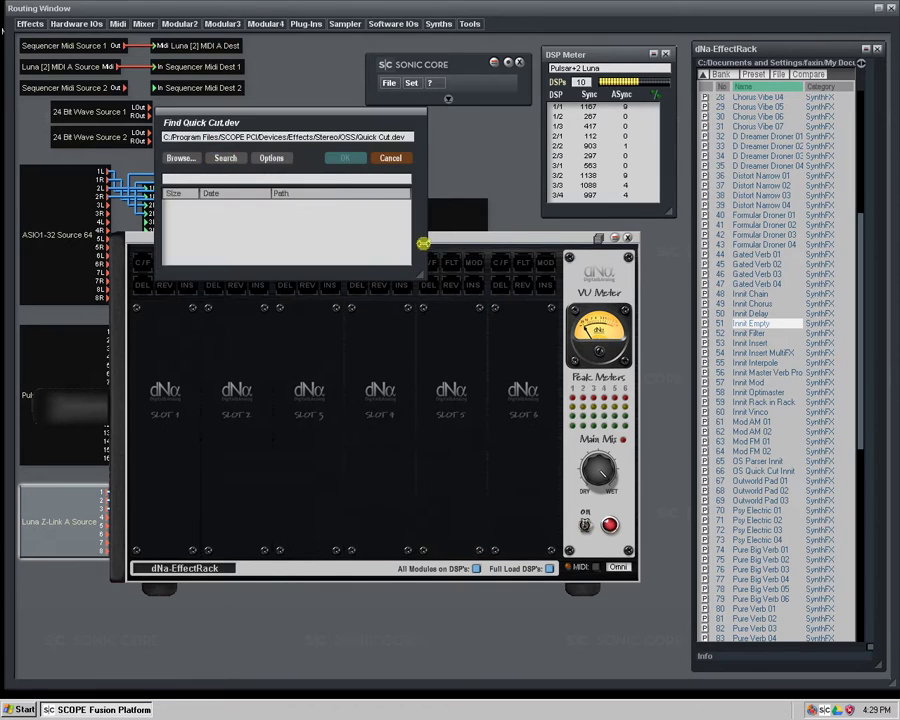
{"action": "left_click", "coordinate": [384, 100]}
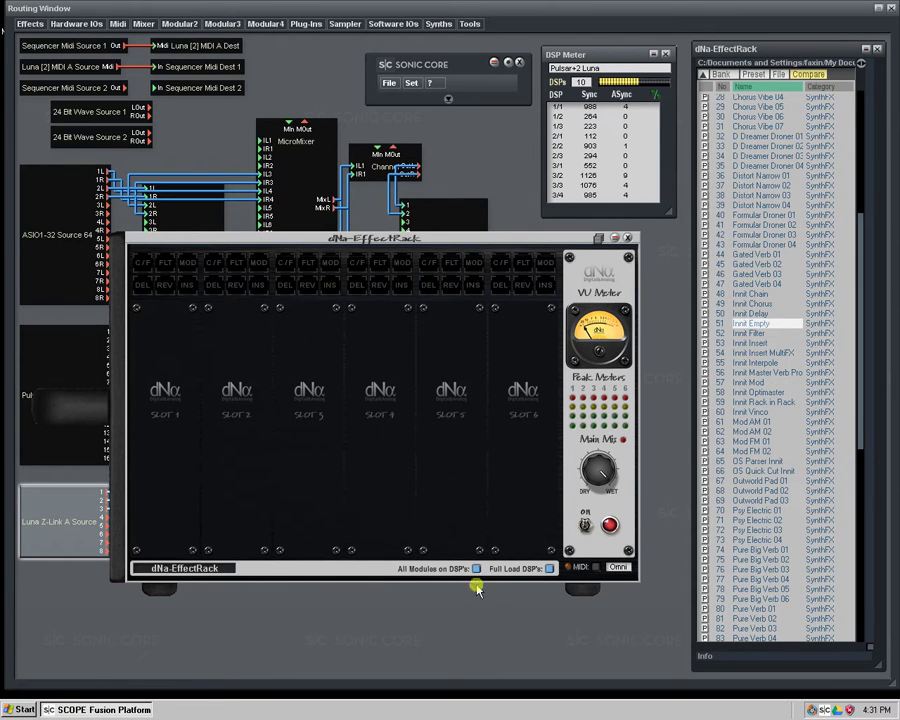
- Try the Modulate module in slot 3 with the Delay module in slot 4, and unload both
{"action": "left_click", "coordinate": [355, 286]}
{"action": "left_click", "coordinate": [330, 268]}
{"action": "left_click", "coordinate": [360, 287]}
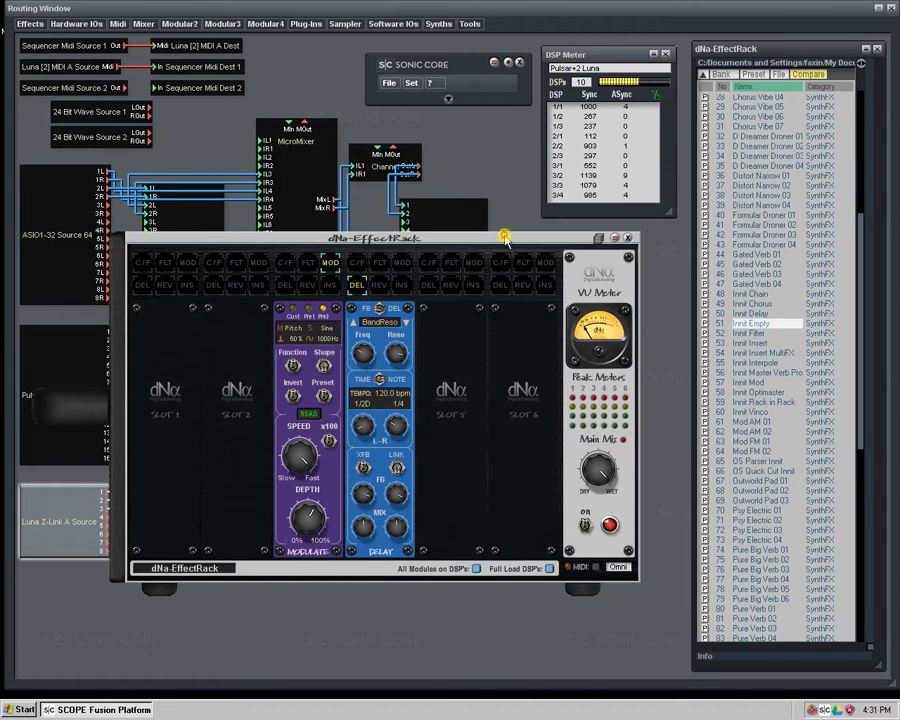
{"action": "left_click_drag", "start_coordinate": [505, 238], "coordinate": [514, 264]}
{"action": "left_click", "coordinate": [366, 313]}
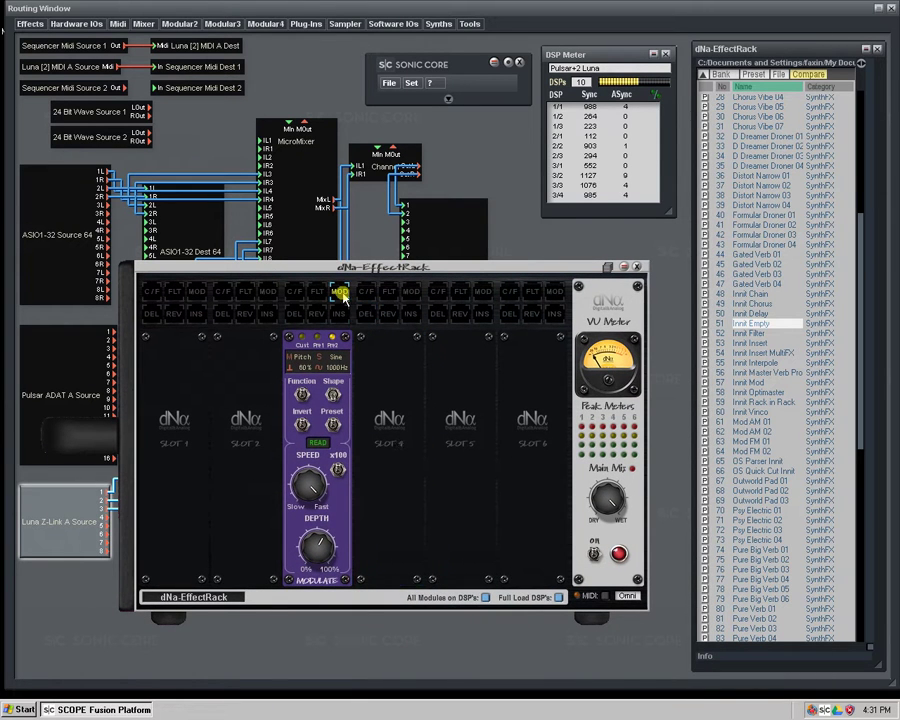
{"action": "left_click", "coordinate": [340, 293]}
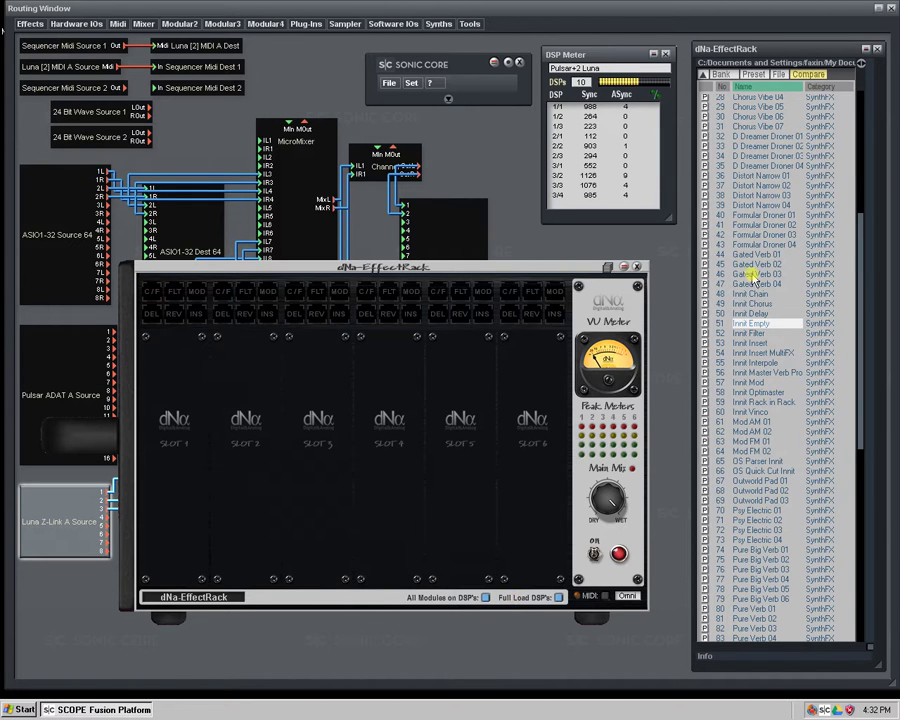
- Try the Insert module in slot 4 with the Chorus module in slot 5, and unload both
{"action": "left_click", "coordinate": [436, 293]}
{"action": "left_click", "coordinate": [411, 313]}
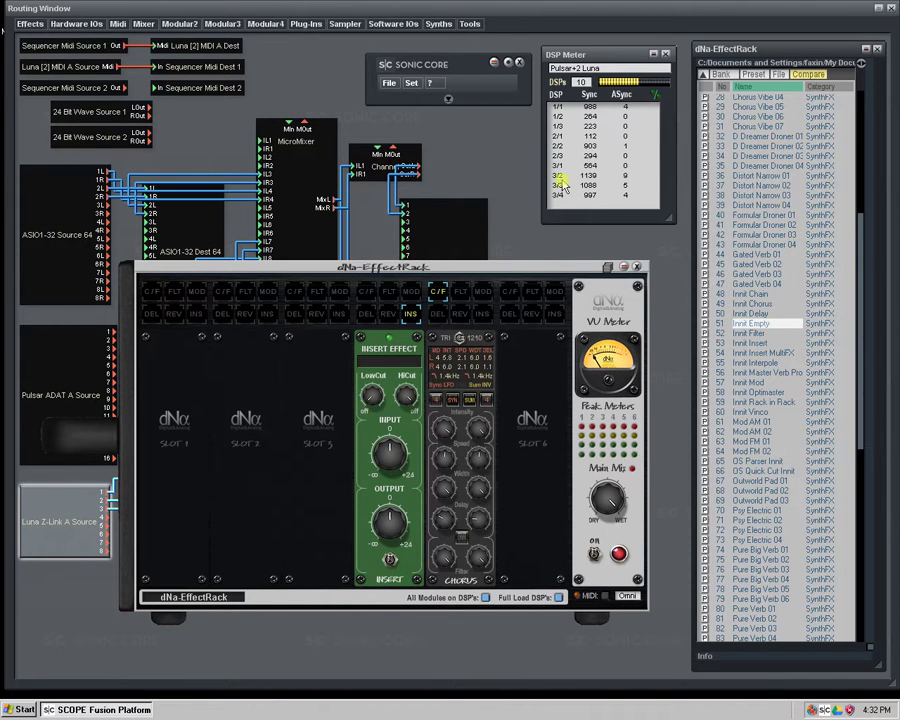
{"action": "left_click", "coordinate": [487, 597]}
{"action": "left_click", "coordinate": [410, 313]}
{"action": "left_click", "coordinate": [438, 291]}
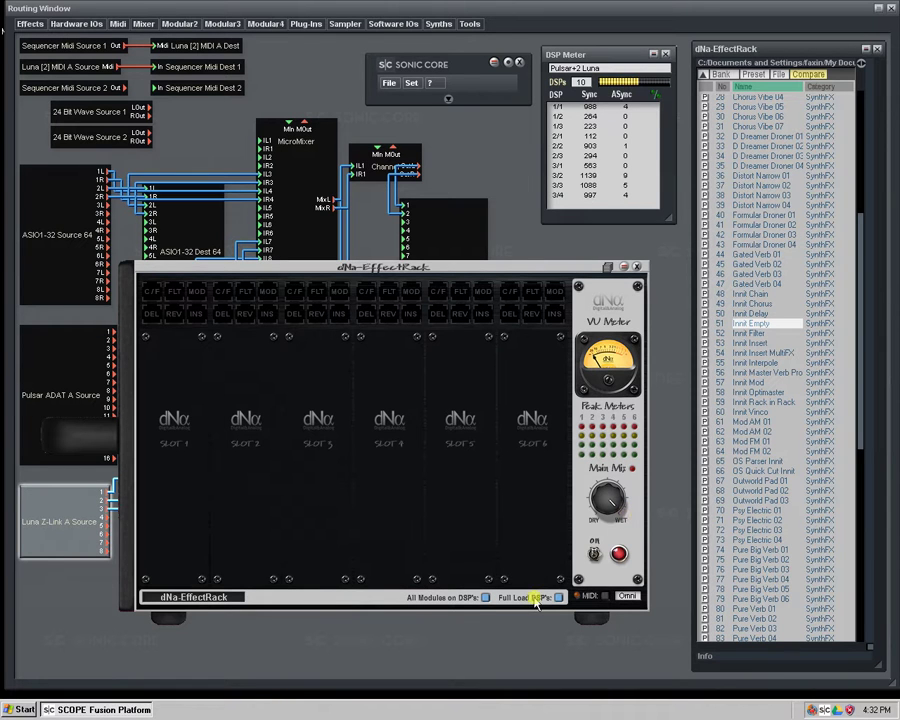
- Open the rack's name for editing and reposition the rack and its preset list
{"action": "double_click", "coordinate": [222, 597]}
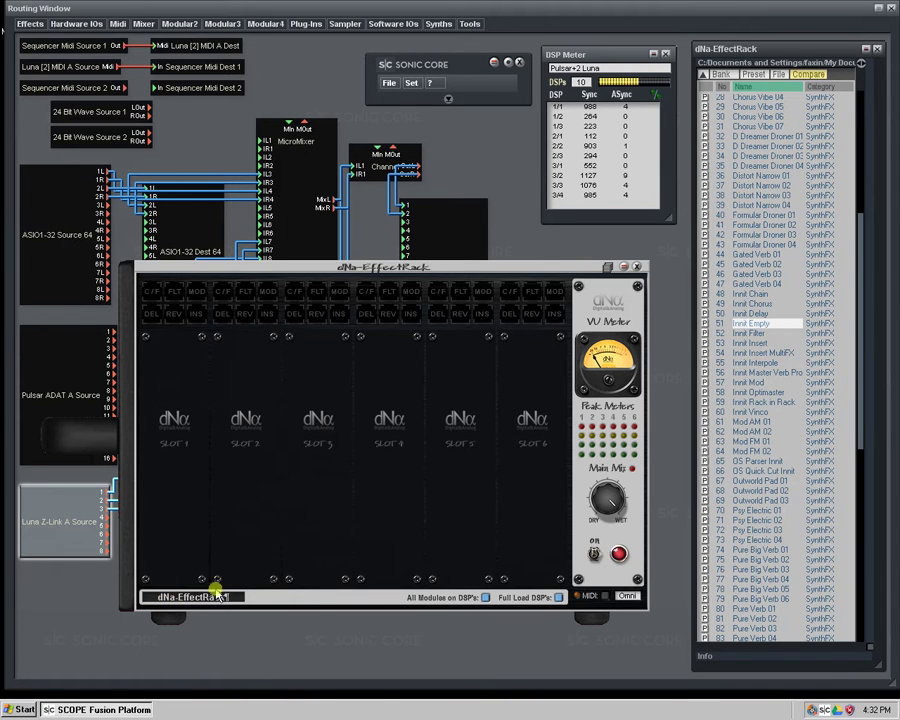
{"action": "left_click_drag", "start_coordinate": [312, 275], "coordinate": [470, 307]}
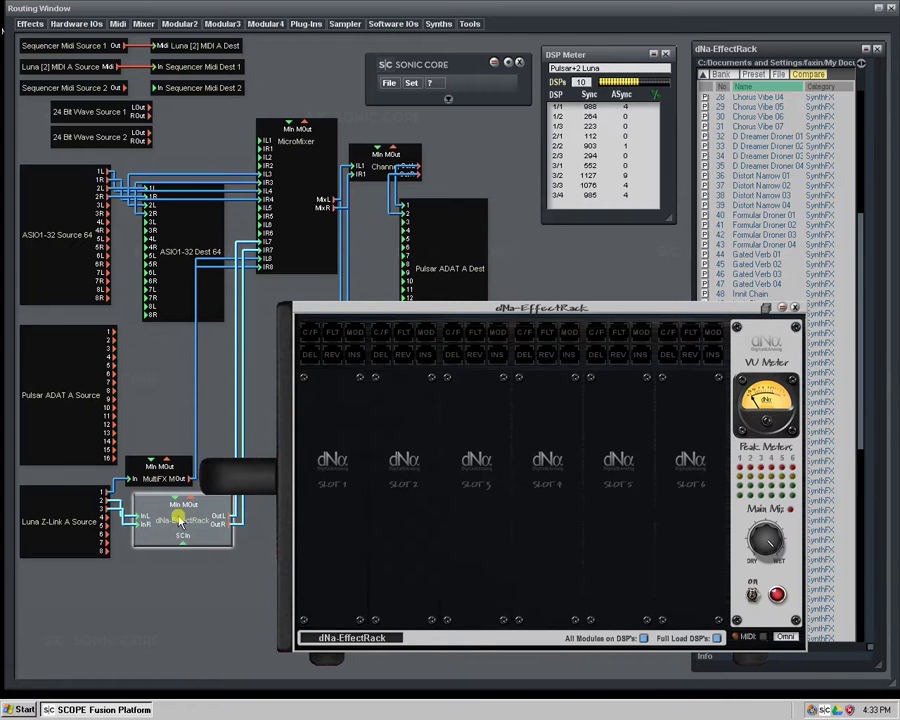
{"action": "left_click_drag", "start_coordinate": [416, 311], "coordinate": [263, 294]}
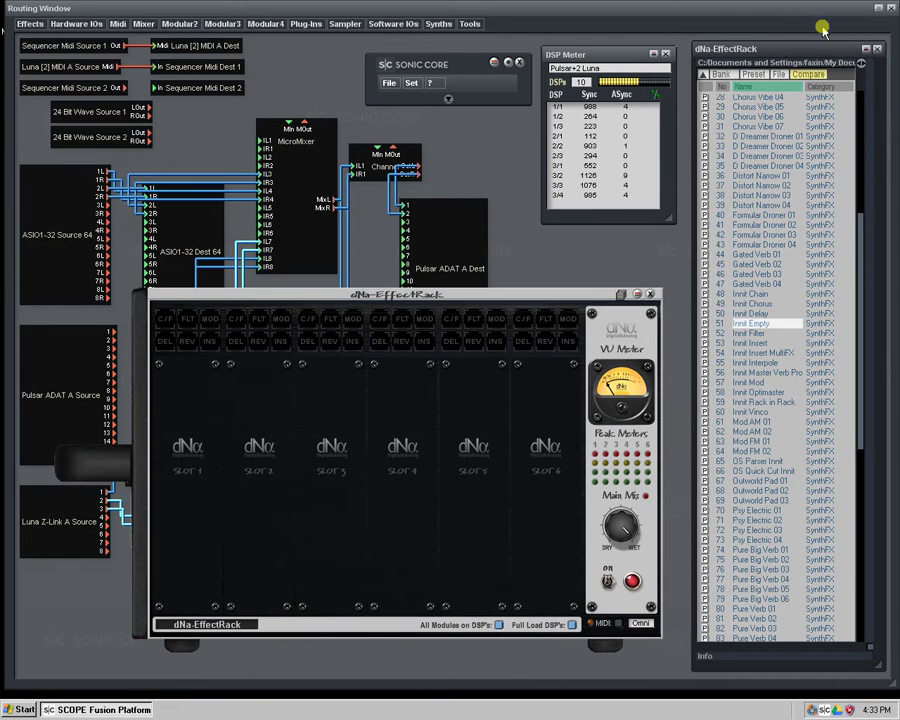
{"action": "left_click_drag", "start_coordinate": [796, 46], "coordinate": [750, 60]}
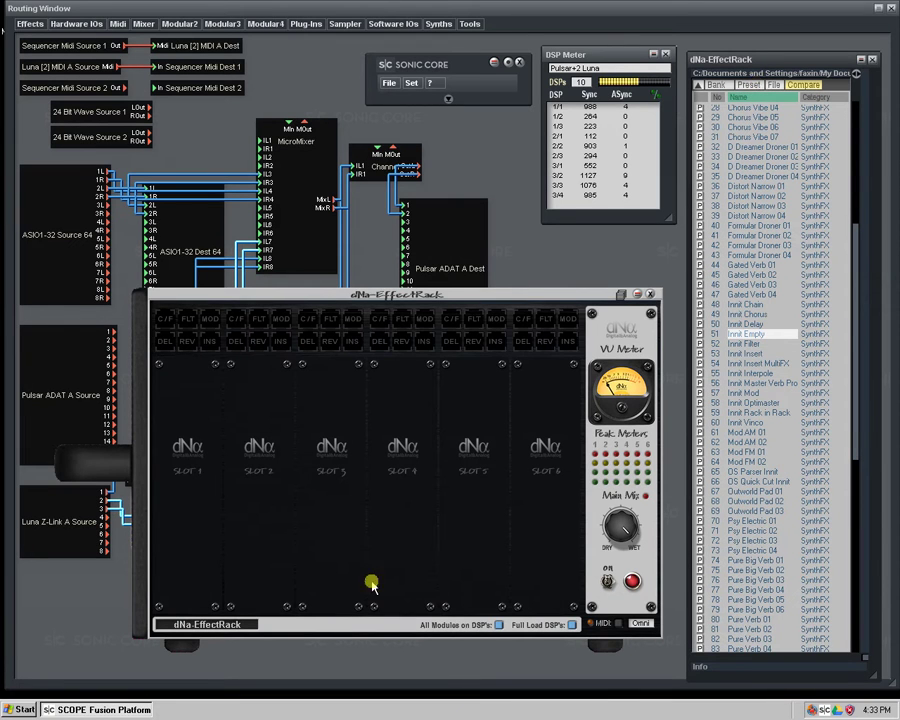
{"action": "left_click", "coordinate": [235, 625]}
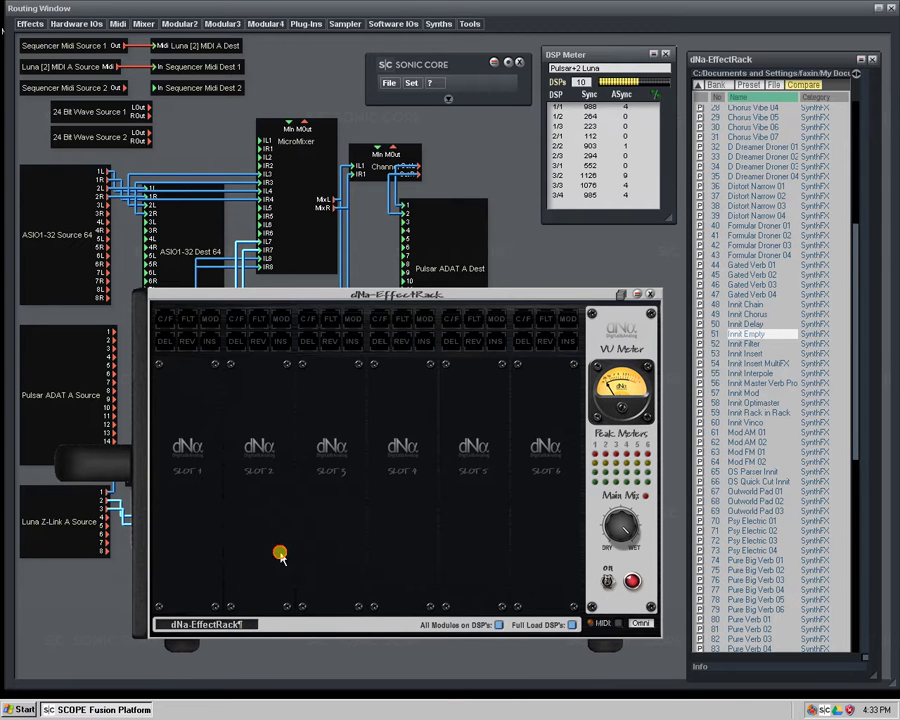
{"action": "left_click_drag", "start_coordinate": [502, 296], "coordinate": [507, 263]}
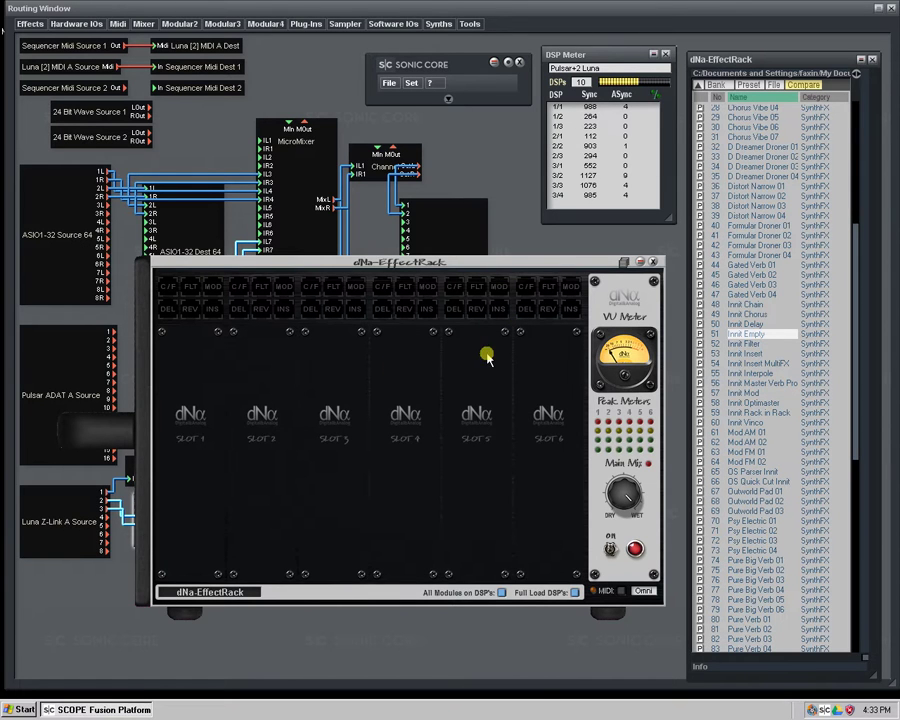
- Try the Insert module in slot 6, browse the effects it can host, and unload it
{"action": "left_click", "coordinate": [574, 311]}
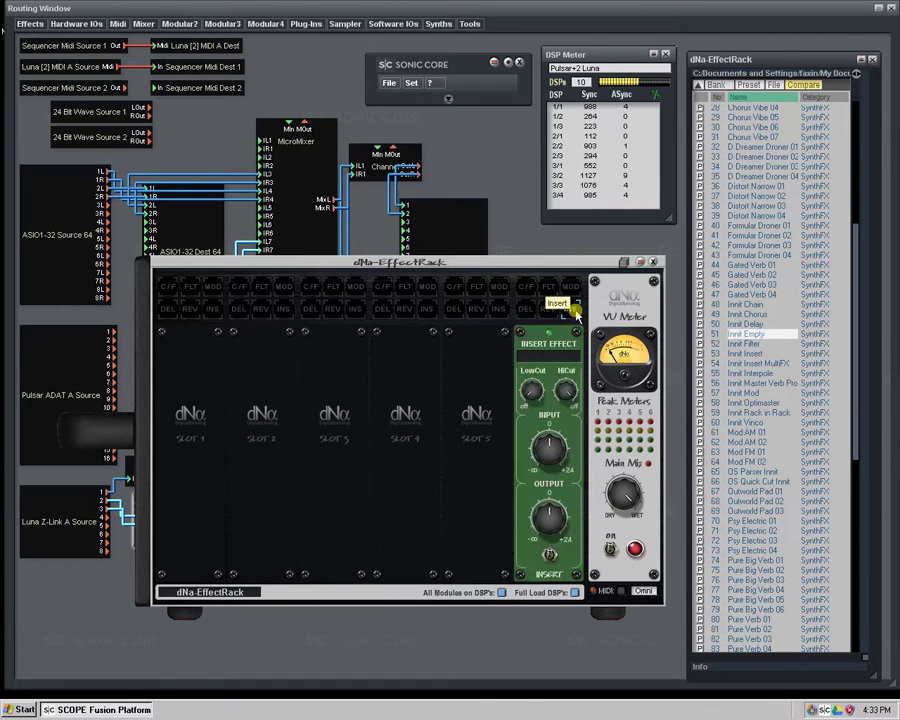
{"action": "left_click", "coordinate": [549, 360]}
{"action": "mouse_move", "coordinate": [563, 365]}
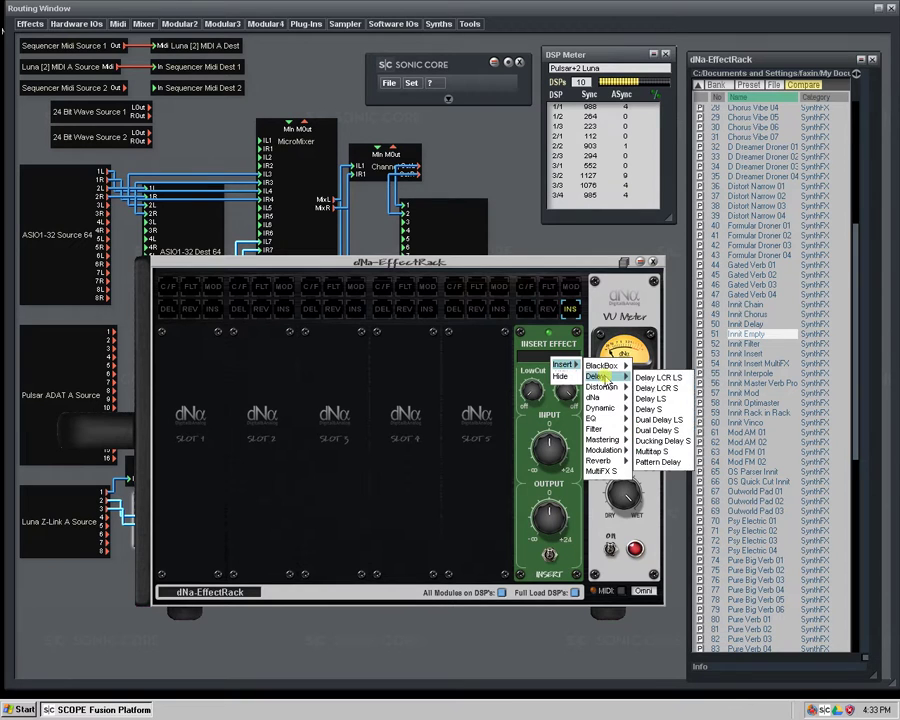
{"action": "mouse_move", "coordinate": [601, 441]}
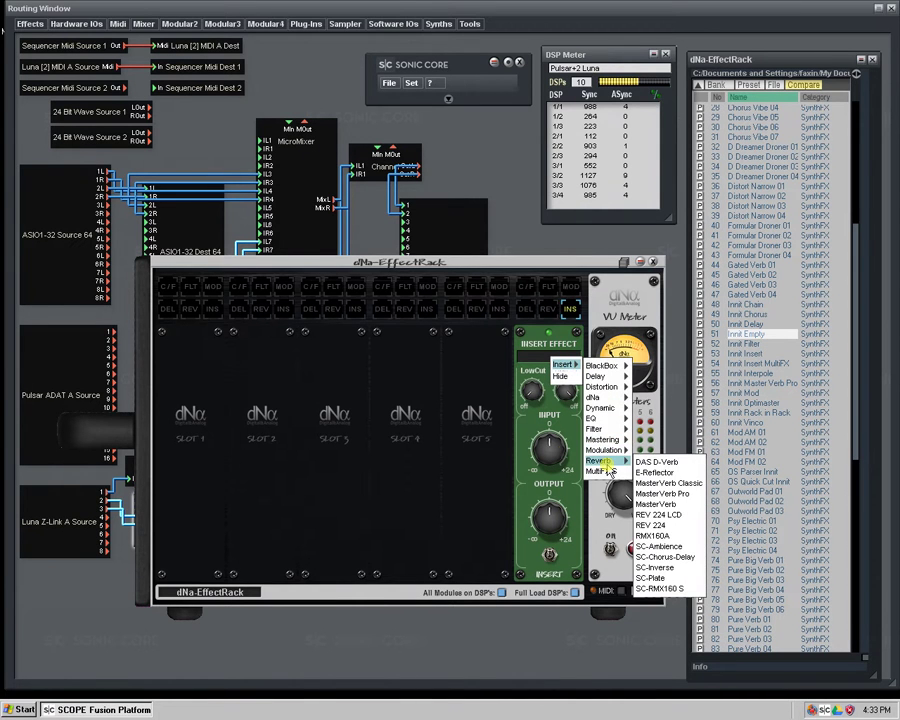
{"action": "left_click", "coordinate": [498, 357]}
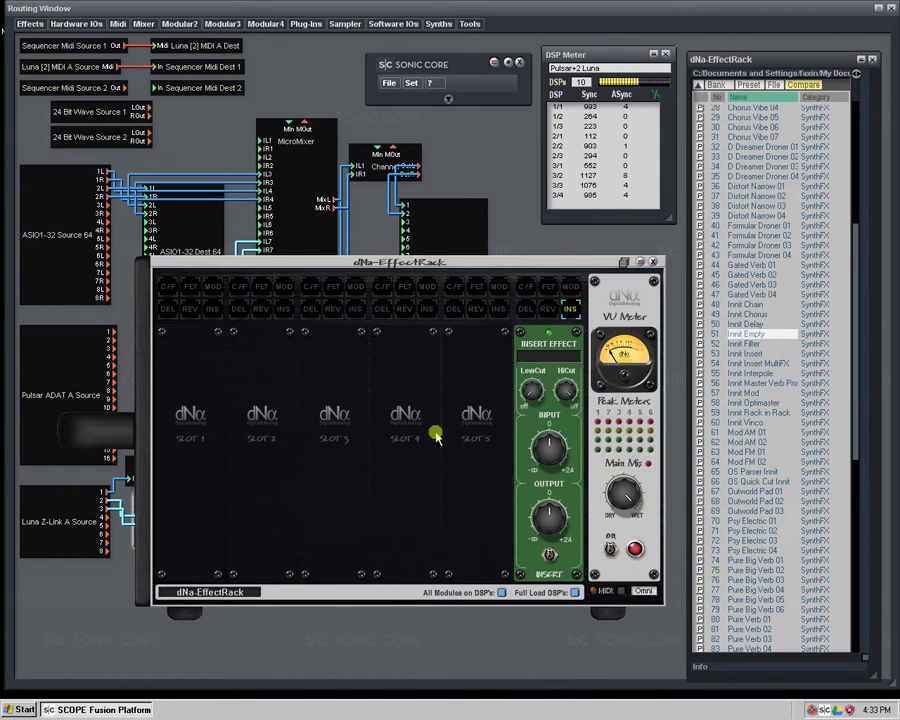
{"action": "left_click", "coordinate": [565, 317]}
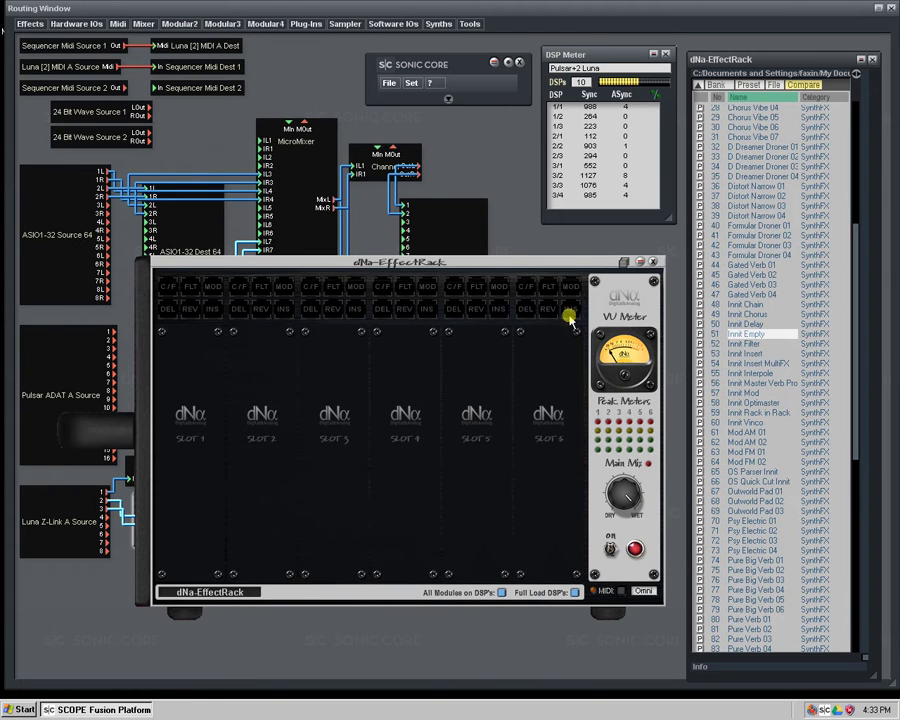
{"action": "left_click", "coordinate": [569, 309]}
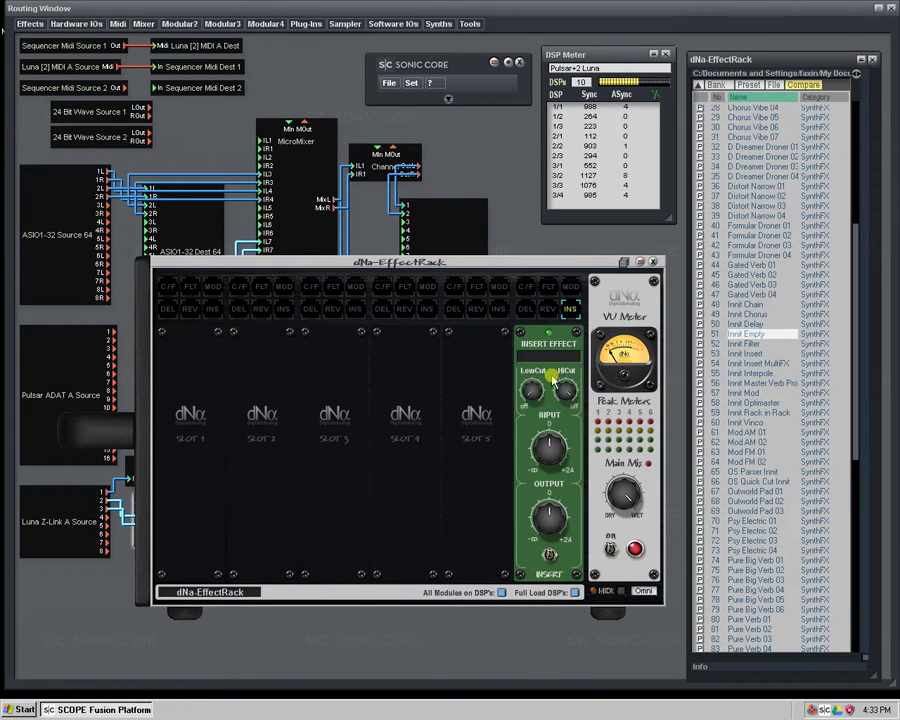
{"action": "right_click", "coordinate": [559, 365]}
{"action": "mouse_move", "coordinate": [590, 370]}
{"action": "left_click", "coordinate": [572, 311]}
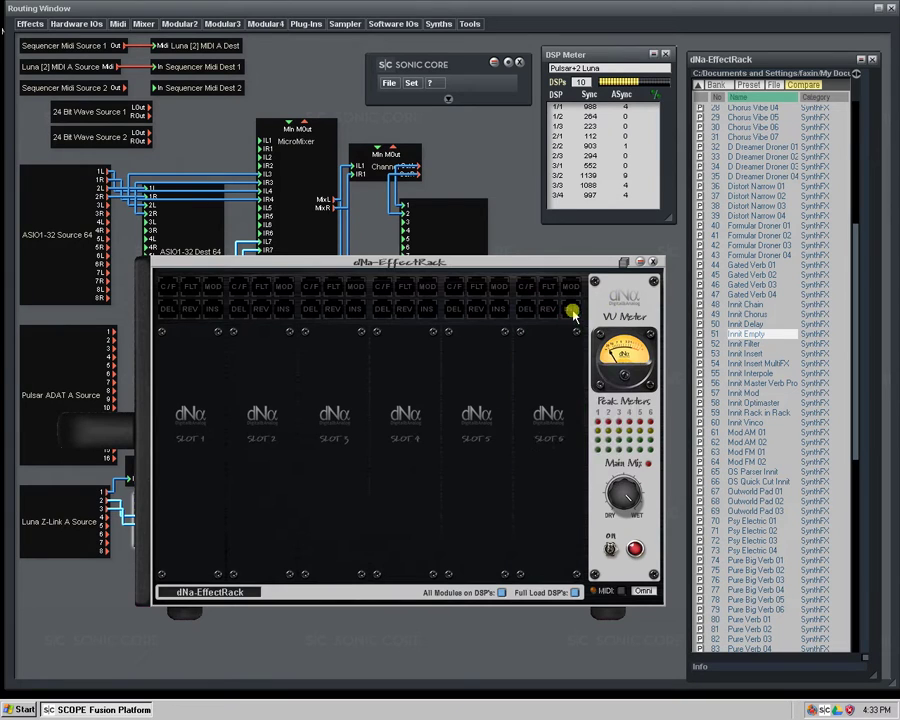
- Load the Insert module into slot 6 and browse its insertable effects, including the Modulation category
{"action": "left_click", "coordinate": [570, 311]}
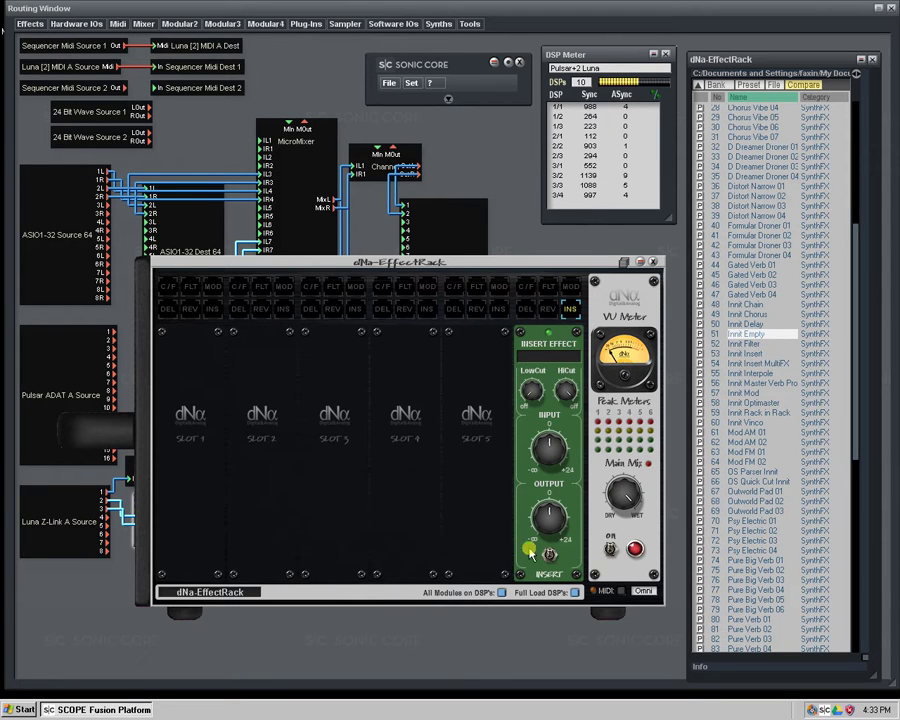
{"action": "right_click", "coordinate": [557, 366]}
{"action": "mouse_move", "coordinate": [575, 371]}
{"action": "mouse_move", "coordinate": [610, 374]}
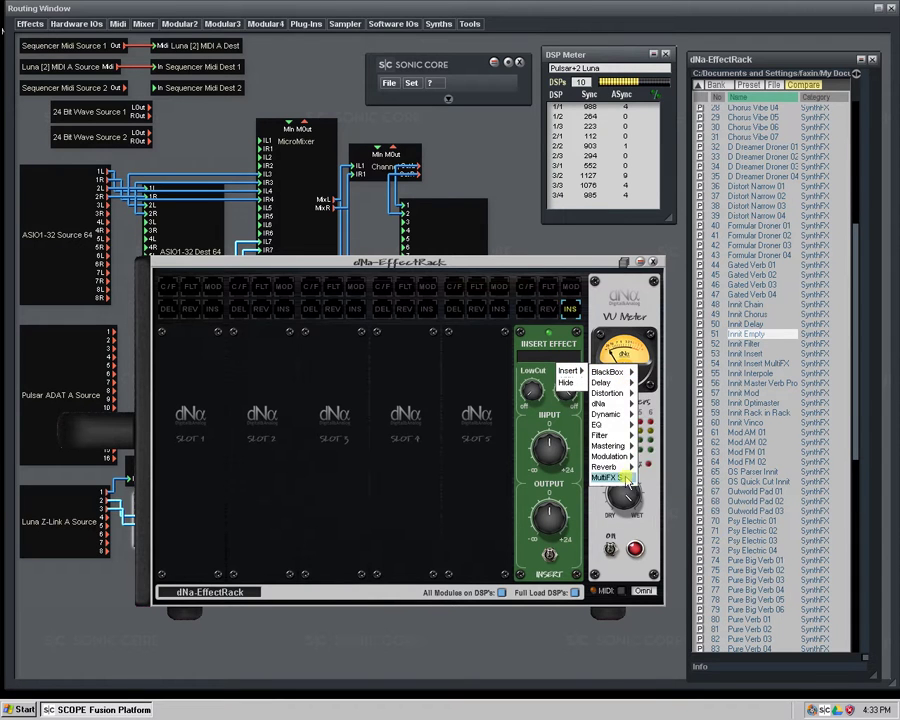
{"action": "right_click", "coordinate": [557, 362]}
{"action": "mouse_move", "coordinate": [605, 450]}
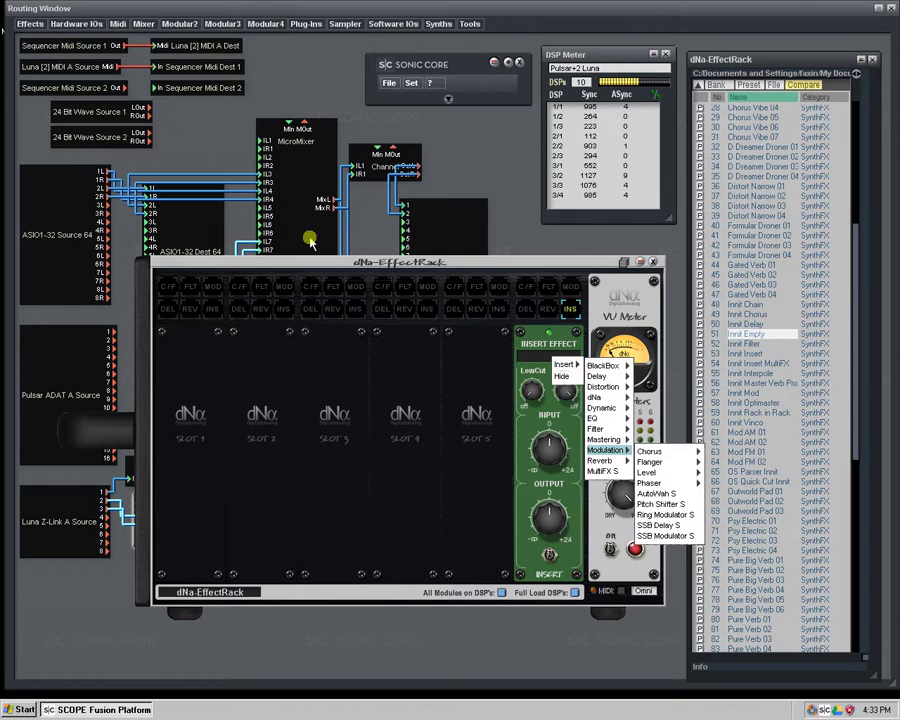
- Examine the stereo effect categories of the routing window for comparison with the insert list
{"action": "left_click", "coordinate": [30, 23]}
{"action": "mouse_move", "coordinate": [38, 49]}
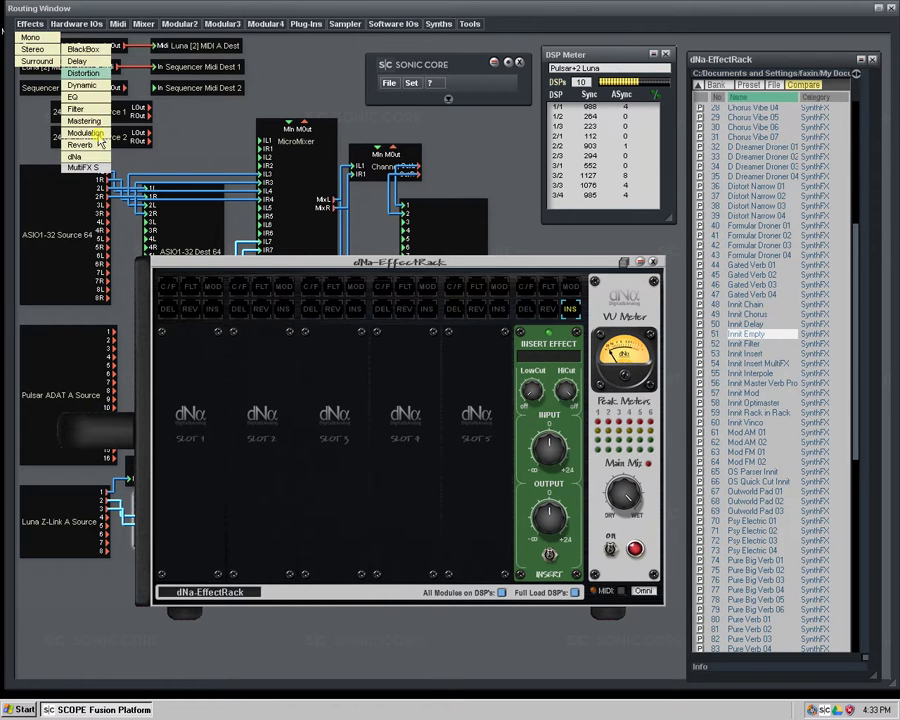
{"action": "mouse_move", "coordinate": [78, 156]}
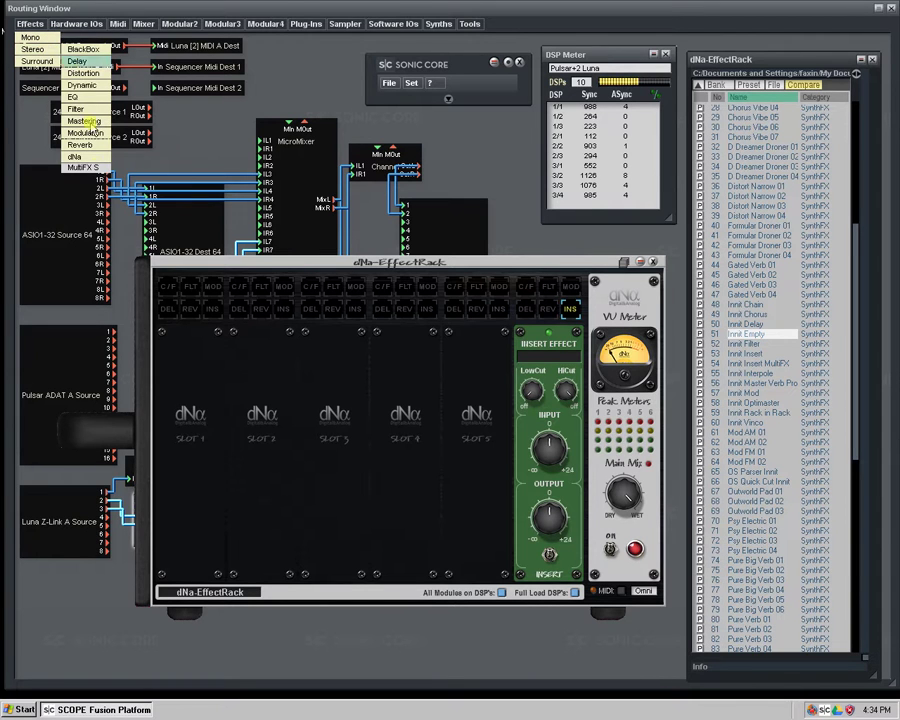
{"action": "mouse_move", "coordinate": [85, 132]}
- Insert the Echo34 effect from the BlackBox Delays category into slot 6's Insert module
{"action": "right_click", "coordinate": [538, 363]}
{"action": "mouse_move", "coordinate": [550, 366]}
{"action": "mouse_move", "coordinate": [590, 372]}
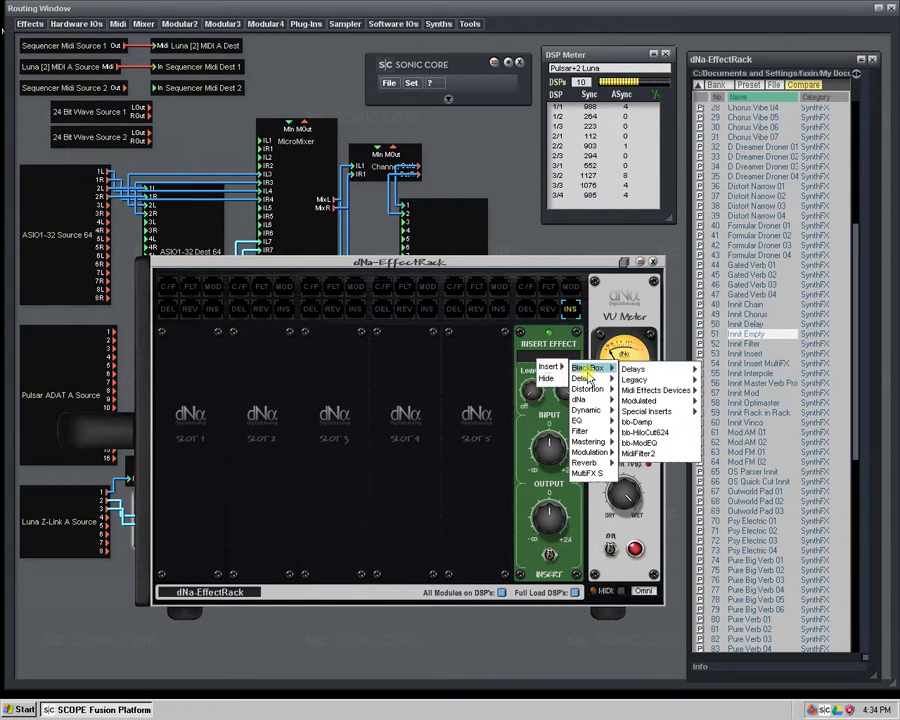
{"action": "mouse_move", "coordinate": [655, 369]}
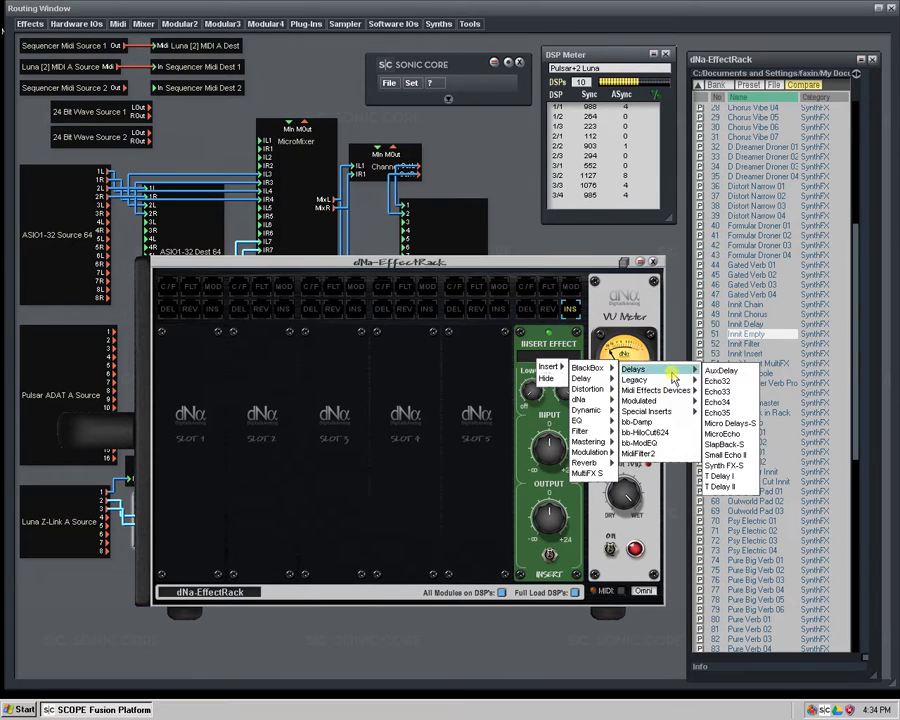
{"action": "left_click", "coordinate": [730, 393]}
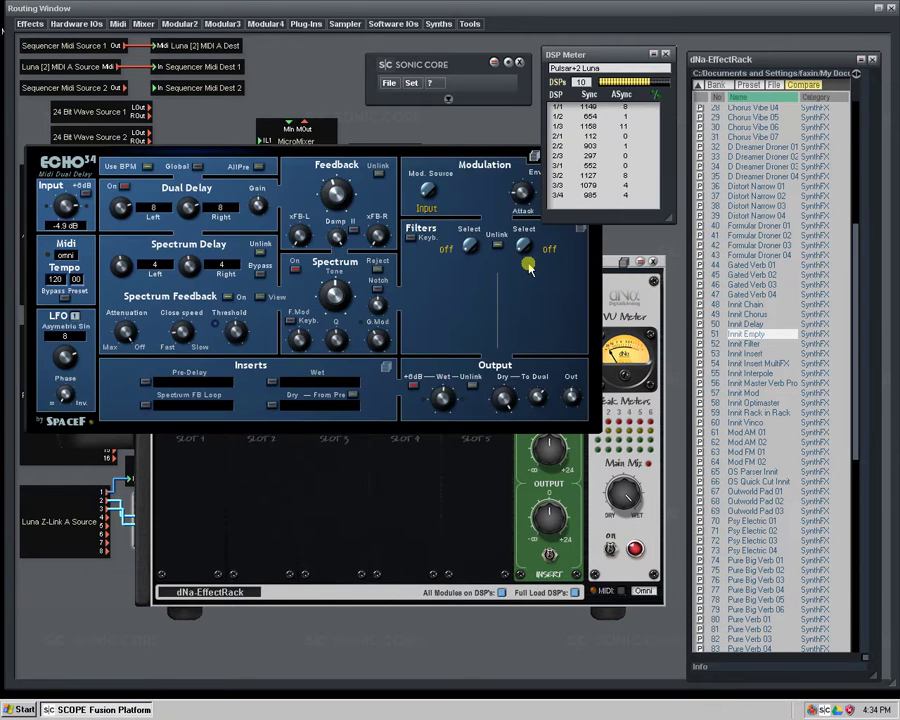
- Close the Echo34 window and replace the effect in slot 6's Insert module with Pitch Shifter S from the Modulation category
{"action": "left_click_drag", "start_coordinate": [592, 154], "coordinate": [570, 302]}
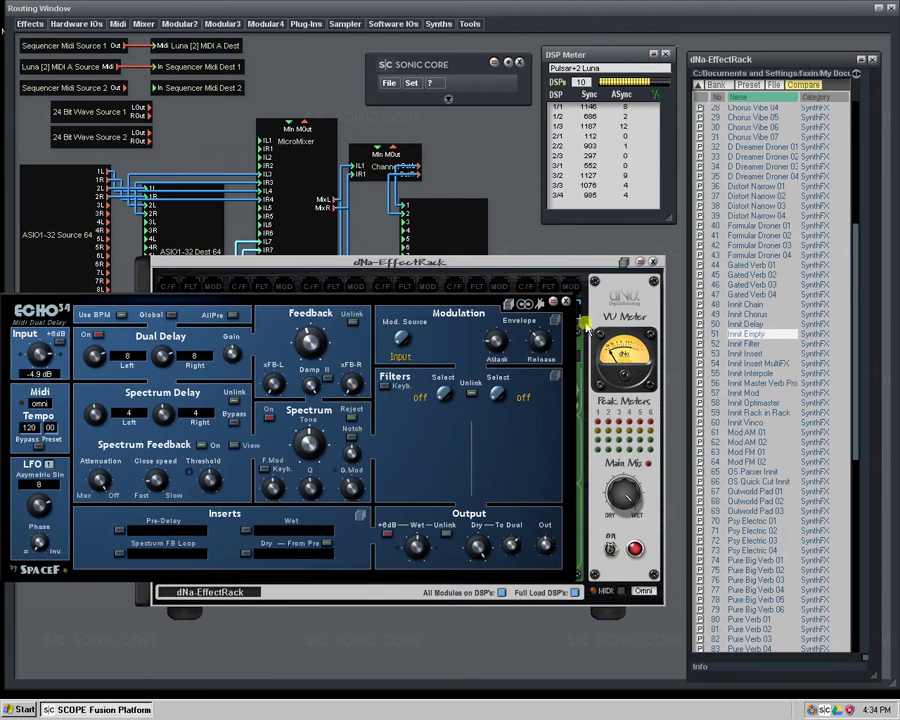
{"action": "left_click", "coordinate": [570, 302]}
{"action": "left_click", "coordinate": [550, 358]}
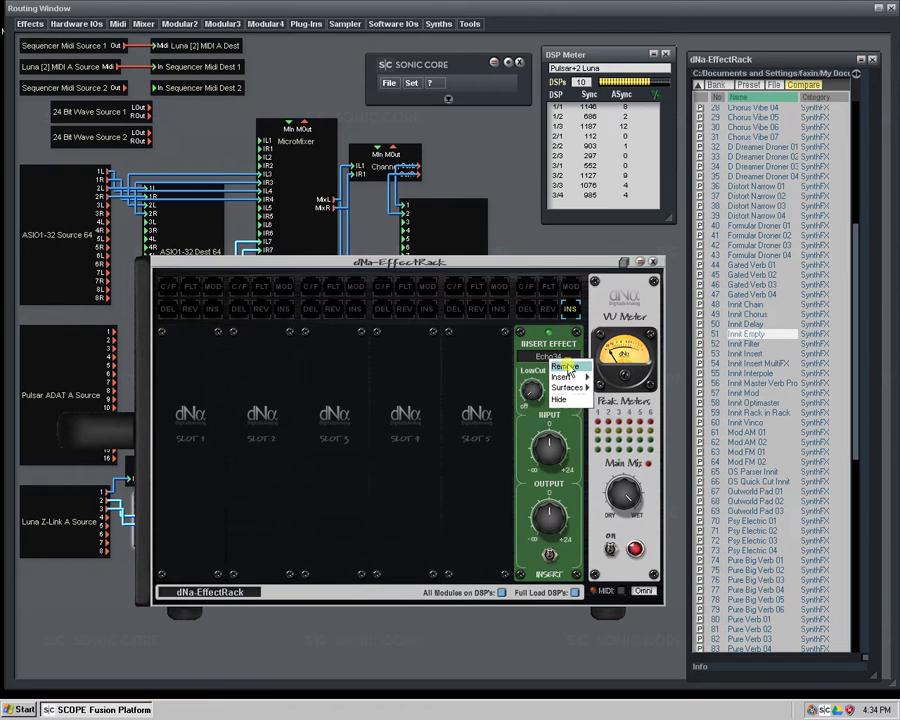
{"action": "mouse_move", "coordinate": [583, 379]}
{"action": "mouse_move", "coordinate": [618, 462]}
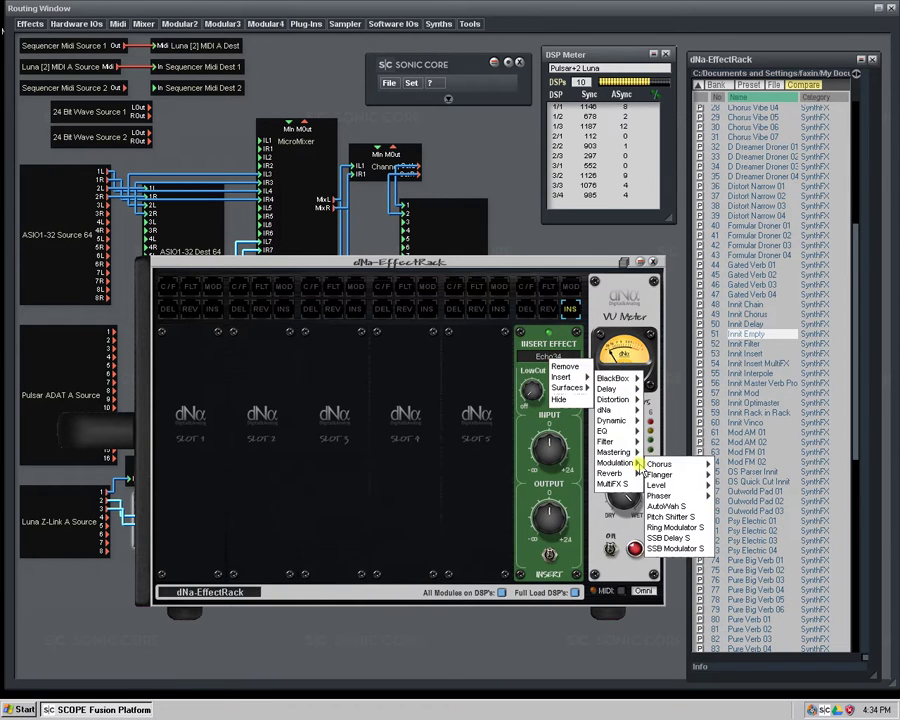
{"action": "mouse_move", "coordinate": [668, 475]}
{"action": "left_click", "coordinate": [673, 516]}
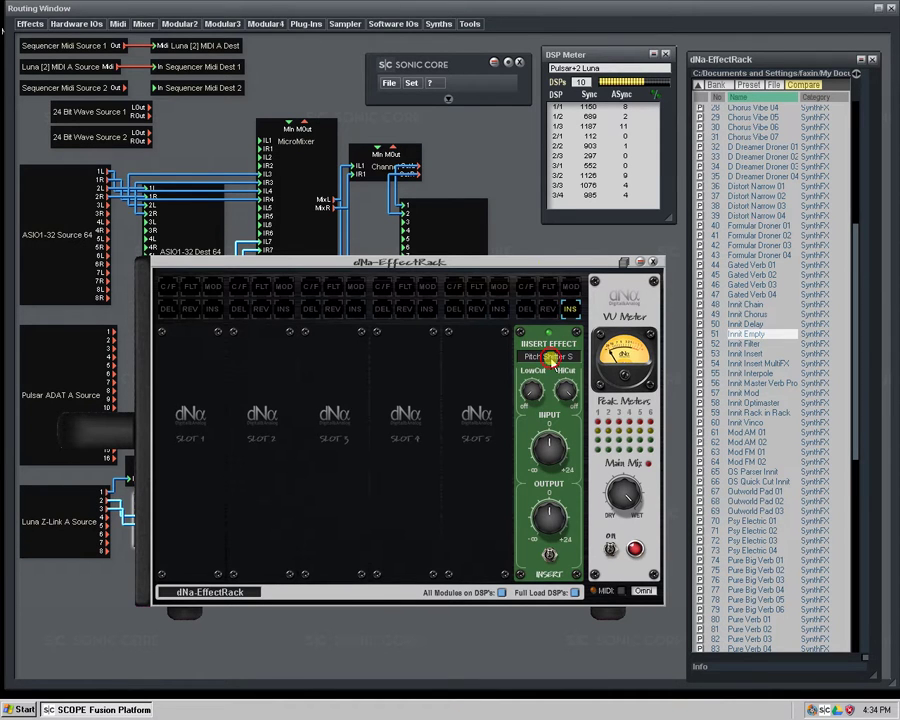
- Remove the Pitch Shifter S effect from slot 6's Insert module
{"action": "left_click", "coordinate": [551, 358]}
{"action": "right_click", "coordinate": [549, 360]}
{"action": "left_click", "coordinate": [556, 366]}
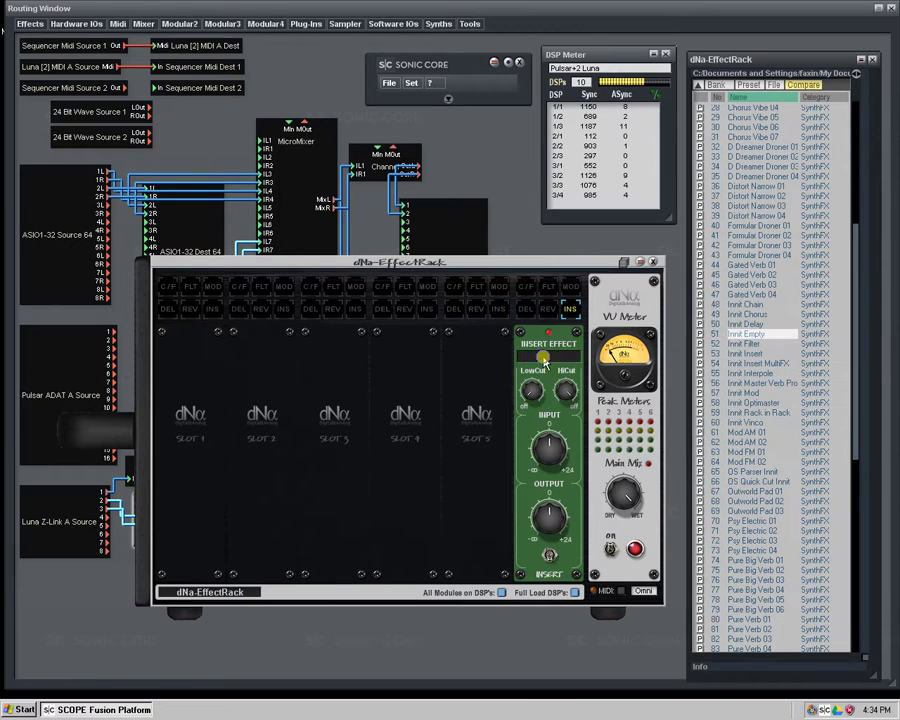
- Try the MultiFX S effect in slot 6's Insert module, close its window, and remove the effect
{"action": "left_click", "coordinate": [544, 362]}
{"action": "left_click", "coordinate": [556, 470]}
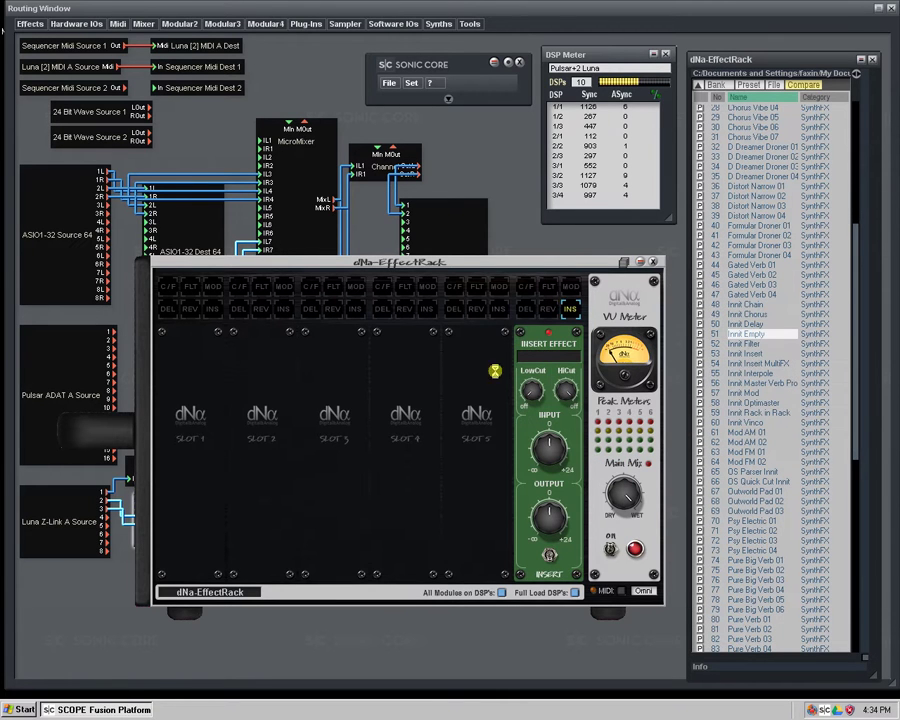
{"action": "left_click", "coordinate": [546, 366]}
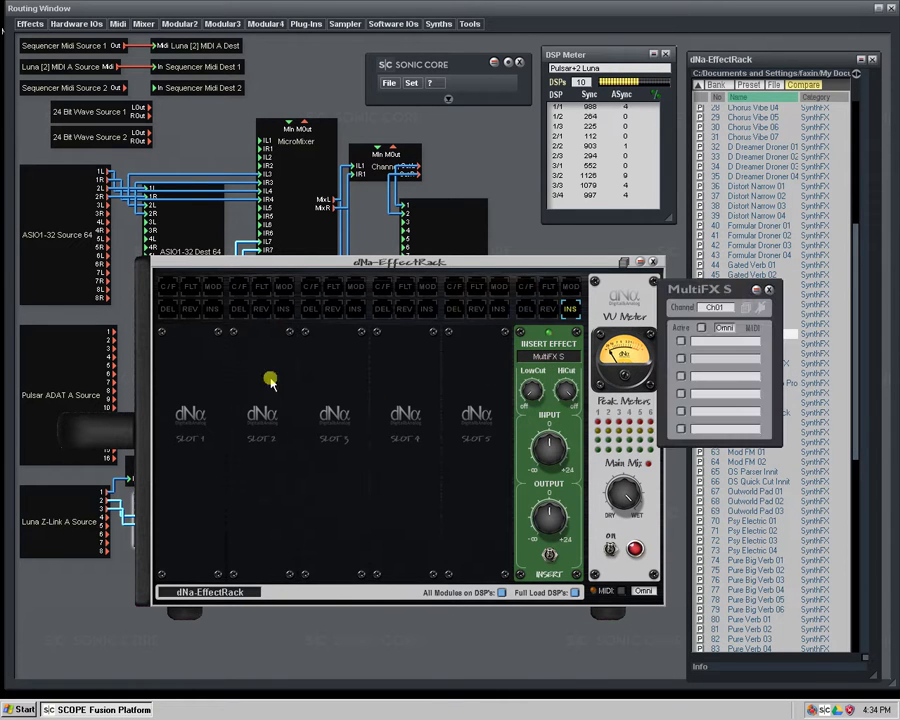
{"action": "left_click_drag", "start_coordinate": [768, 289], "coordinate": [863, 526]}
{"action": "left_click", "coordinate": [722, 368]}
{"action": "left_click", "coordinate": [546, 357]}
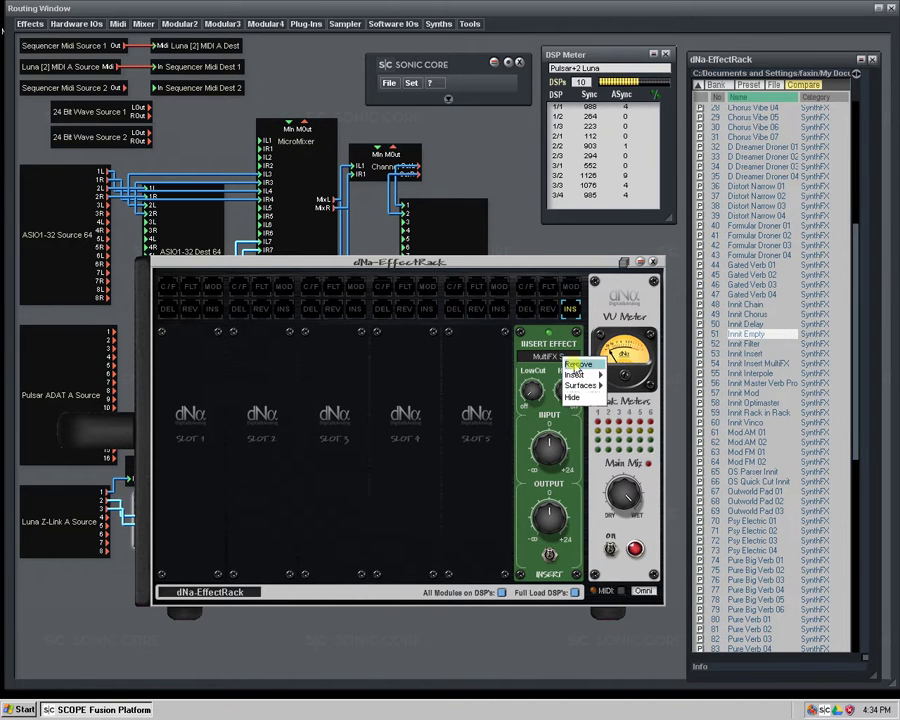
{"action": "left_click", "coordinate": [545, 365]}
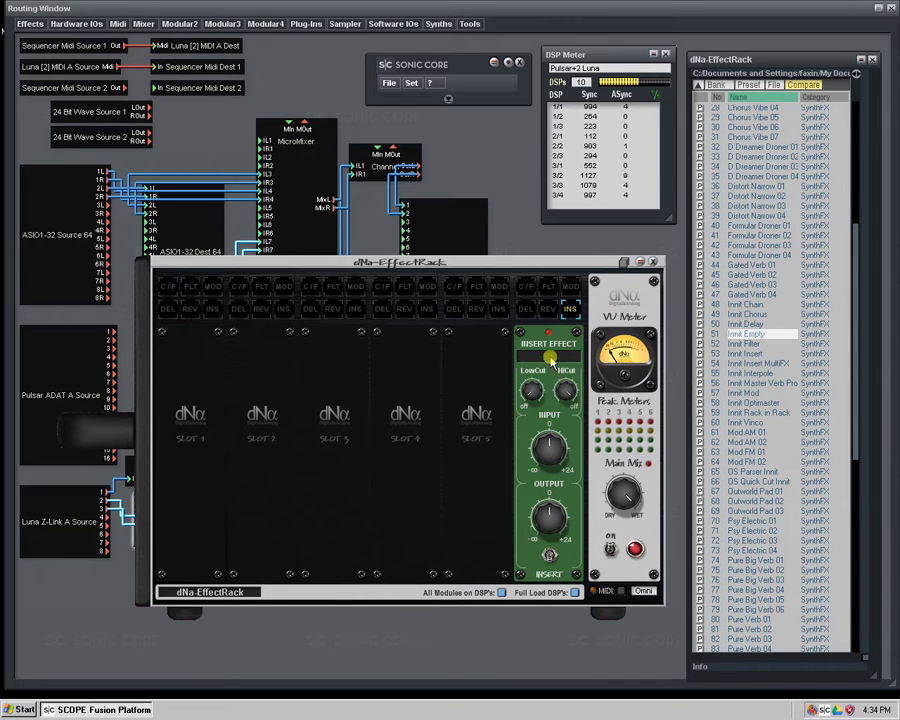
- Browse the effect categories available to slot 6's empty Insert module without inserting anything
{"action": "left_click", "coordinate": [558, 362]}
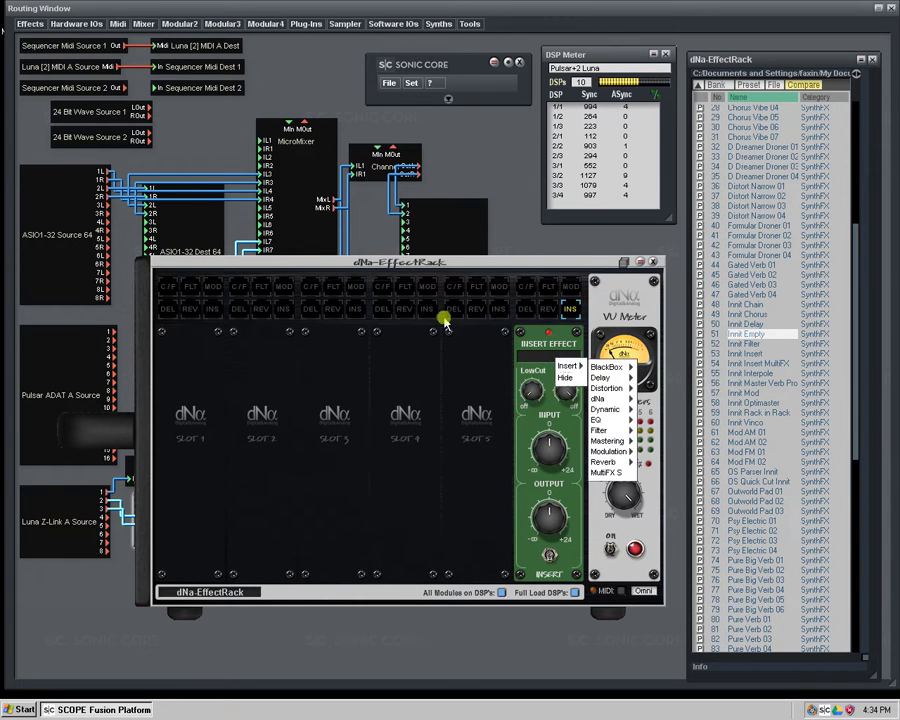
{"action": "left_click", "coordinate": [541, 414]}
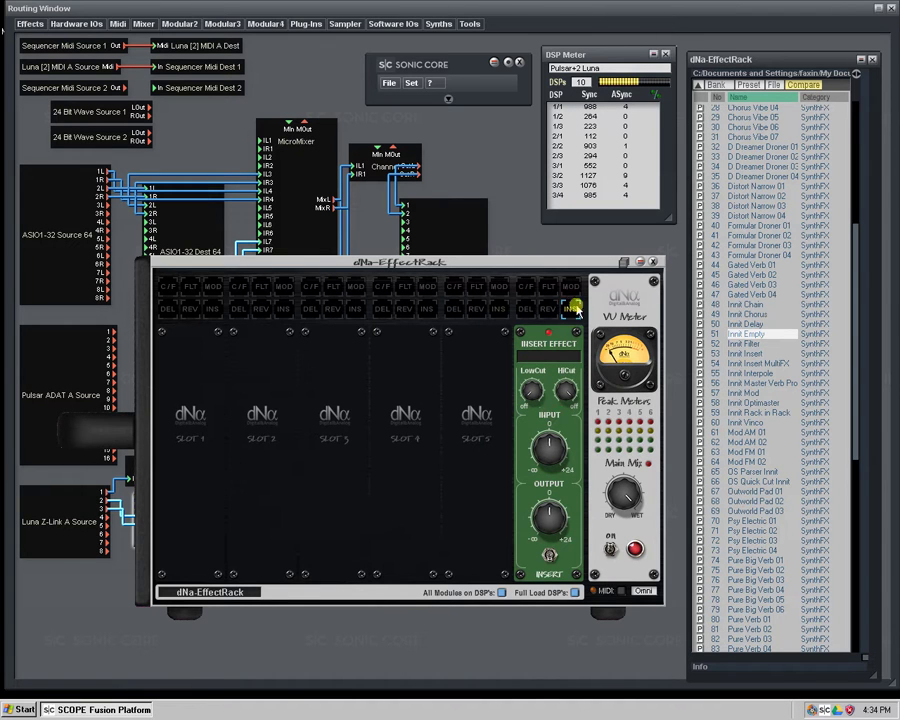
{"action": "left_click", "coordinate": [545, 362]}
{"action": "left_click", "coordinate": [535, 393]}
- Try the Insert module's Input and Output gains and toggle switch, unloading and reloading the module in slot 6
{"action": "left_click", "coordinate": [572, 315]}
{"action": "left_click", "coordinate": [571, 314]}
{"action": "mouse_move", "coordinate": [548, 440]}
{"action": "left_mouse_down"}
{"action": "mouse_move", "coordinate": [486, 453]}
{"action": "mouse_move", "coordinate": [552, 451]}
{"action": "left_mouse_up"}
{"action": "left_click_drag", "start_coordinate": [549, 522], "coordinate": [557, 525]}
{"action": "left_click", "coordinate": [550, 556]}
{"action": "left_click", "coordinate": [569, 311]}
{"action": "left_click", "coordinate": [569, 313]}
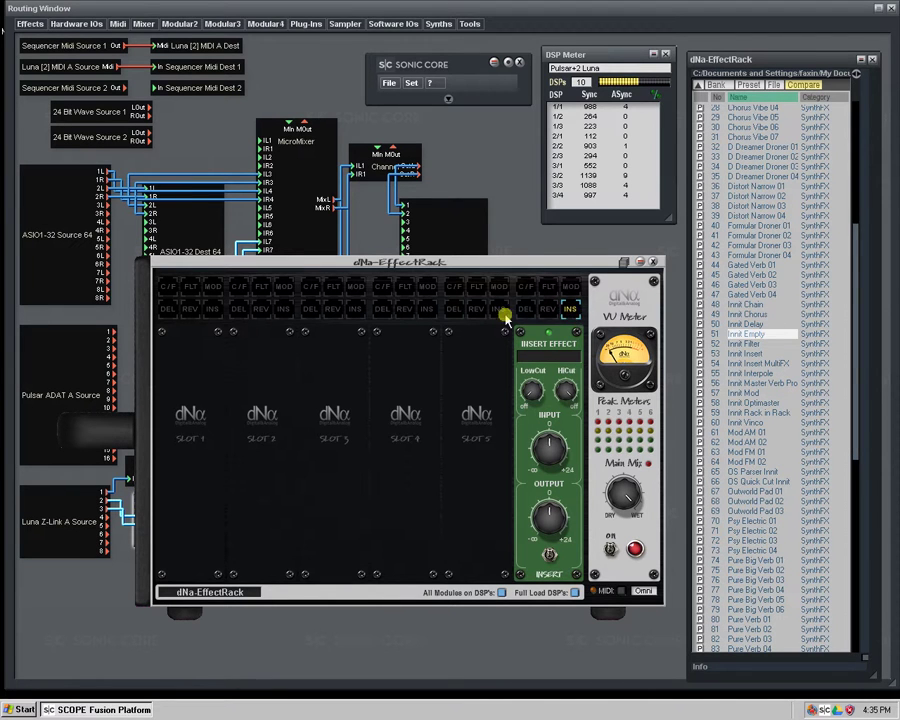
{"action": "left_click", "coordinate": [571, 310]}
{"action": "left_click", "coordinate": [571, 310]}
- Load the Insert module into slots 5, 4, 3, 1 and 2 in turn, and return it to slot 6
{"action": "left_click", "coordinate": [500, 309]}
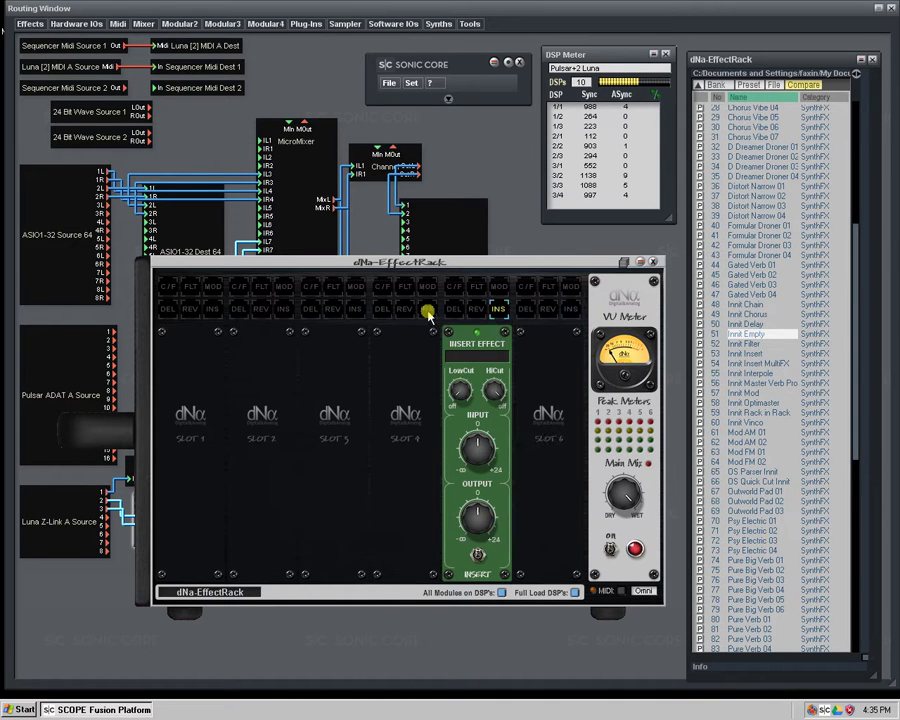
{"action": "left_click", "coordinate": [428, 310]}
{"action": "left_click", "coordinate": [355, 310]}
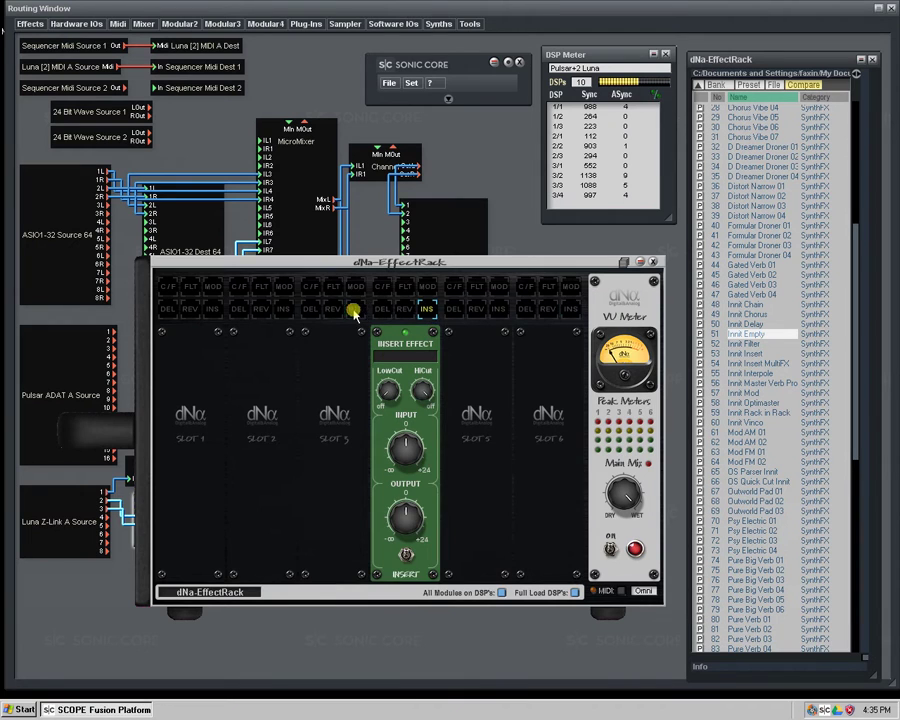
{"action": "left_click", "coordinate": [215, 310]}
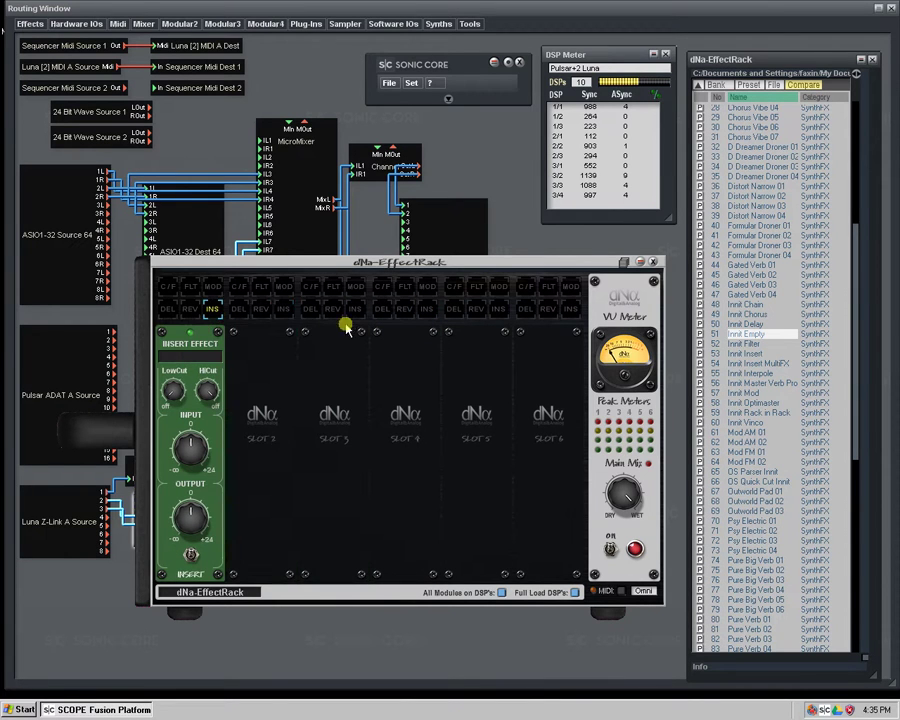
{"action": "left_click", "coordinate": [283, 310]}
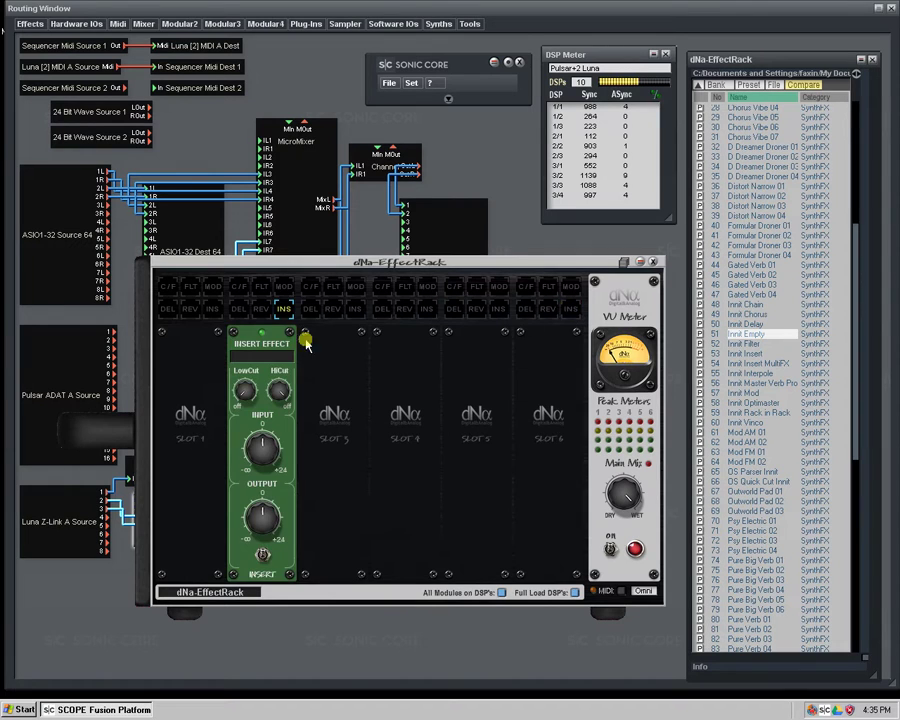
{"action": "left_click", "coordinate": [570, 311]}
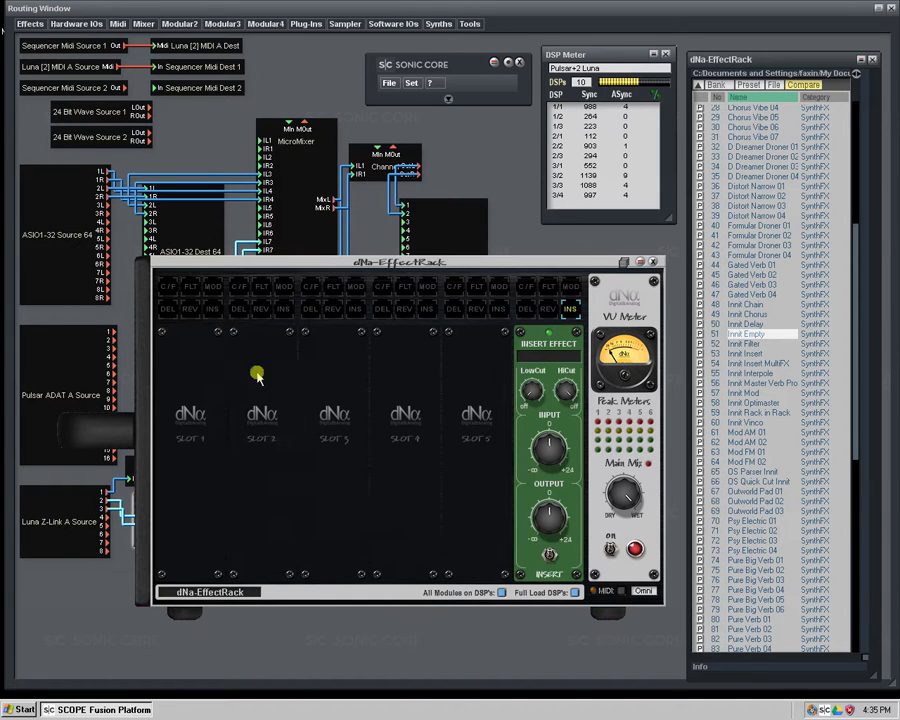
- Move the Insert module to slot 4, bring it back to slot 6, and unload it to leave the rack empty
{"action": "left_click", "coordinate": [430, 316]}
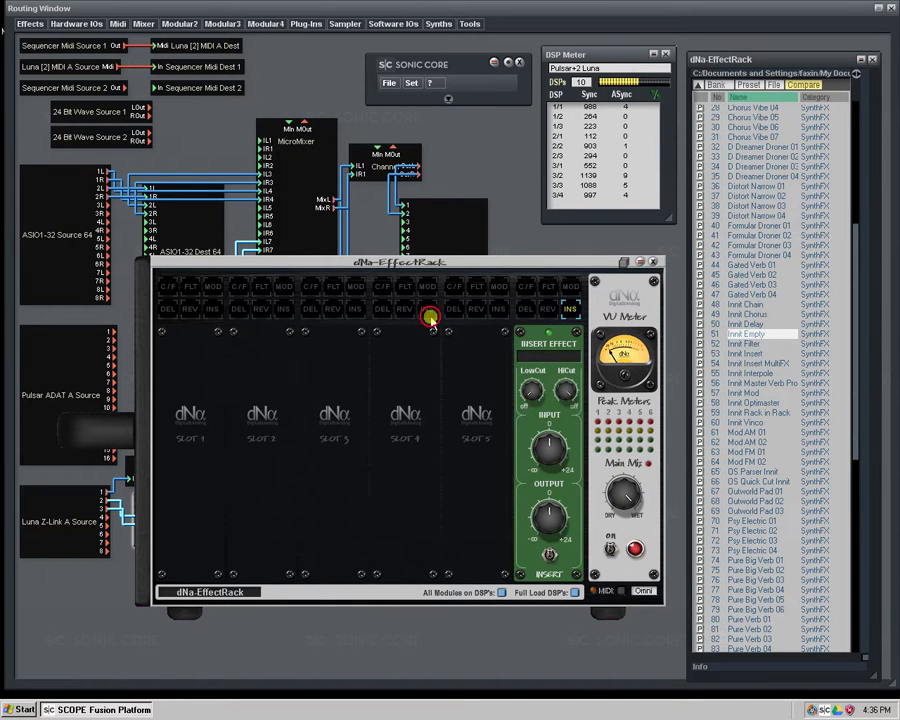
{"action": "left_click", "coordinate": [575, 310]}
{"action": "left_click", "coordinate": [561, 443]}
{"action": "left_click", "coordinate": [426, 311]}
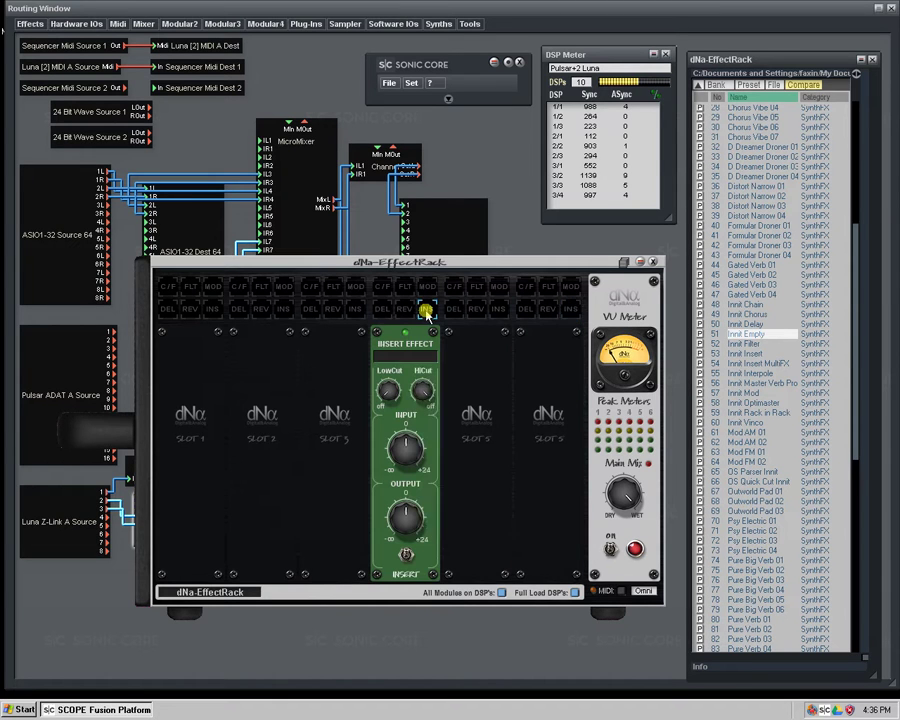
{"action": "left_click", "coordinate": [572, 311]}
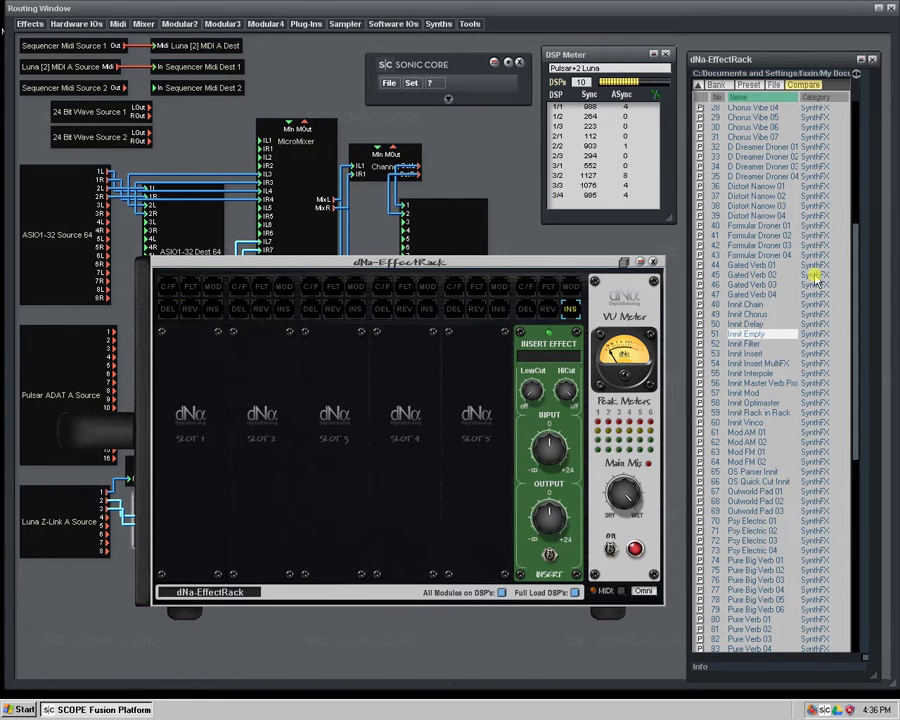
{"action": "left_click", "coordinate": [571, 314]}
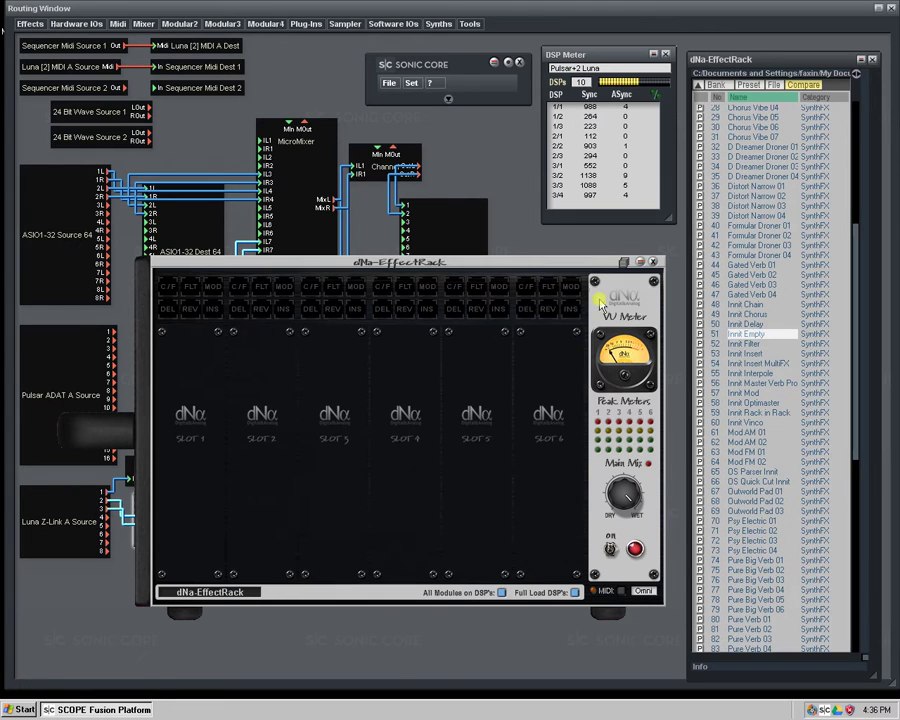
- Load the C/F module into slot 1 and set the 1210 chorus speed to 1.1 on the left and 2.6 on the right
{"action": "left_click", "coordinate": [183, 296]}
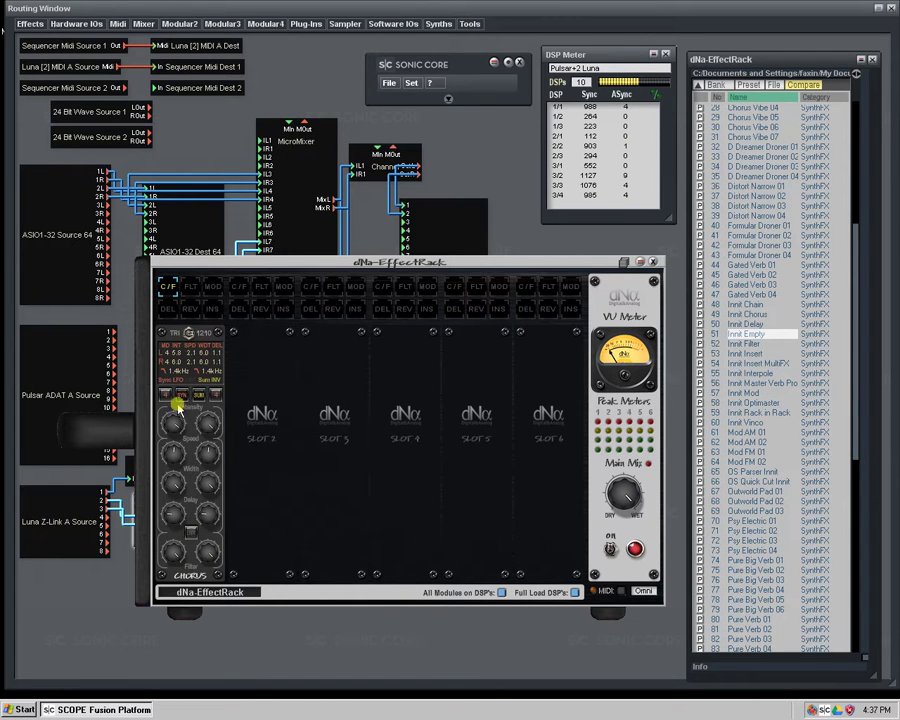
{"action": "left_click_drag", "start_coordinate": [177, 438], "coordinate": [135, 464]}
{"action": "left_click_drag", "start_coordinate": [175, 447], "coordinate": [176, 455]}
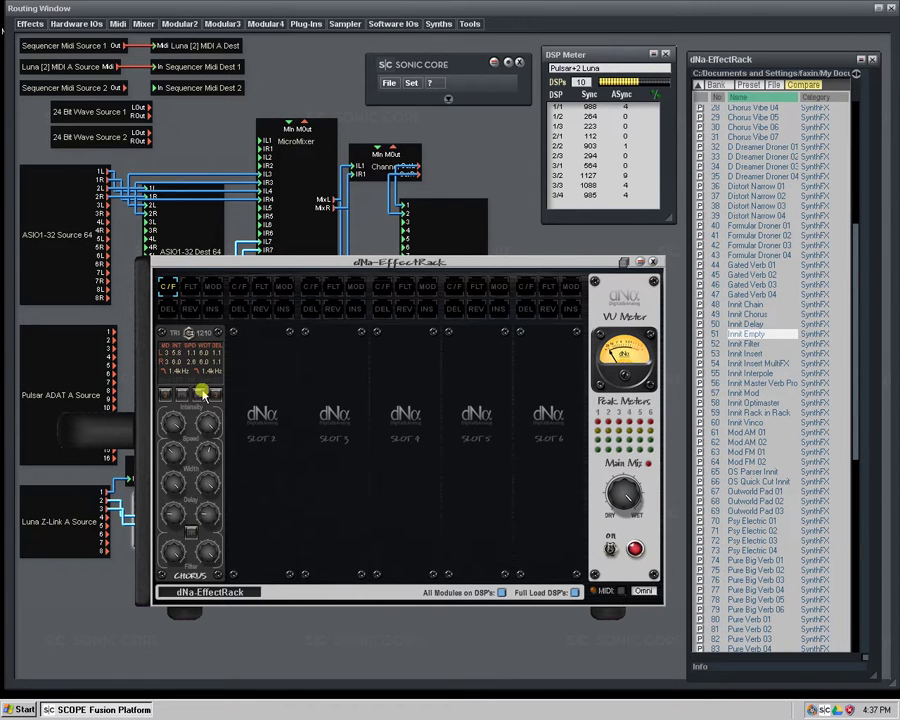
- Compare the TRI and 1210 chorus types of the slot 1 module, leaving TRI selected
{"action": "left_click", "coordinate": [186, 337]}
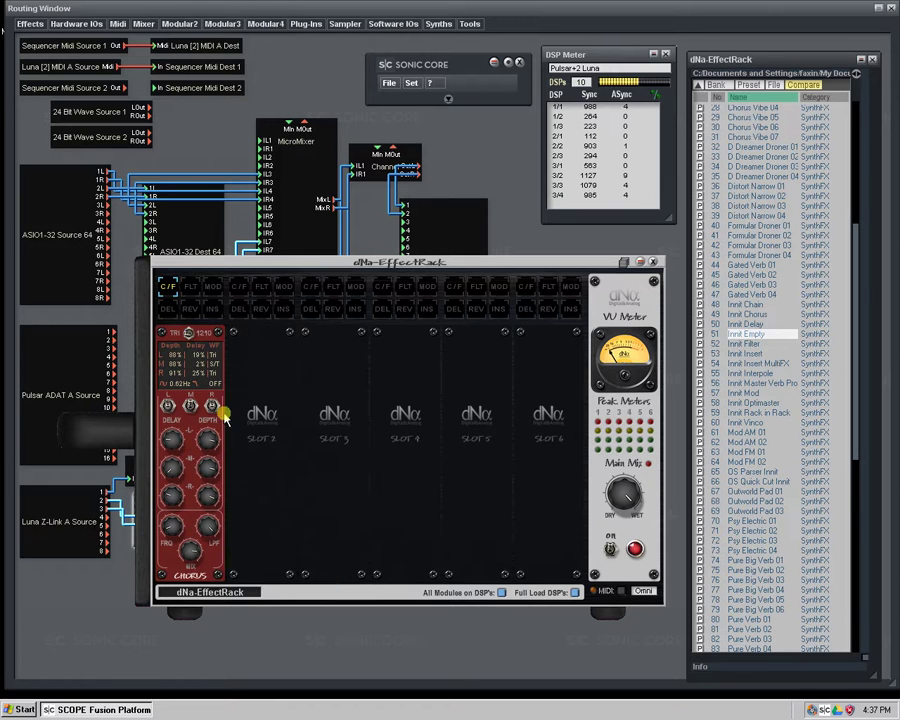
{"action": "left_click", "coordinate": [188, 334]}
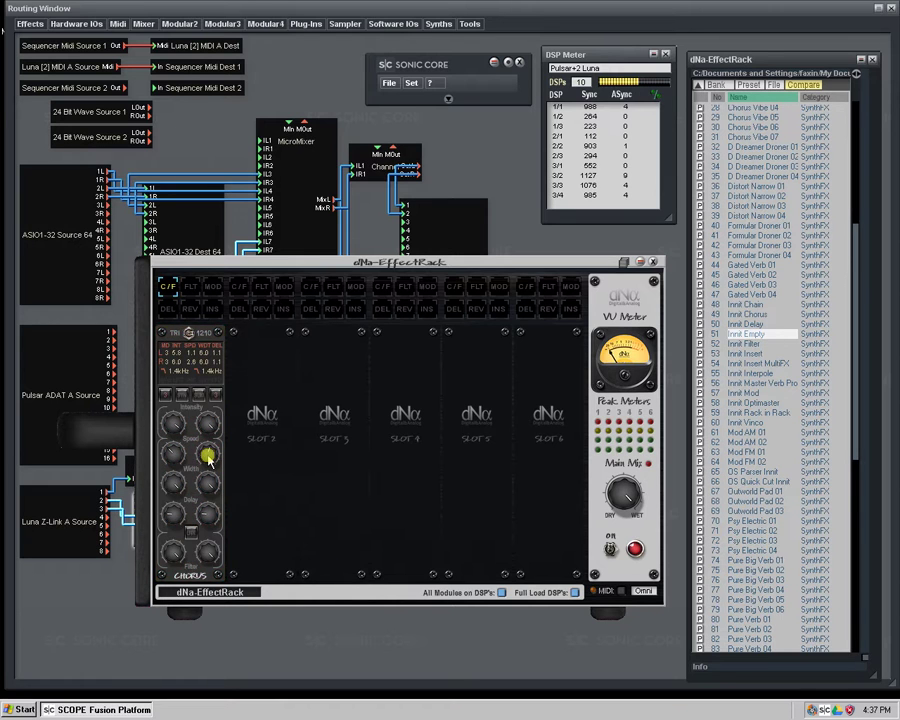
{"action": "left_click", "coordinate": [189, 335]}
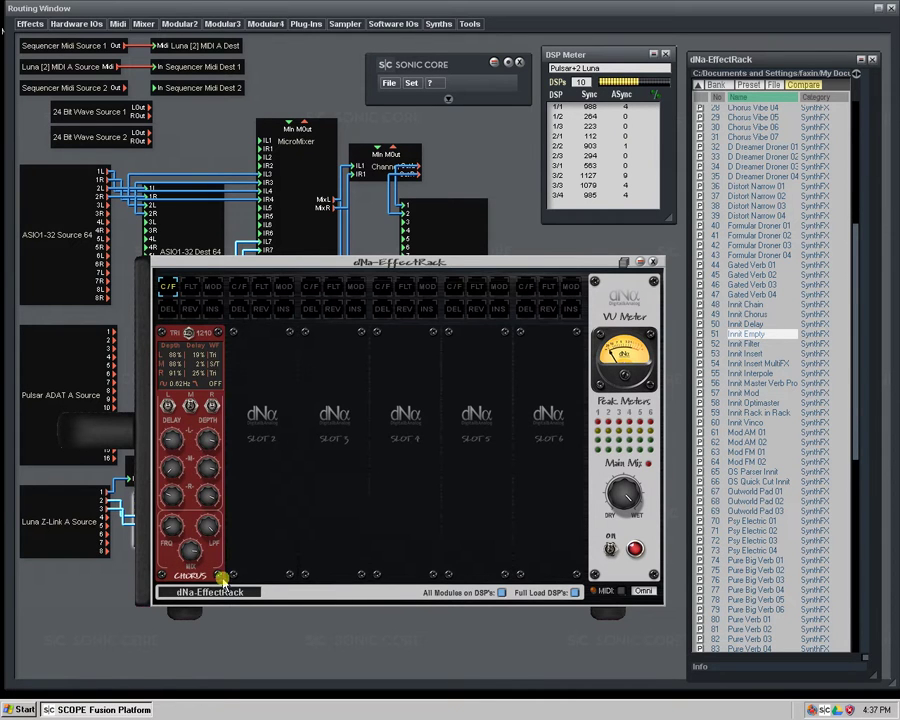
{"action": "left_click", "coordinate": [175, 443]}
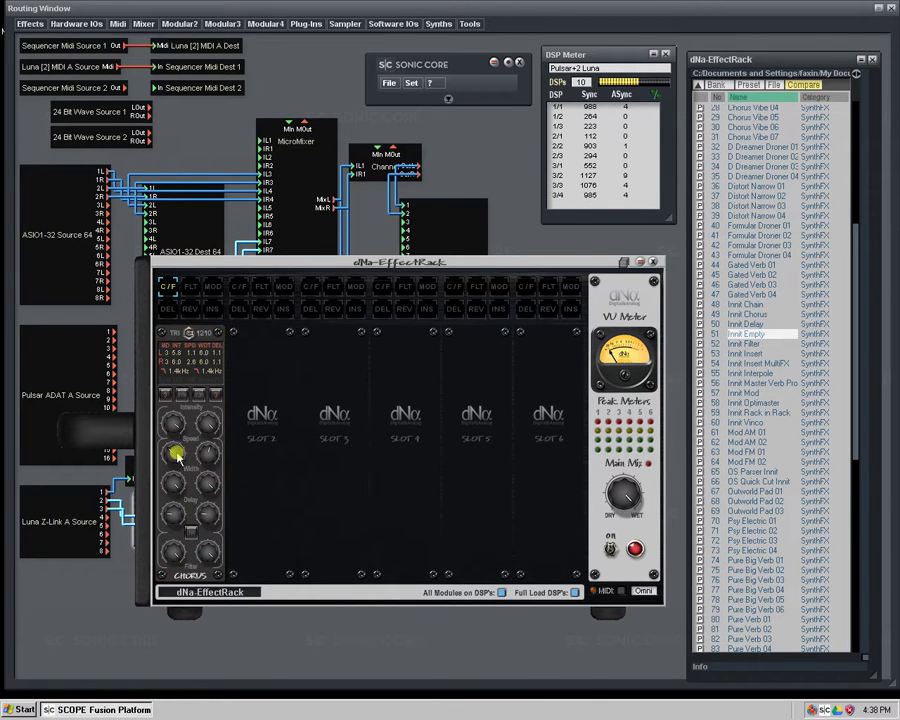
{"action": "left_click", "coordinate": [189, 332]}
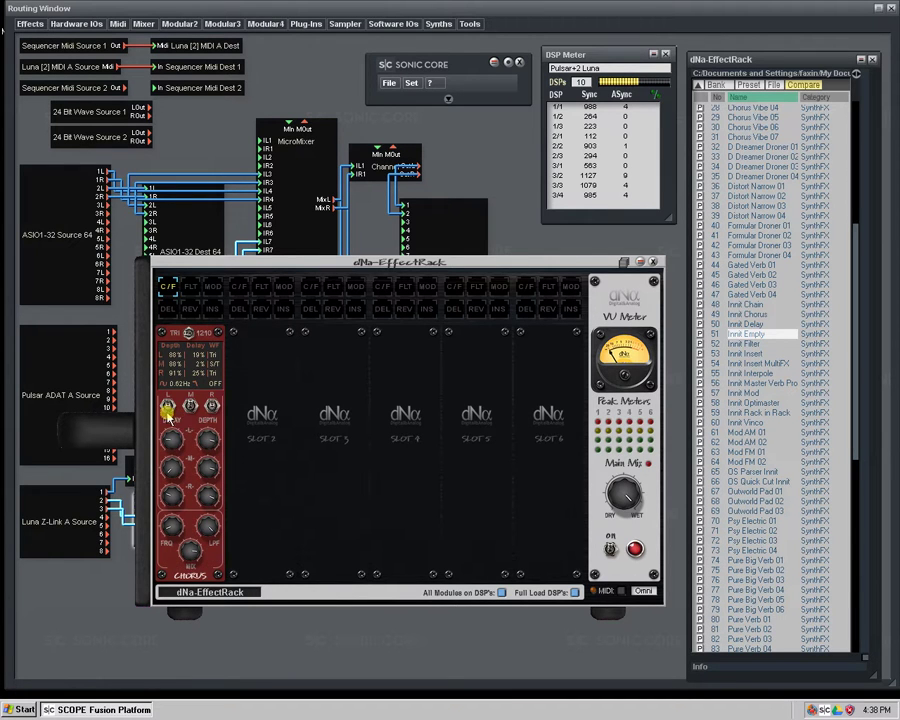
- Set the TRI chorus L, M and R depths to 84%, 12% and 71%, and the delays to 23%, 20% and 25%
{"action": "left_click_drag", "start_coordinate": [167, 410], "coordinate": [155, 484]}
{"action": "left_click_drag", "start_coordinate": [209, 440], "coordinate": [214, 436]}
{"action": "left_click_drag", "start_coordinate": [165, 470], "coordinate": [133, 474]}
{"action": "left_click_drag", "start_coordinate": [211, 486], "coordinate": [241, 472]}
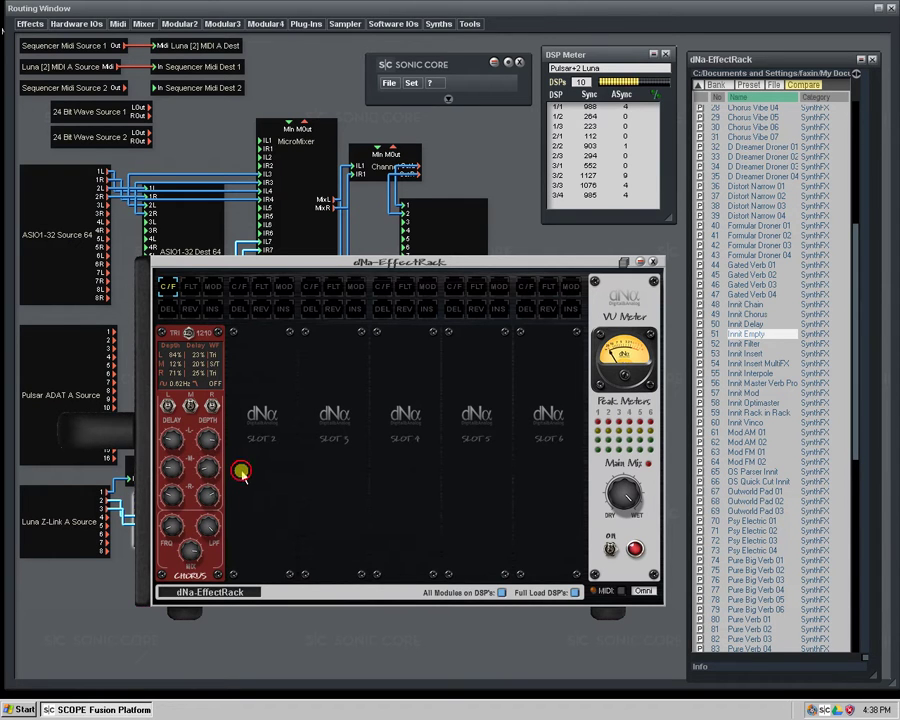
- Set the TRI chorus frequency to 1.86 Hz and its low-pass filter to 5.0 kHz, accepting the global optimization of the project
{"action": "left_click_drag", "start_coordinate": [172, 526], "coordinate": [195, 543]}
{"action": "mouse_move", "coordinate": [200, 522]}
{"action": "left_mouse_down"}
{"action": "mouse_move", "coordinate": [196, 497]}
{"action": "mouse_move", "coordinate": [197, 526]}
{"action": "left_mouse_up"}
{"action": "left_click_drag", "start_coordinate": [157, 489], "coordinate": [205, 517]}
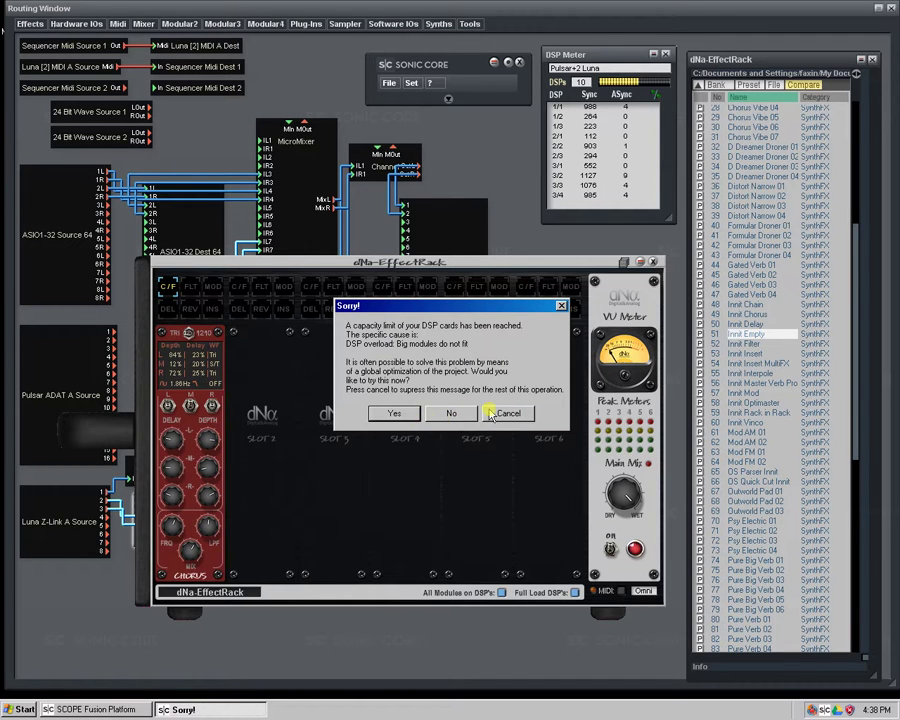
{"action": "left_click", "coordinate": [397, 412]}
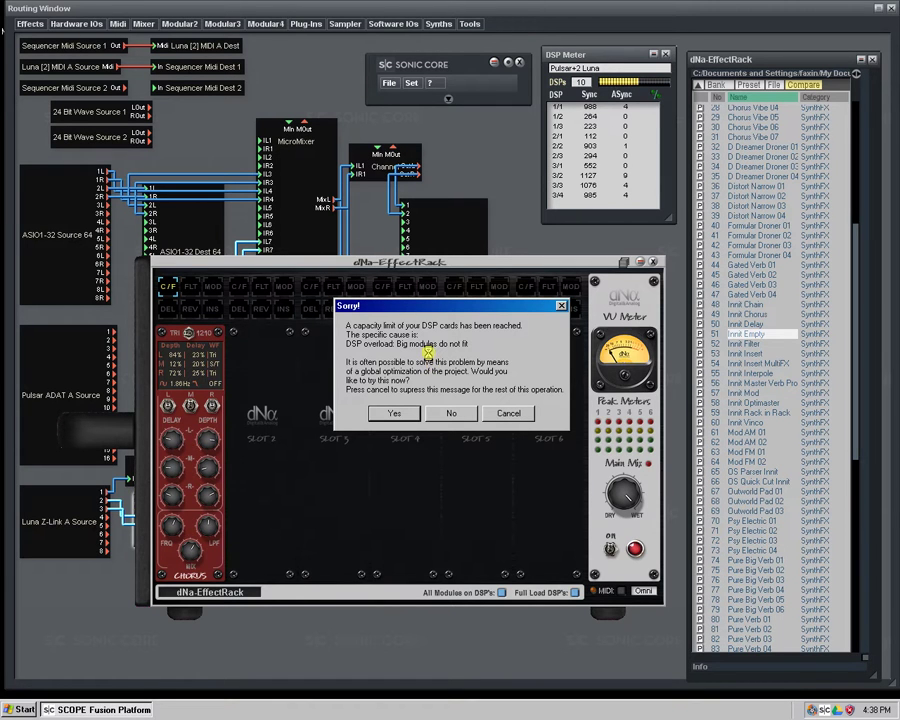
{"action": "key", "text": "Return"}
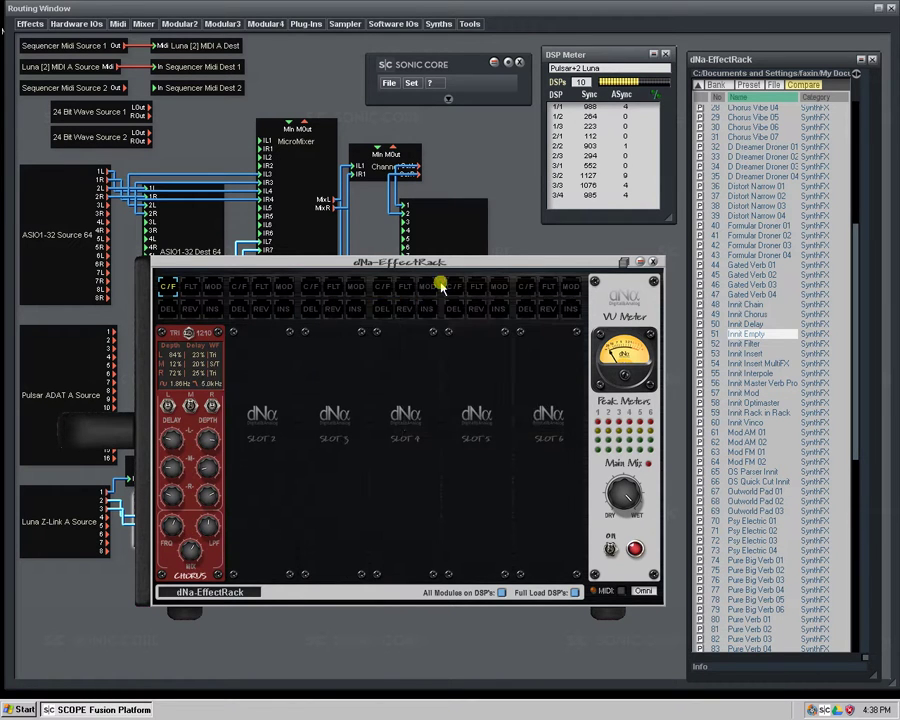
- Load and unload the Delay module in slot 5, and switch the slot 1 chorus to the 1210 type
{"action": "left_click", "coordinate": [428, 310]}
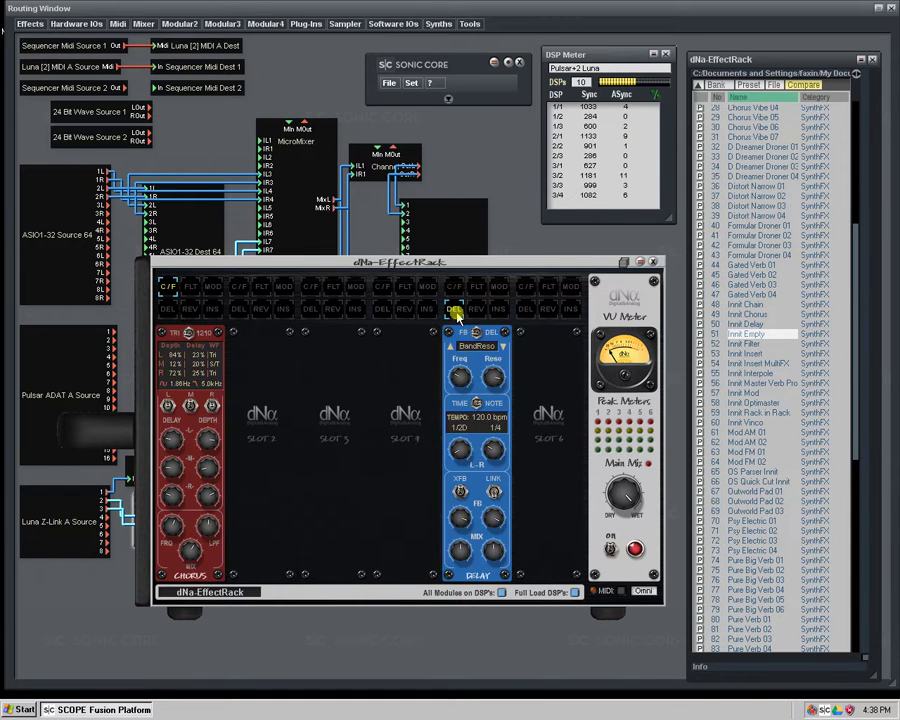
{"action": "left_click", "coordinate": [455, 312]}
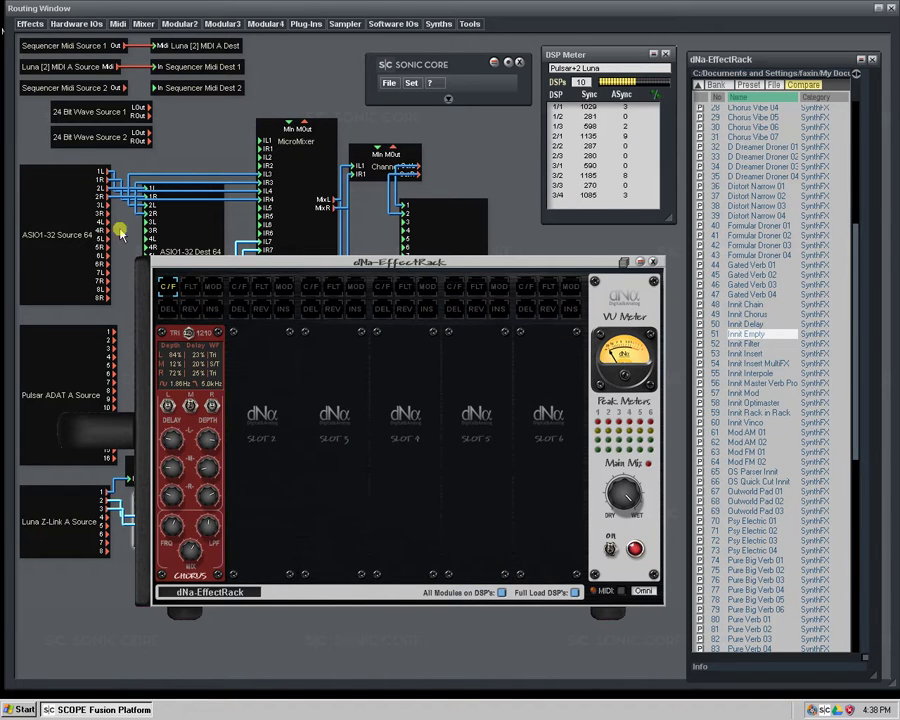
{"action": "left_click", "coordinate": [192, 334]}
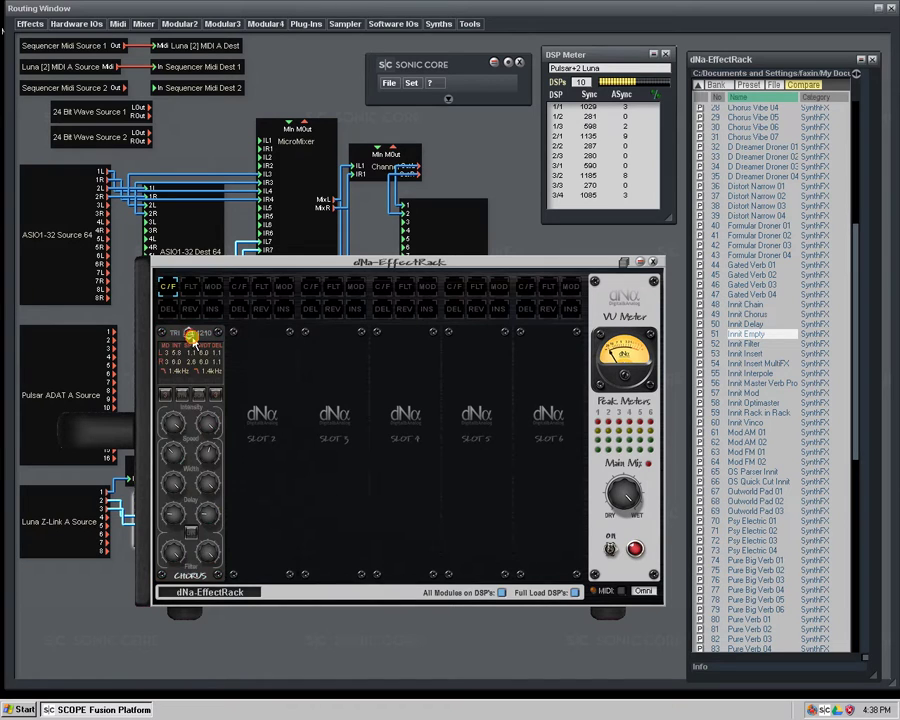
- Switch the slot 1 chorus back to TRI and try its L waveform switch, accepting the global optimization of the project
{"action": "left_click", "coordinate": [176, 328]}
{"action": "left_click", "coordinate": [176, 328]}
{"action": "left_click", "coordinate": [176, 328]}
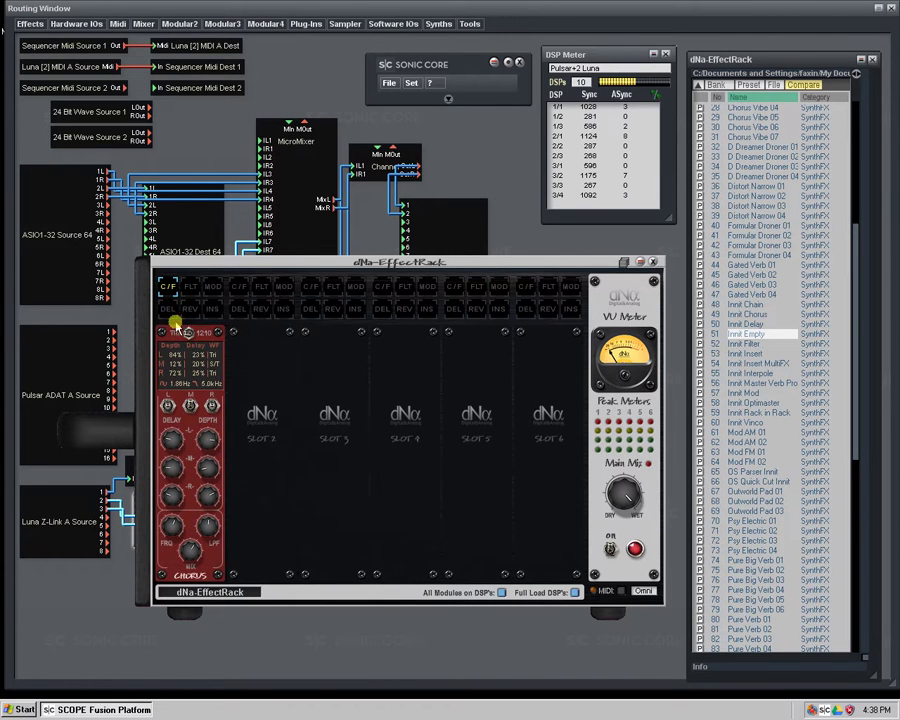
{"action": "left_click", "coordinate": [170, 405]}
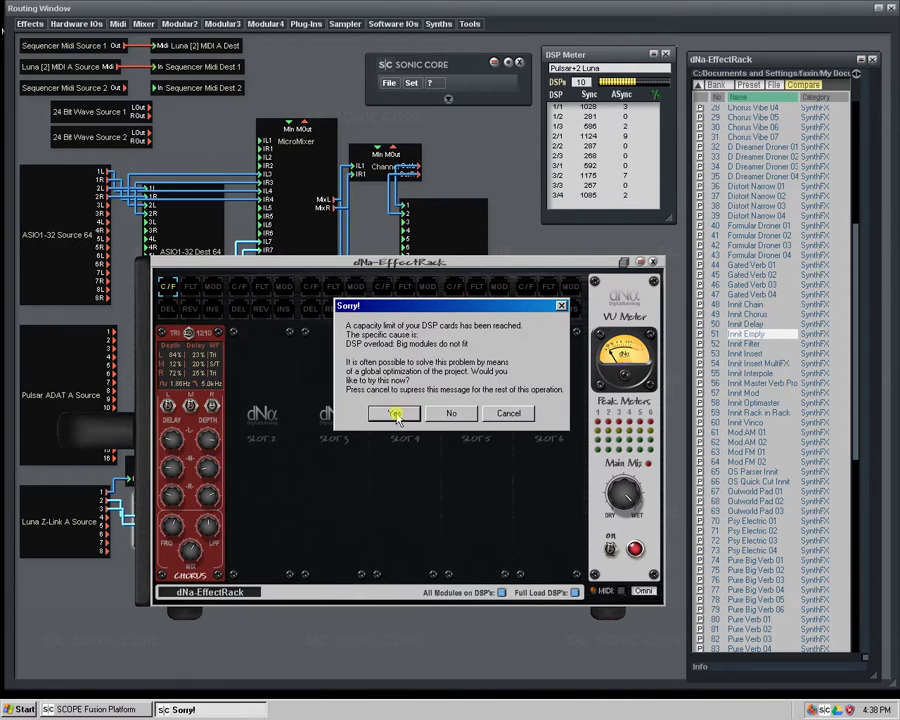
{"action": "left_click", "coordinate": [397, 415]}
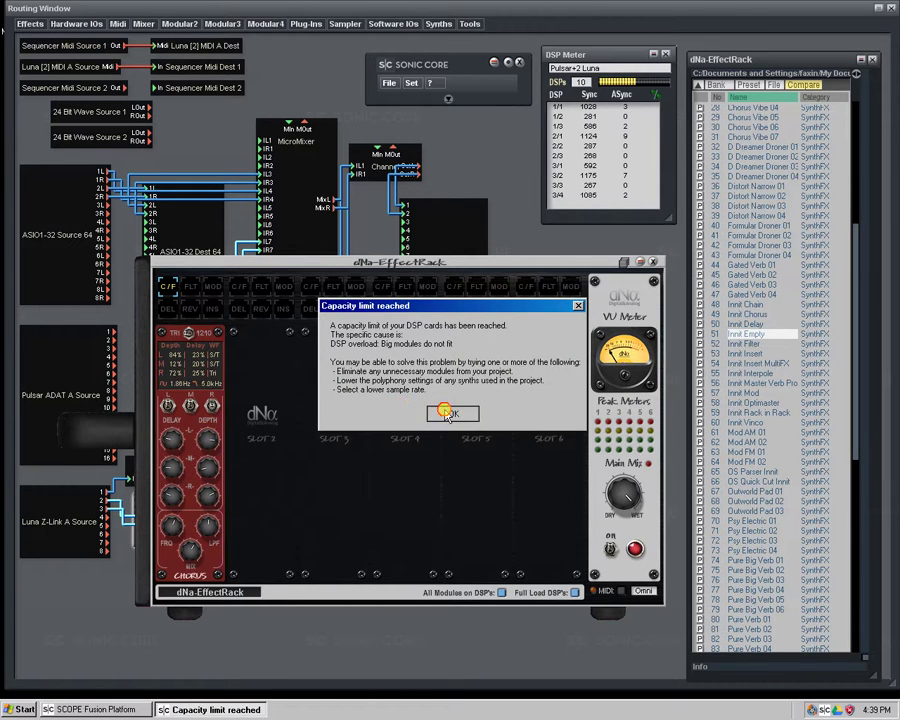
{"action": "left_click", "coordinate": [445, 412]}
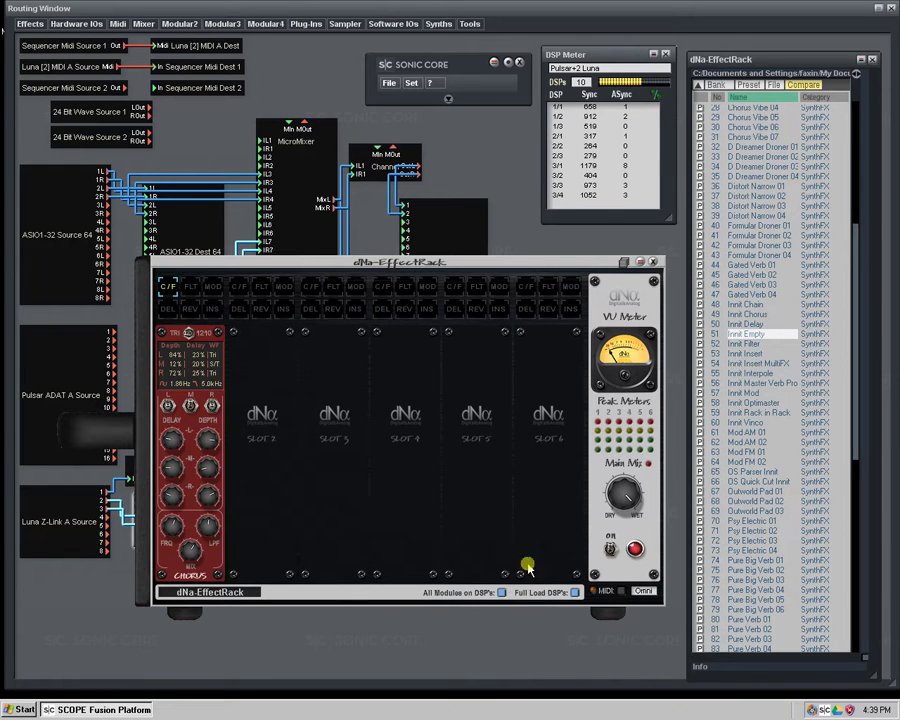
- Try the Filter module in slot 1, then put the chorus back there and load the Filter in slot 2
{"action": "left_click", "coordinate": [192, 287]}
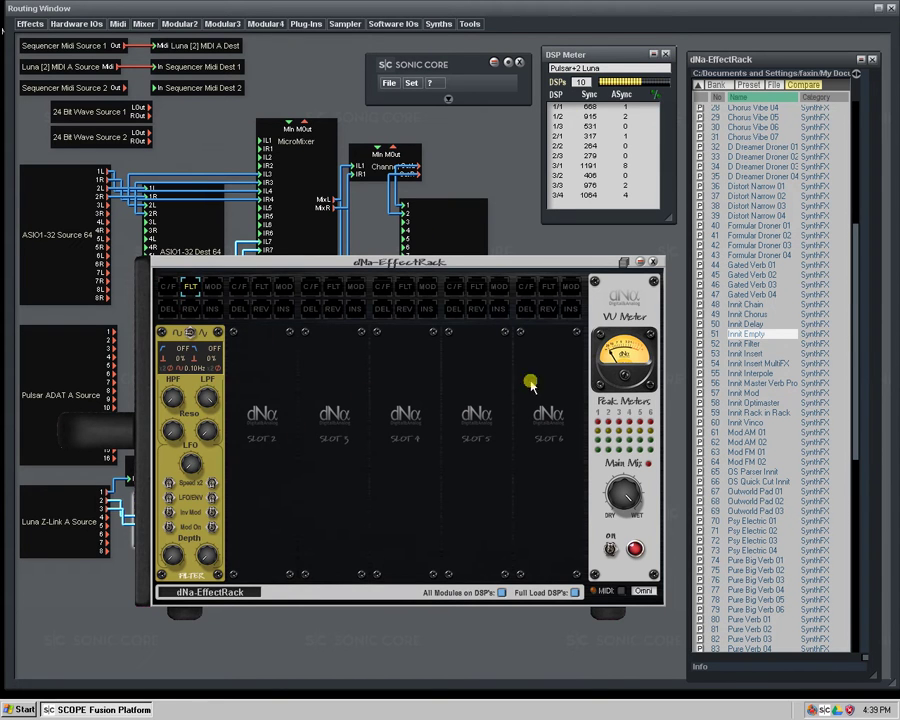
{"action": "left_click", "coordinate": [167, 291]}
{"action": "left_click", "coordinate": [263, 287]}
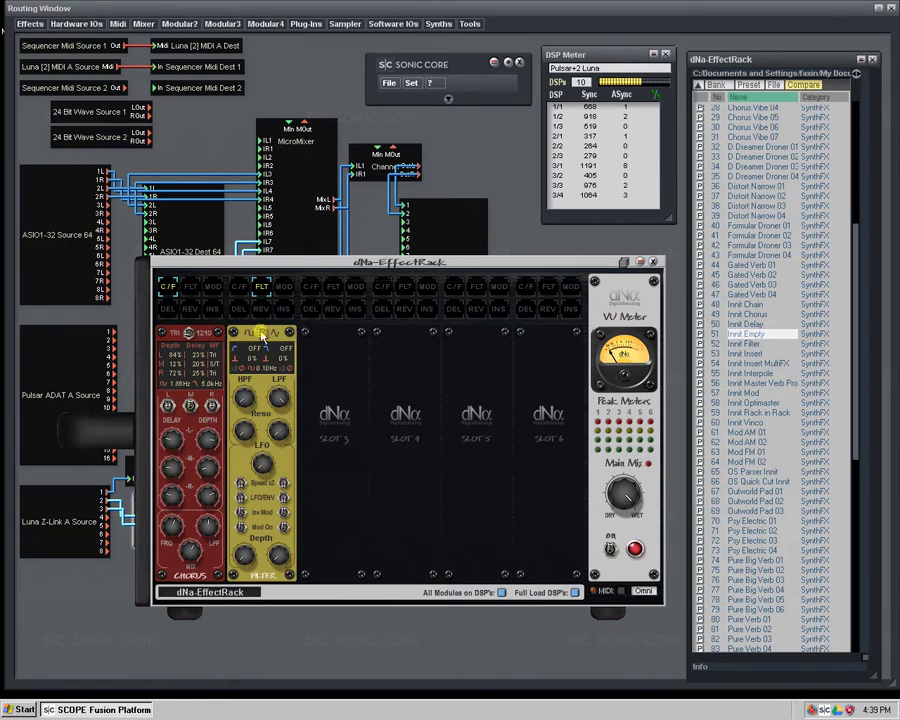
- Try the slot 2 Filter's HPF, LPF, LFO and modulation switches, returning HPF and LPF to off and the LFO to 0.10 Hz
{"action": "left_click_drag", "start_coordinate": [258, 351], "coordinate": [258, 340]}
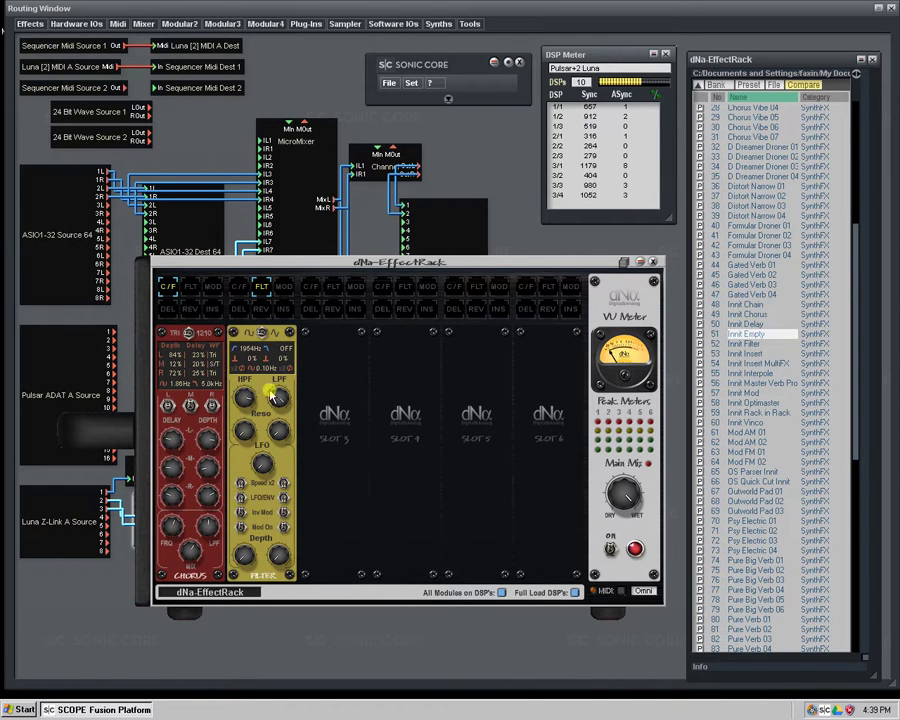
{"action": "left_click_drag", "start_coordinate": [254, 394], "coordinate": [268, 445]}
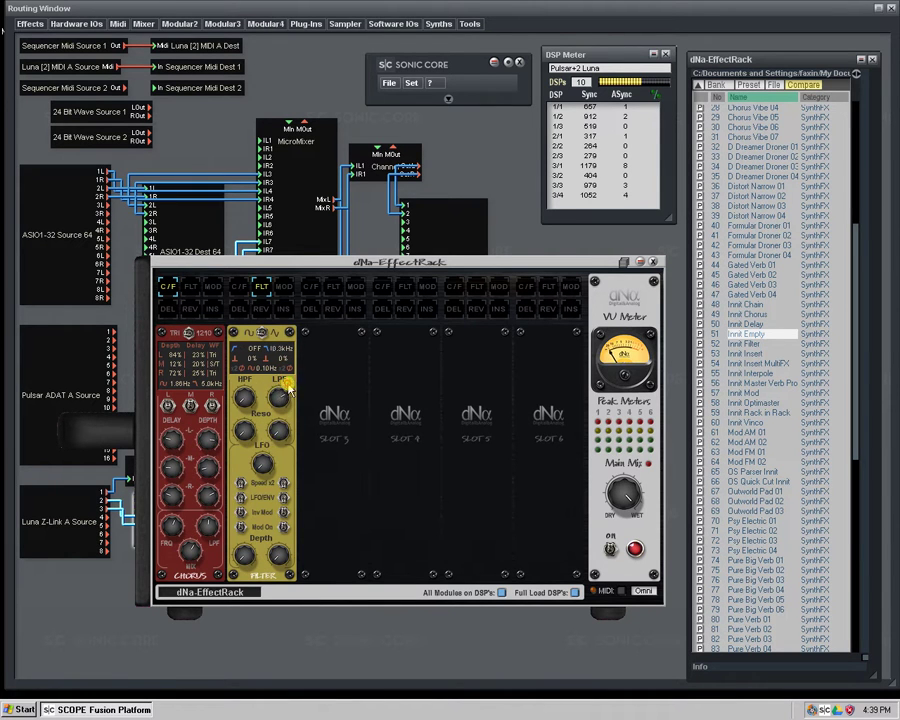
{"action": "left_click_drag", "start_coordinate": [290, 408], "coordinate": [237, 470]}
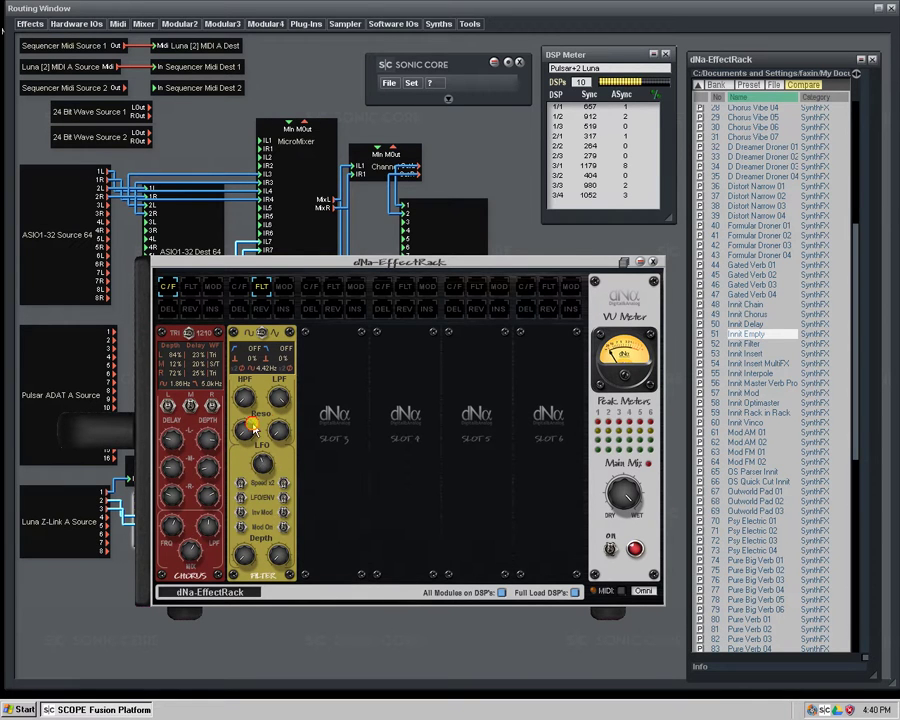
{"action": "left_click_drag", "start_coordinate": [278, 430], "coordinate": [254, 510]}
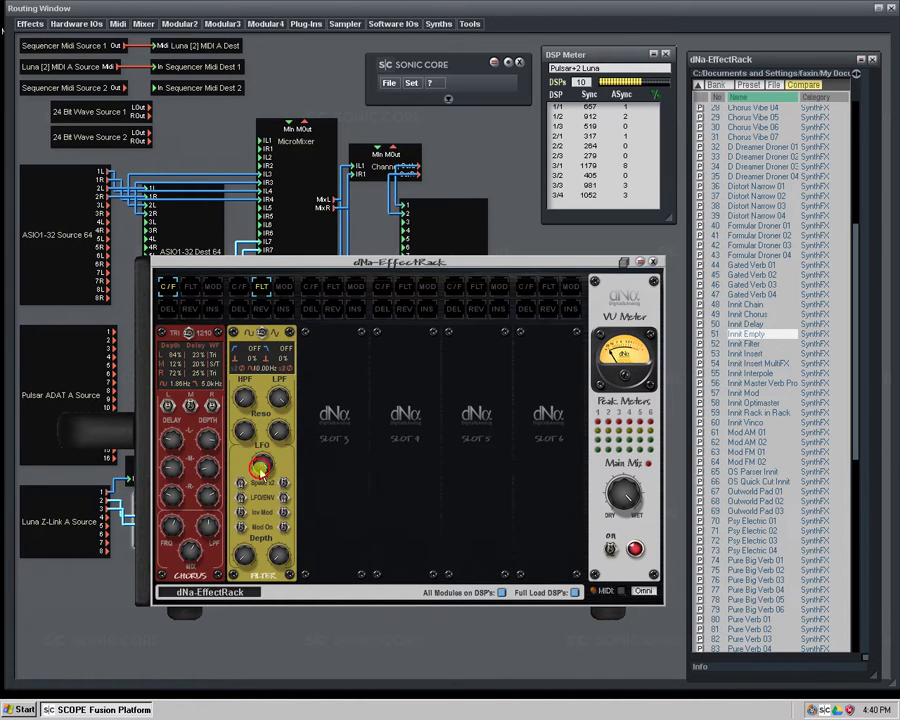
{"action": "left_click", "coordinate": [285, 484]}
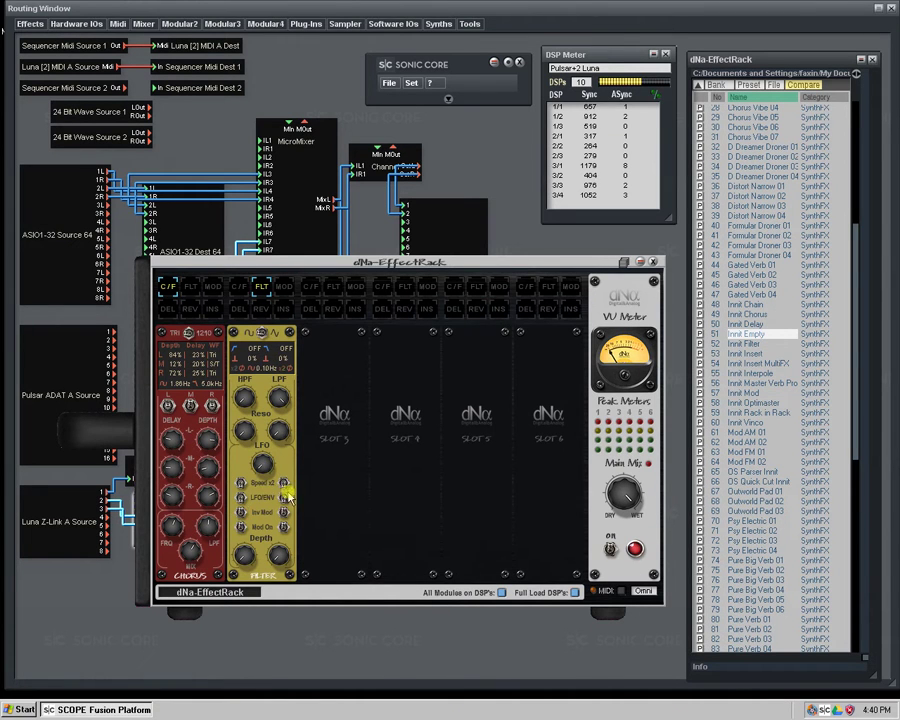
{"action": "left_click", "coordinate": [243, 528]}
- Unload the slot 1 chorus and set the Filter's LPF to 5.0 kHz, LPF resonance to 82% and LFO to 5.84 Hz
{"action": "left_click", "coordinate": [167, 286]}
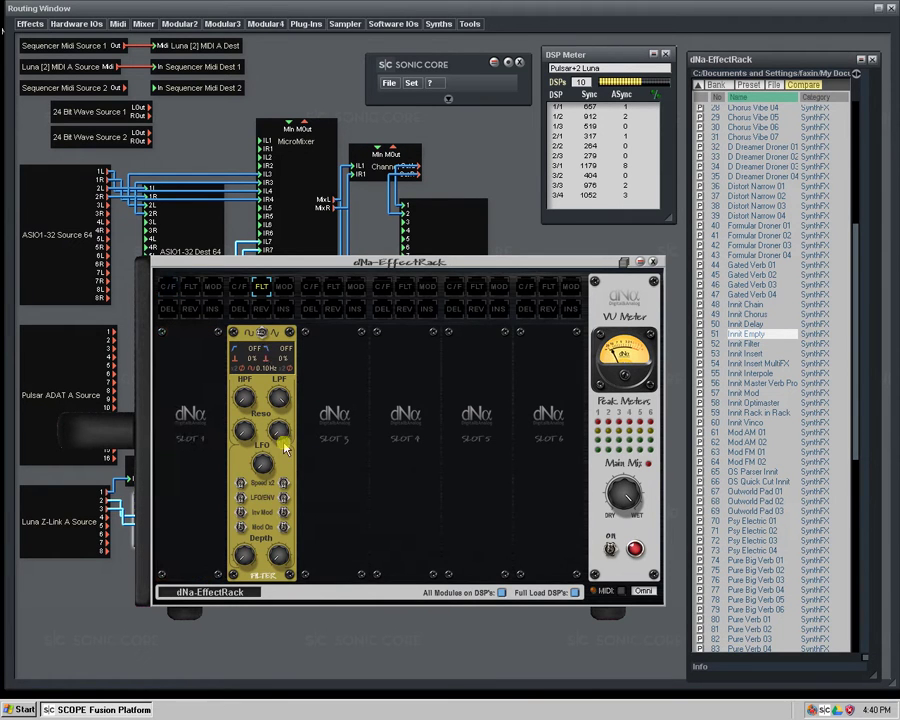
{"action": "left_click", "coordinate": [298, 510]}
{"action": "left_click_drag", "start_coordinate": [250, 464], "coordinate": [279, 444]}
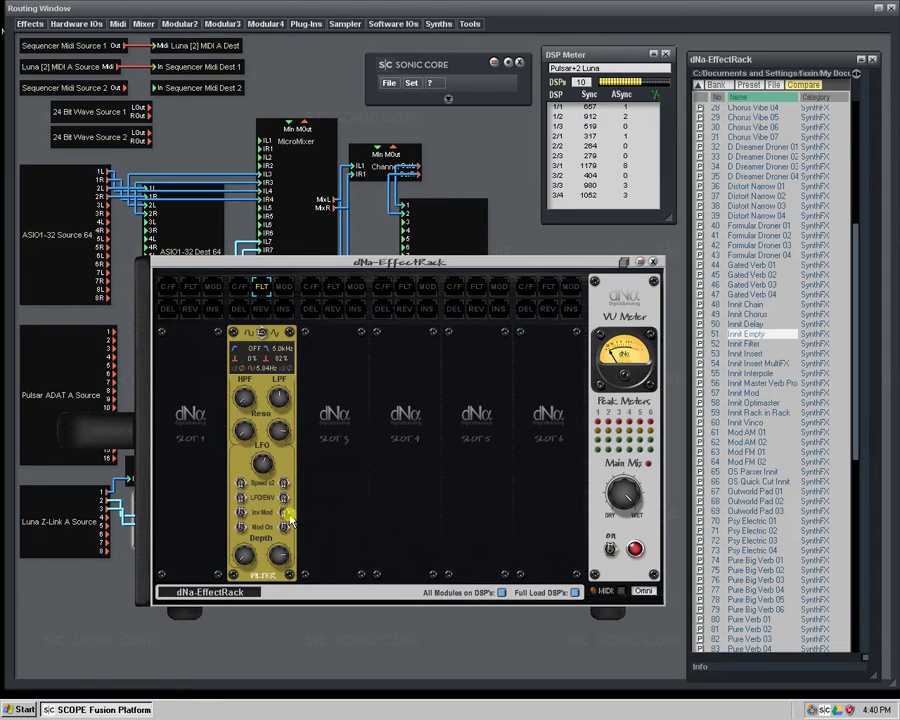
{"action": "left_click", "coordinate": [288, 410]}
- Replace the slot 2 Filter with a Modulate module in slot 3, setting its depth to 96% and speed to 9.84 Hz
{"action": "left_click", "coordinate": [275, 286]}
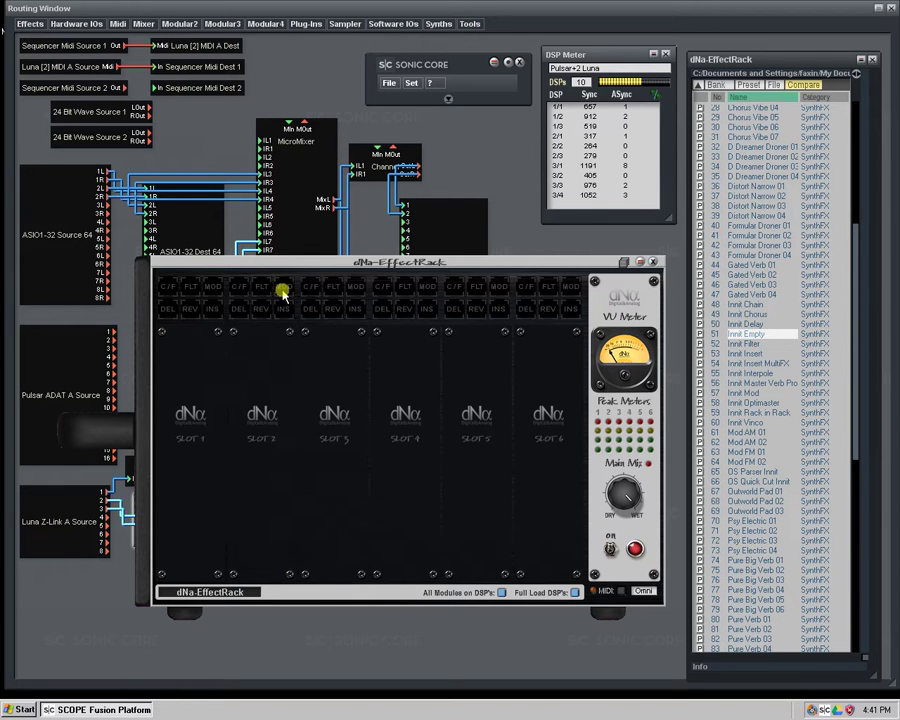
{"action": "left_click", "coordinate": [356, 287]}
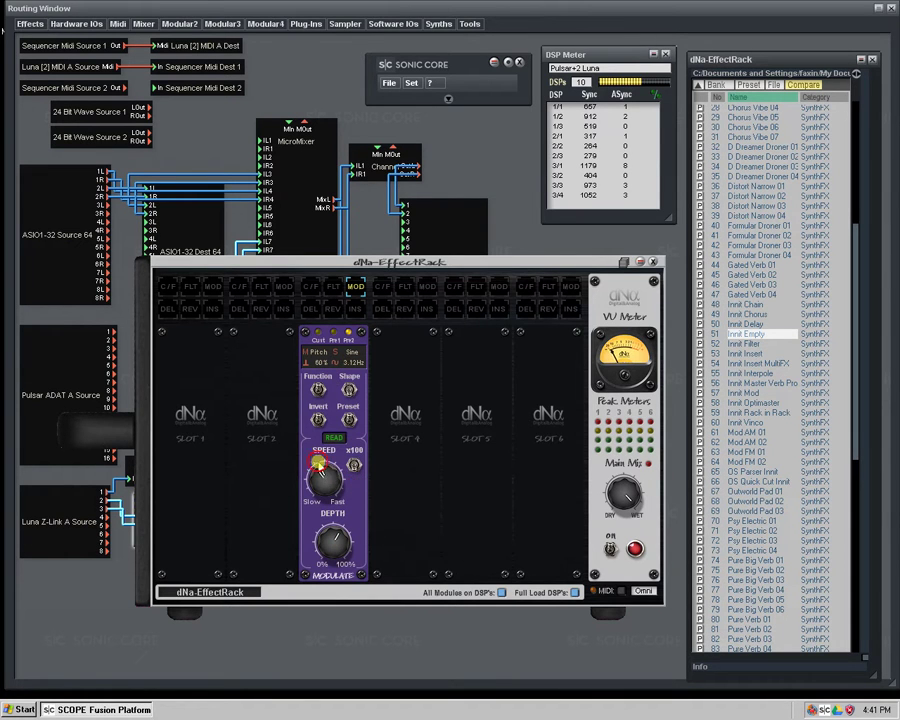
{"action": "left_click_drag", "start_coordinate": [318, 468], "coordinate": [262, 498]}
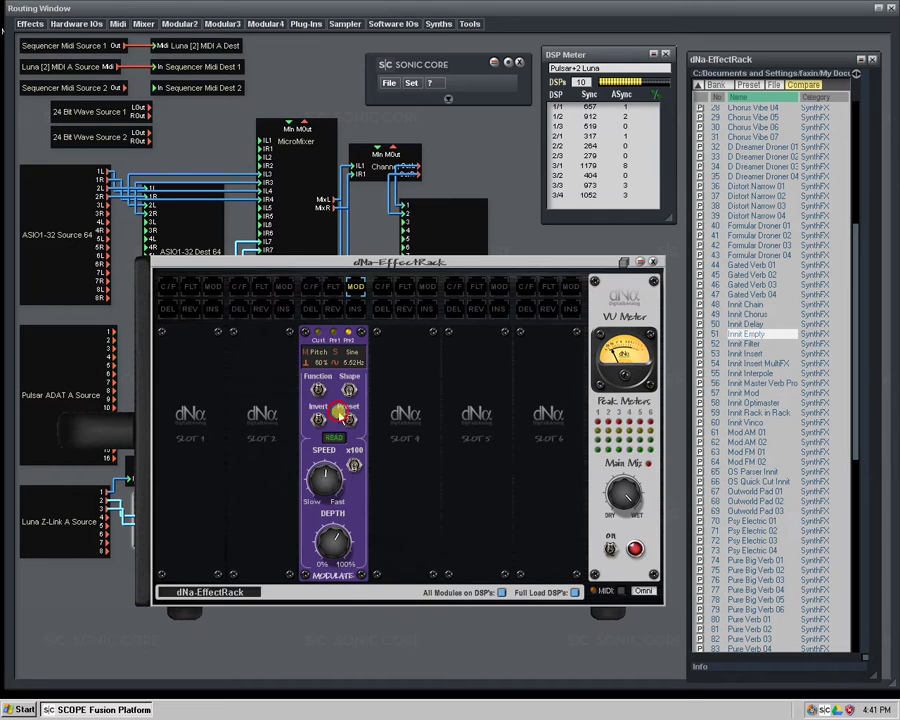
{"action": "left_click_drag", "start_coordinate": [334, 544], "coordinate": [371, 567]}
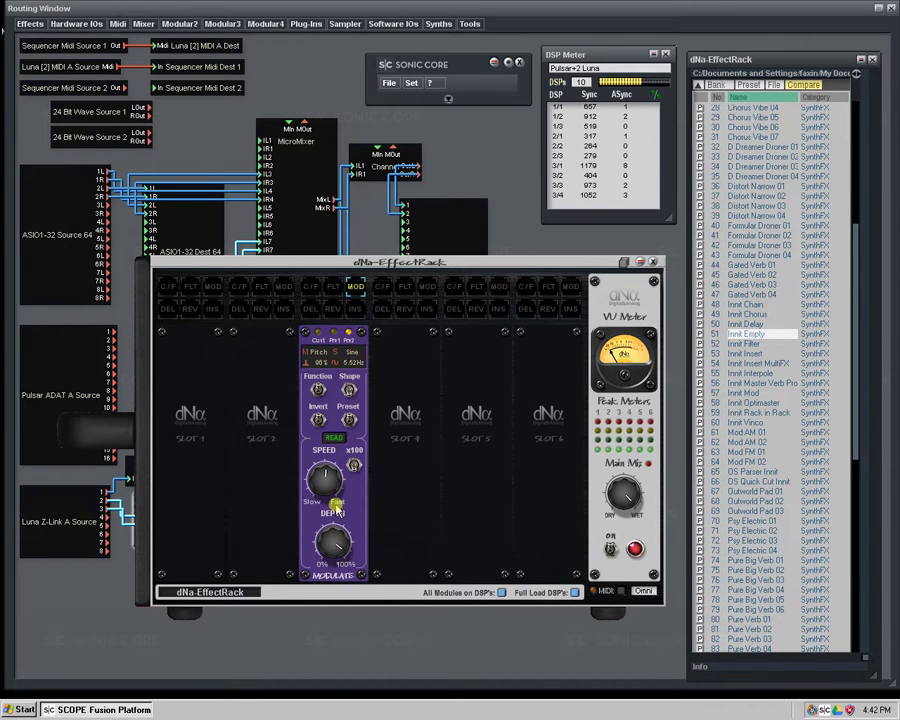
{"action": "left_click_drag", "start_coordinate": [326, 480], "coordinate": [383, 507]}
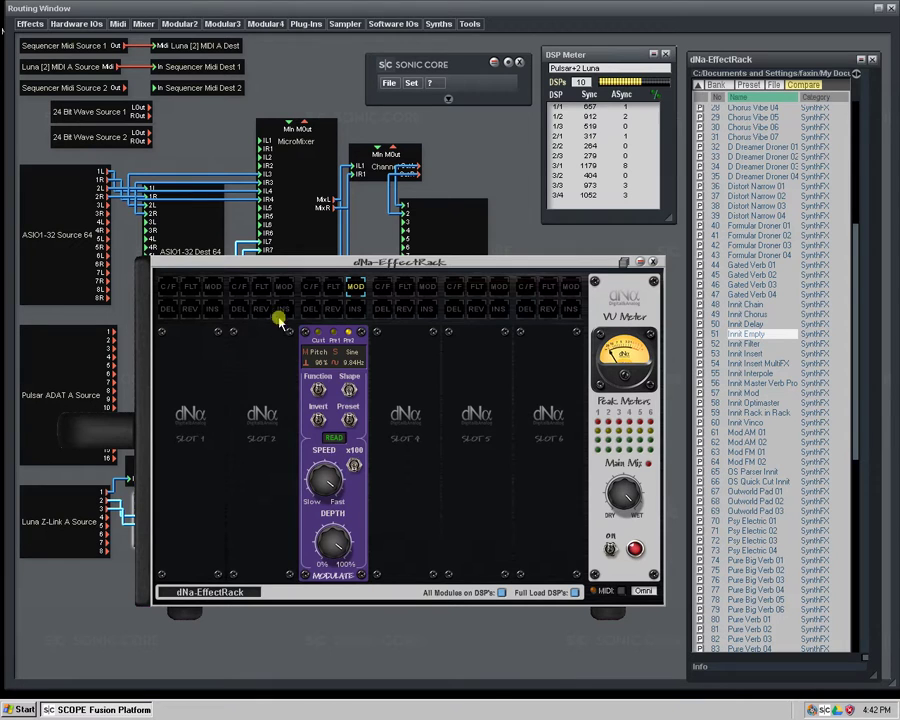
- Load the Filter module in slot 2 beside the Modulate module and unload it again
{"action": "left_click", "coordinate": [262, 289]}
{"action": "left_click", "coordinate": [258, 287]}
{"action": "left_click", "coordinate": [262, 289]}
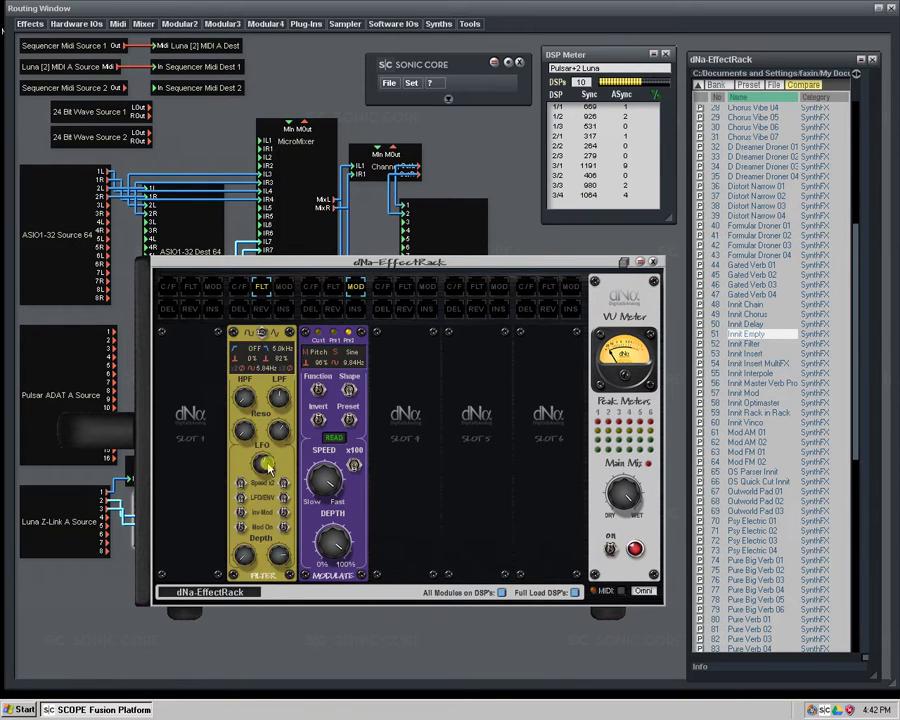
{"action": "left_click", "coordinate": [262, 289]}
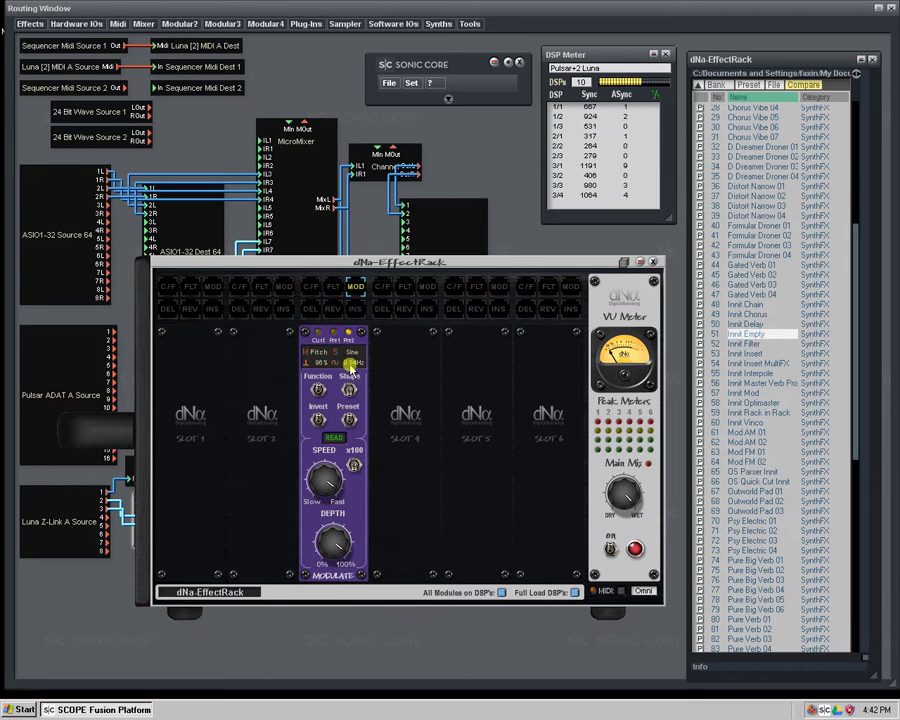
- Try the Modulate module's x100 speed range, set its function to Volume, and return the speed to the normal range at 3.98 Hz
{"action": "left_click_drag", "start_coordinate": [323, 487], "coordinate": [327, 482]}
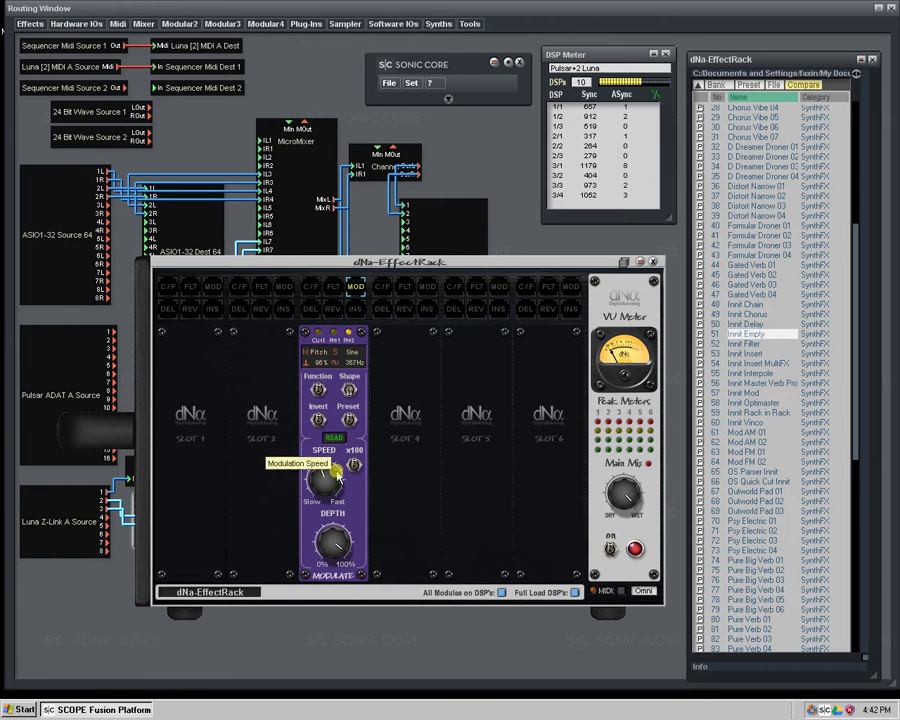
{"action": "left_click", "coordinate": [371, 457]}
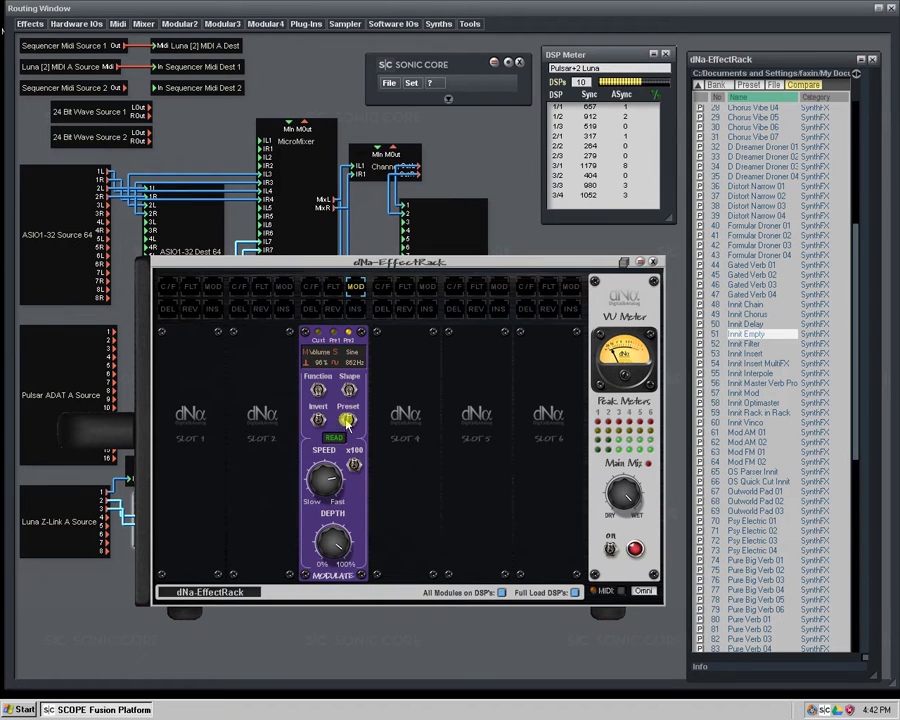
{"action": "left_click", "coordinate": [355, 466]}
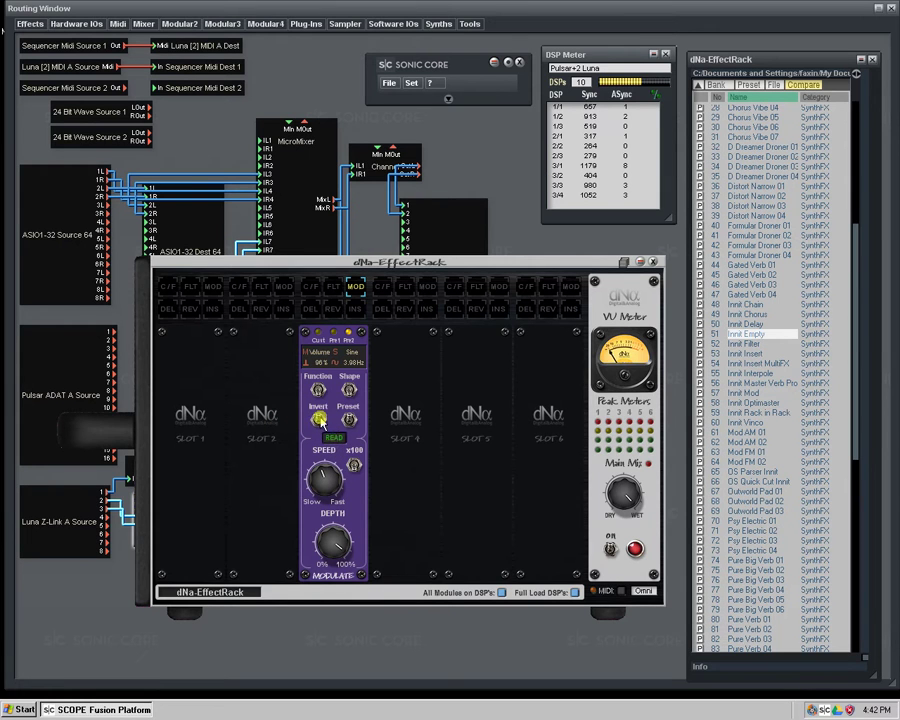
- Bring the Filter back into slot 2 to compare its modulation controls, then unload it
{"action": "left_click", "coordinate": [261, 287]}
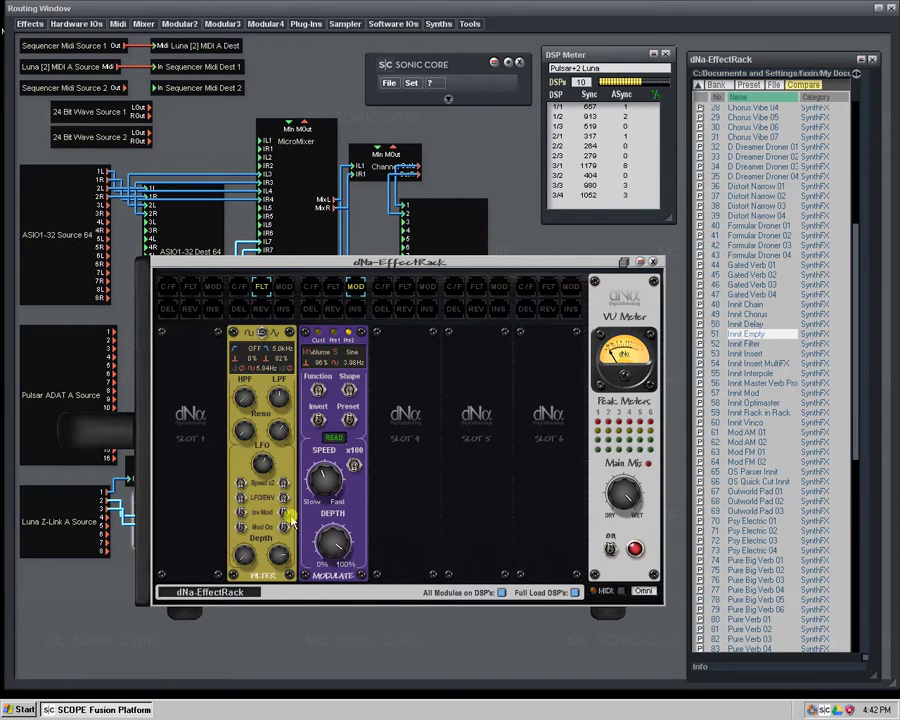
{"action": "left_click", "coordinate": [261, 287]}
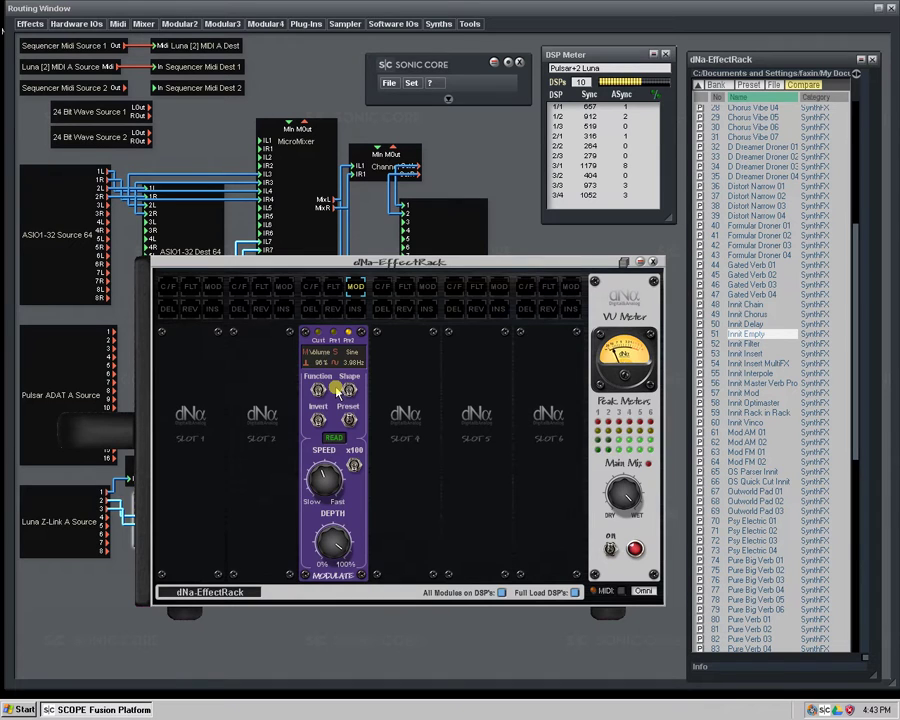
- Set the Modulate module's depth to 100%, function to Pitch, and speed to 1000 Hz in the x100 range
{"action": "left_click_drag", "start_coordinate": [326, 478], "coordinate": [402, 538]}
{"action": "left_click", "coordinate": [352, 427]}
{"action": "left_click_drag", "start_coordinate": [333, 481], "coordinate": [360, 503]}
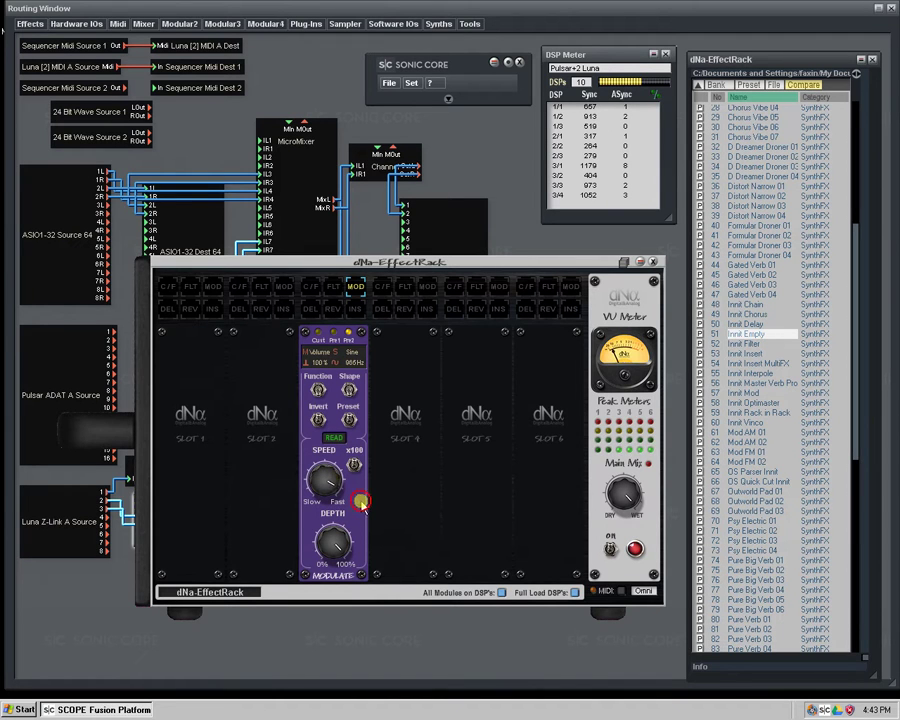
{"action": "left_click", "coordinate": [318, 390]}
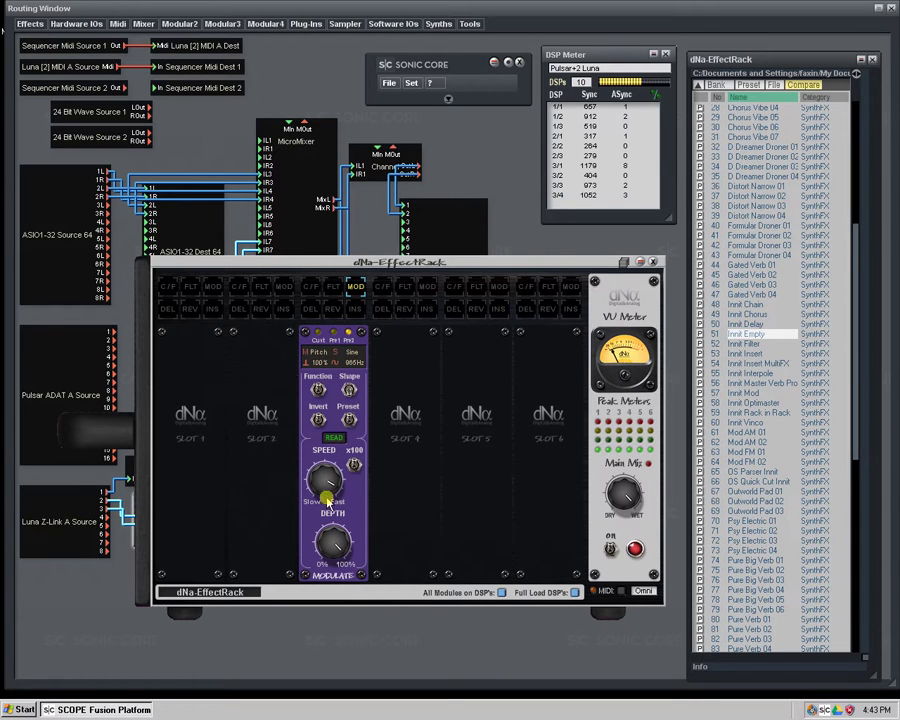
{"action": "left_click_drag", "start_coordinate": [326, 493], "coordinate": [373, 542]}
- Cycle the Modulate module's shape through Triangle and the other waveforms to ENV SC
{"action": "left_click", "coordinate": [351, 391]}
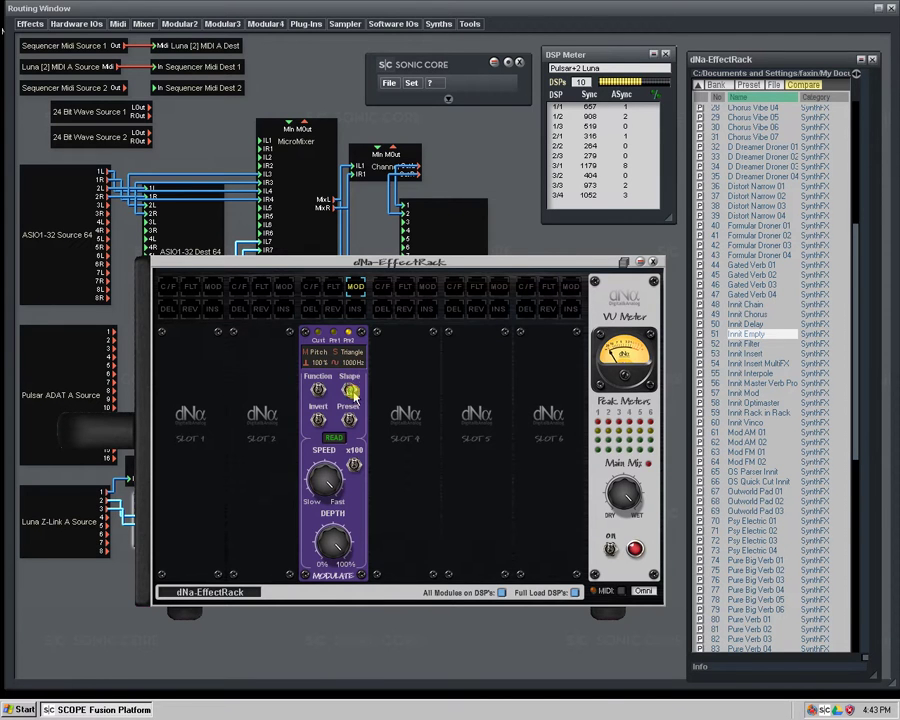
{"action": "left_click", "coordinate": [352, 392]}
{"action": "left_click", "coordinate": [350, 393]}
{"action": "left_click", "coordinate": [350, 393]}
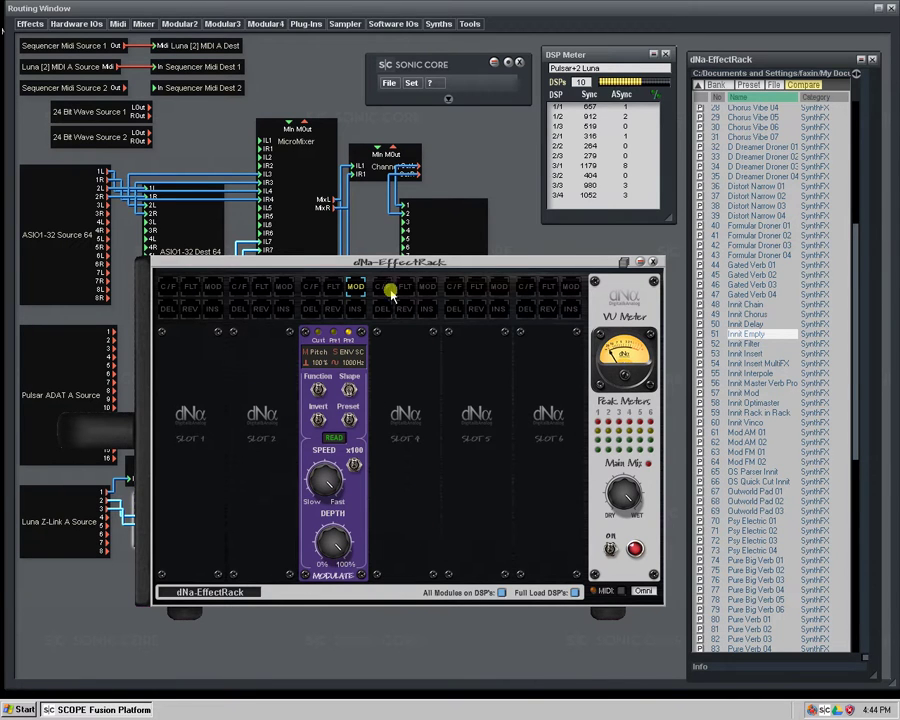
- Replace the Modulate module with a Delay in slot 4 and set its left and right note times to 1/4 and 1/8D
{"action": "left_click", "coordinate": [314, 316]}
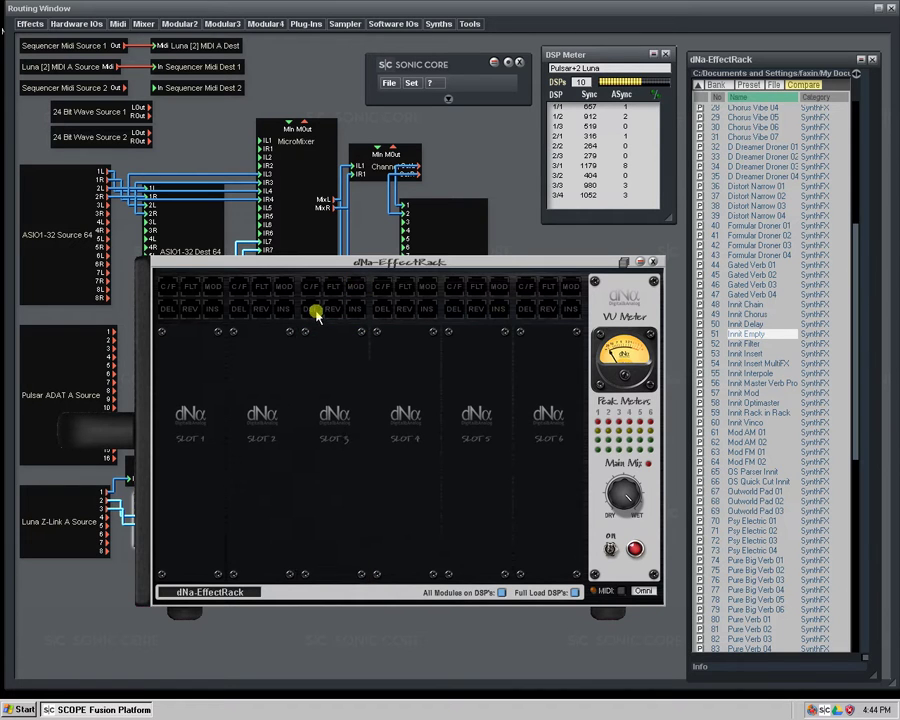
{"action": "left_click", "coordinate": [383, 313]}
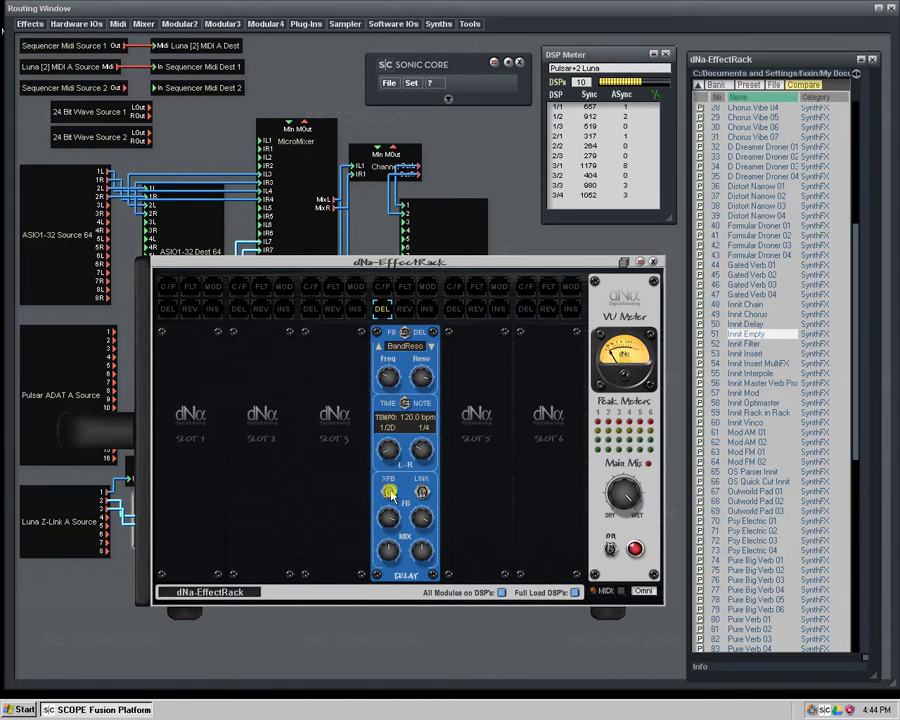
{"action": "left_click", "coordinate": [425, 491]}
{"action": "left_click_drag", "start_coordinate": [416, 461], "coordinate": [337, 426]}
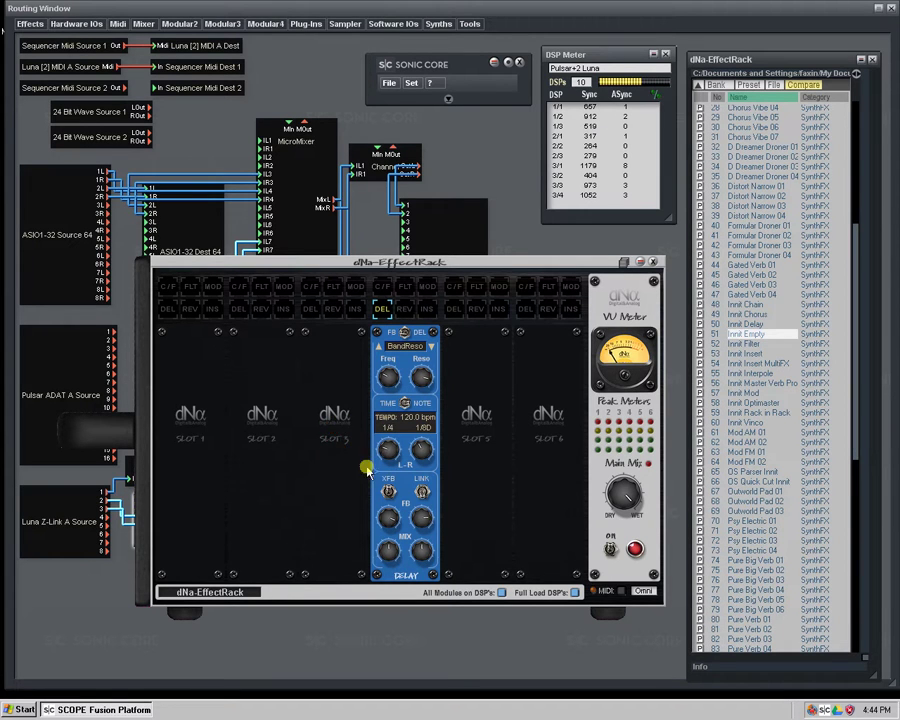
- Try the Delay's XFB switch and step through its filter types, including Modern and Vintage 2, to LPFReso
{"action": "left_click", "coordinate": [387, 492]}
{"action": "left_click", "coordinate": [381, 346]}
{"action": "left_click", "coordinate": [381, 346]}
{"action": "left_click", "coordinate": [381, 346]}
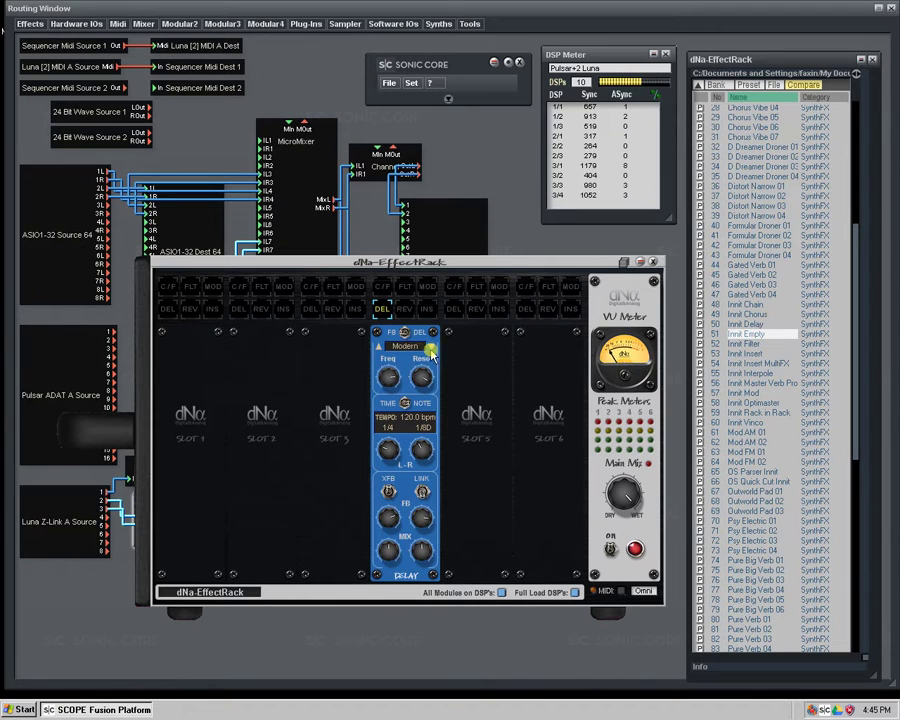
{"action": "left_click", "coordinate": [381, 346]}
{"action": "left_click", "coordinate": [380, 347]}
{"action": "left_click", "coordinate": [432, 346]}
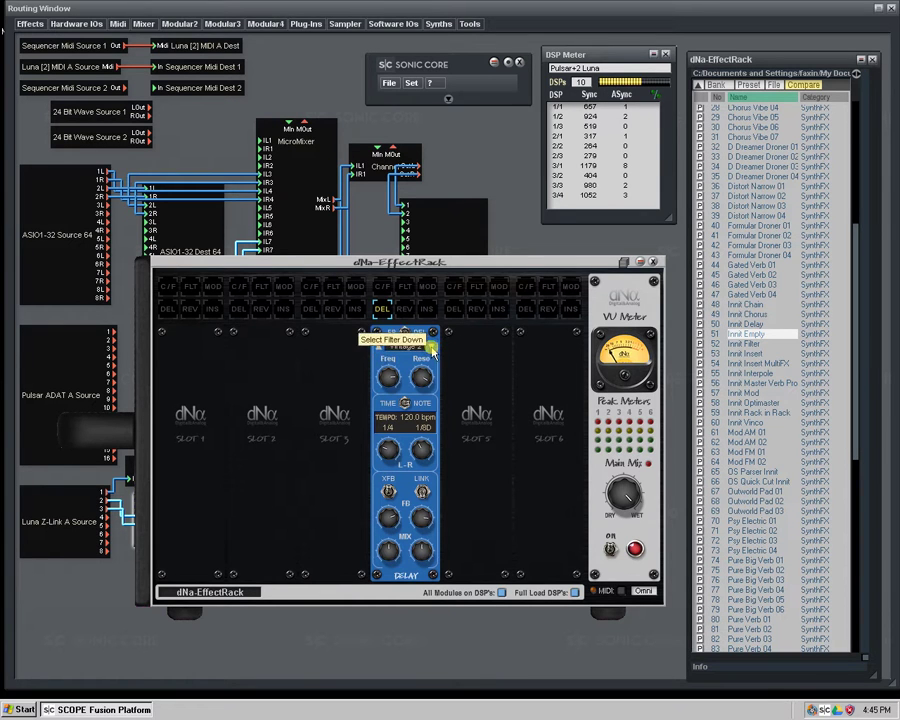
{"action": "left_click", "coordinate": [432, 346]}
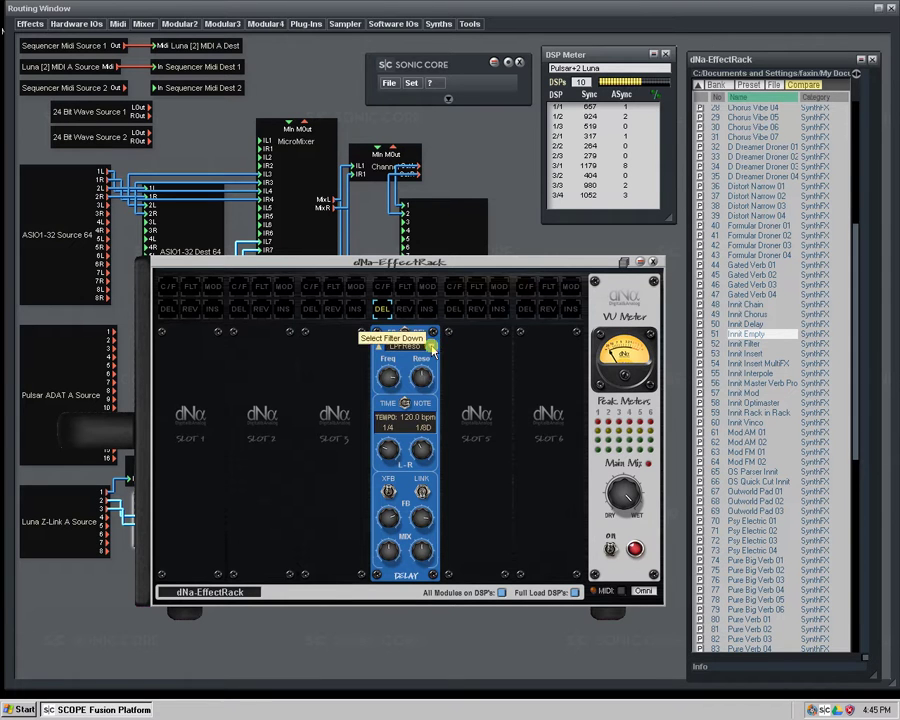
- Adjust the filter frequency and resonance of the Delay module with the LPFReso filter type
{"action": "left_click", "coordinate": [432, 346]}
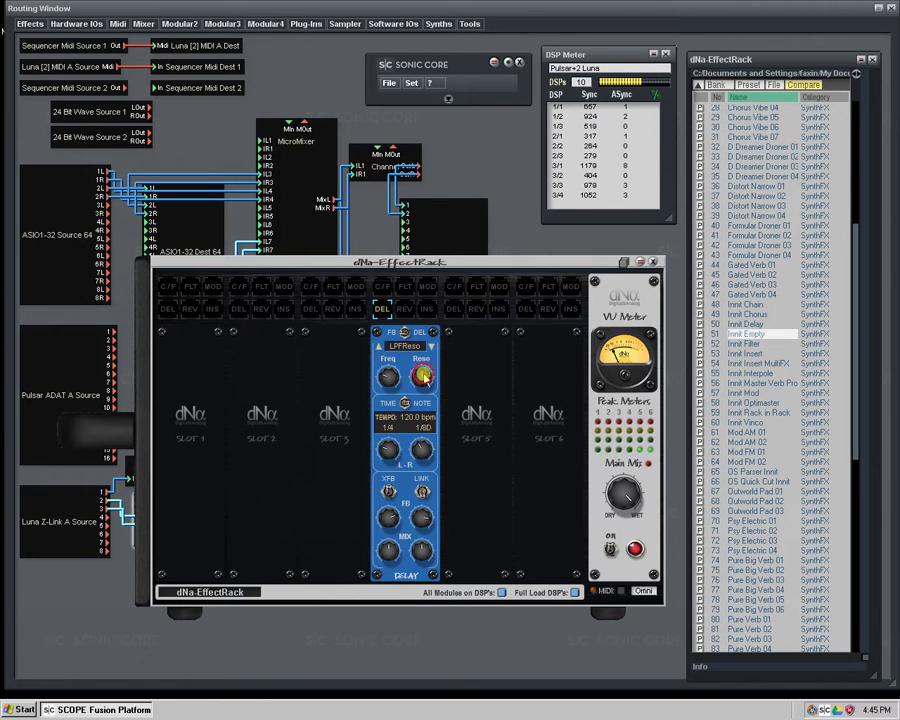
{"action": "left_click_drag", "start_coordinate": [388, 377], "coordinate": [389, 368]}
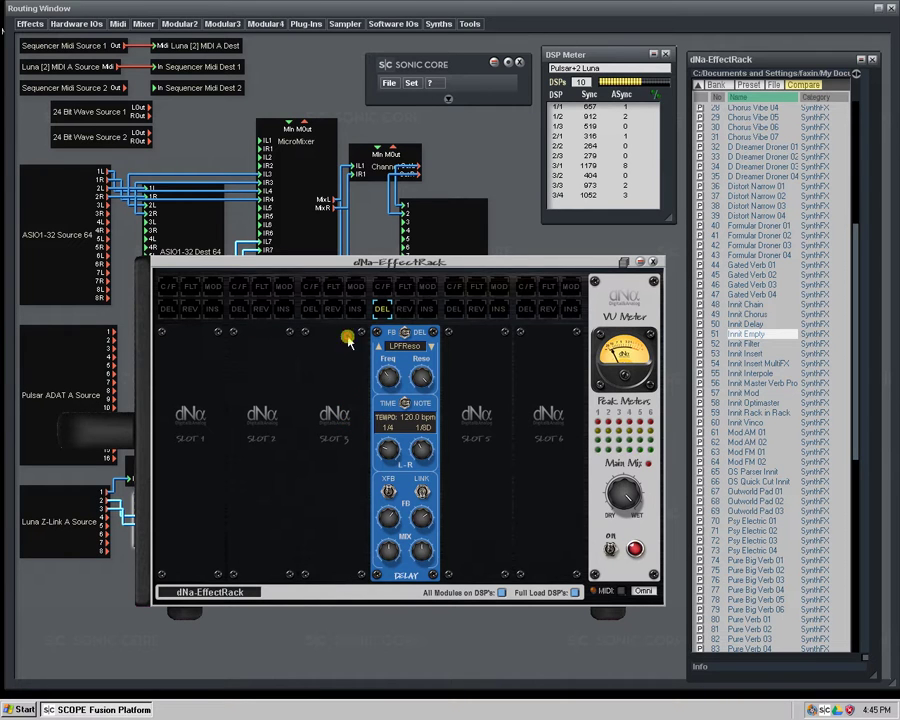
{"action": "left_click", "coordinate": [390, 340]}
- Unload and reload the Delay, replace it with a Reverb in slot 4, and open the Reverb's remote window
{"action": "left_click", "coordinate": [385, 312]}
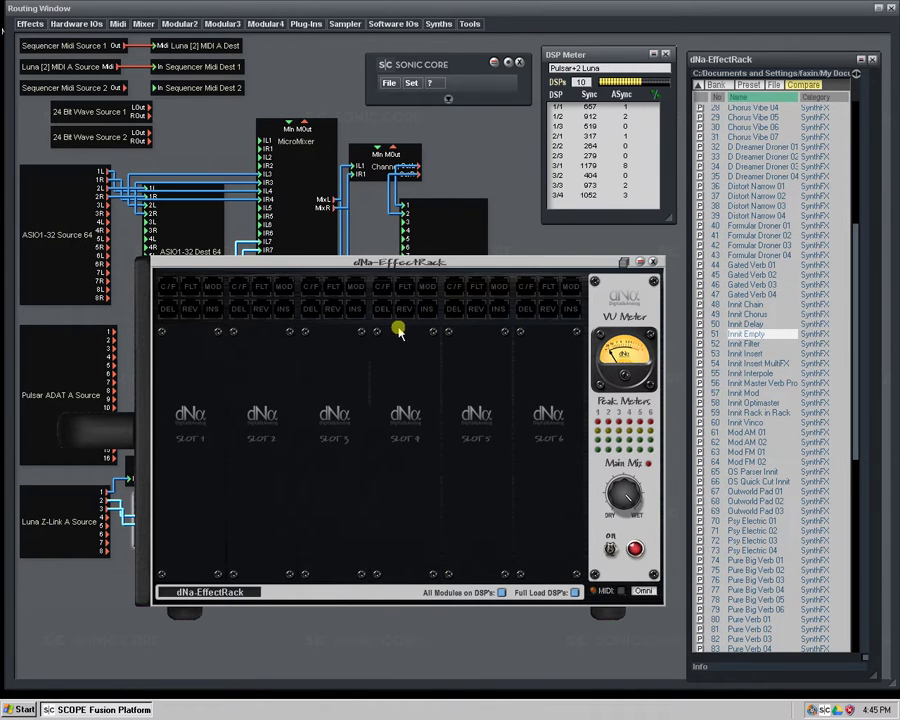
{"action": "left_click", "coordinate": [384, 311]}
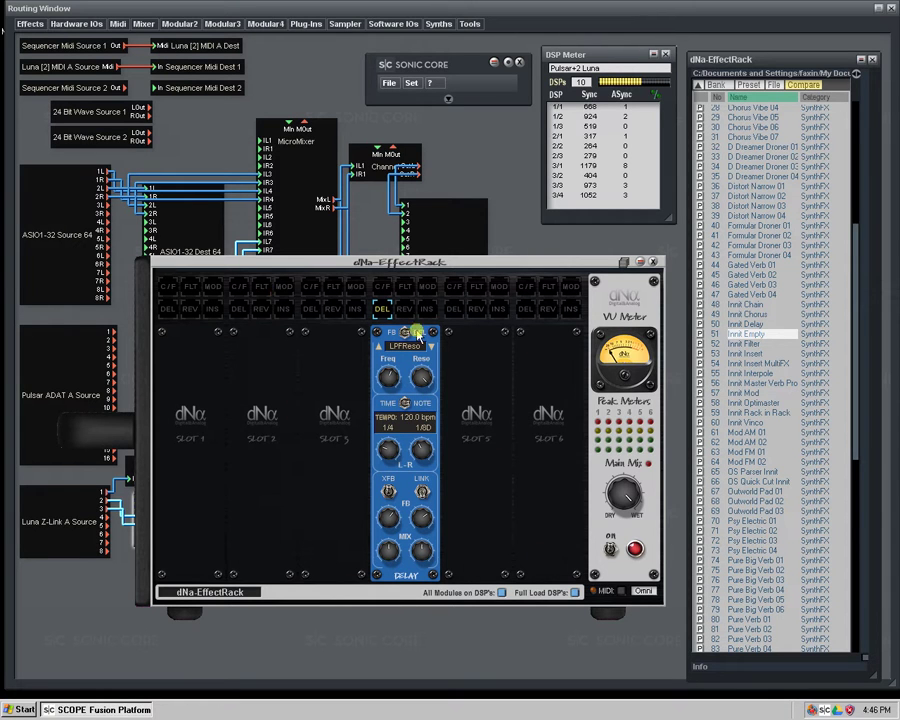
{"action": "left_click", "coordinate": [383, 310]}
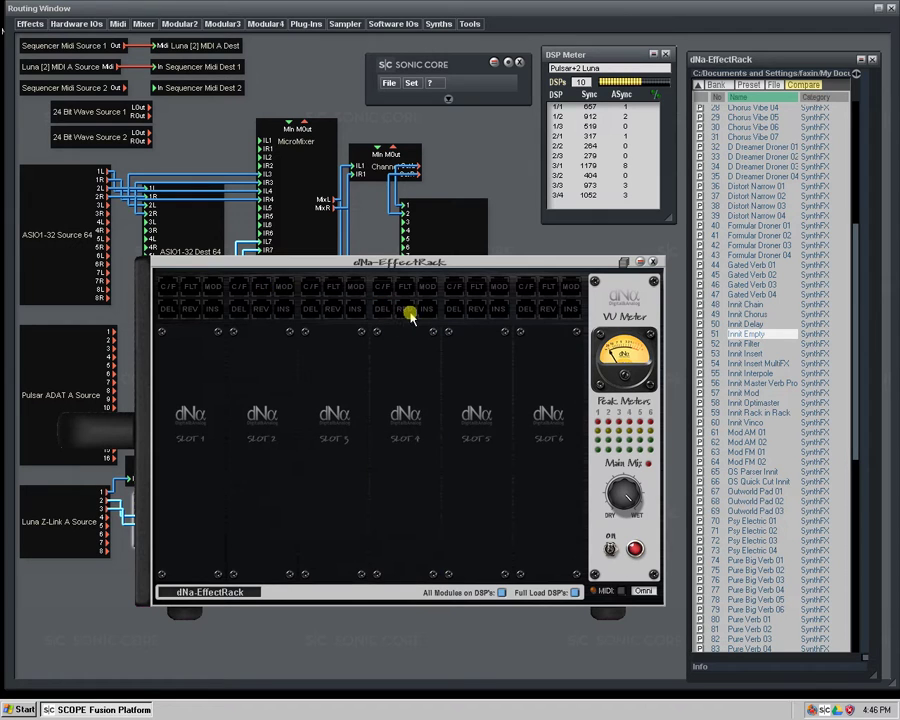
{"action": "left_click", "coordinate": [403, 310]}
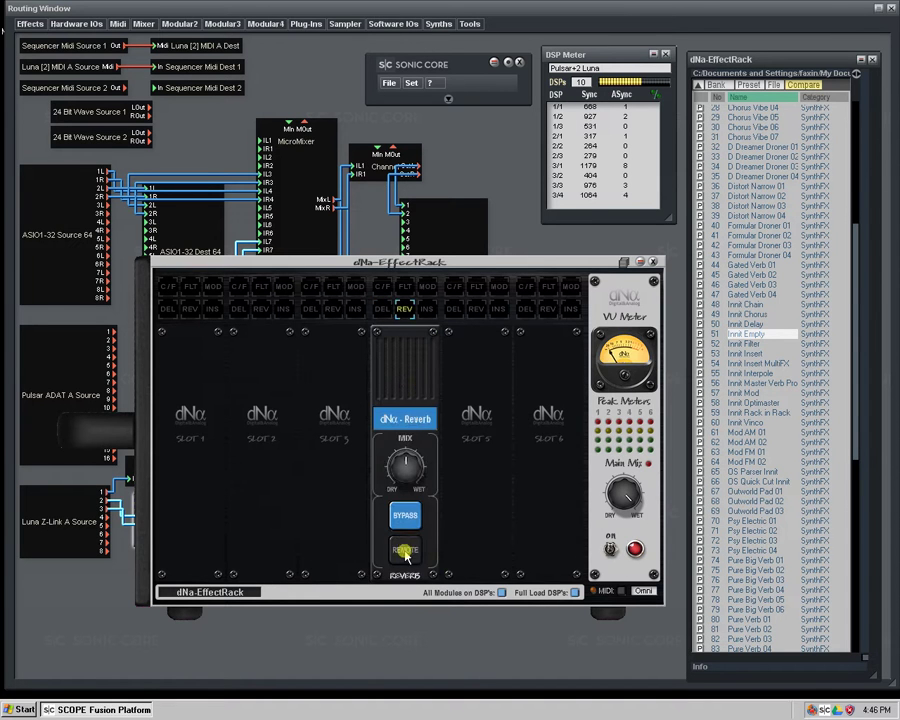
{"action": "left_click", "coordinate": [373, 525]}
{"action": "left_click_drag", "start_coordinate": [497, 220], "coordinate": [440, 236]}
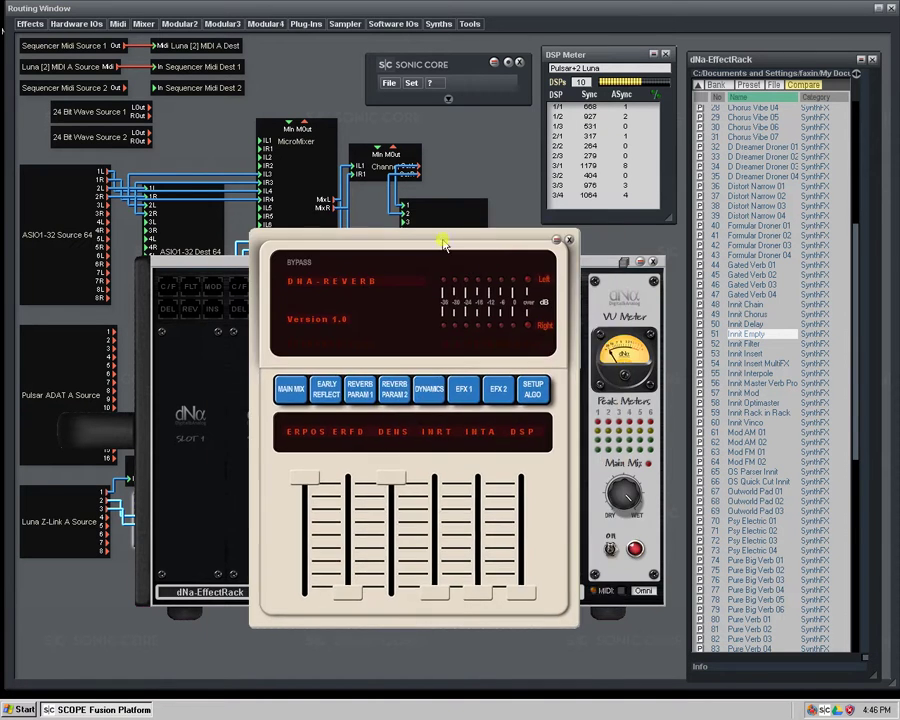
- Look through the available stereo reverb effects, including MasterVerb Pro, and reposition the dNa-Reverb window over the rack
{"action": "left_click", "coordinate": [30, 24]}
{"action": "mouse_move", "coordinate": [40, 49]}
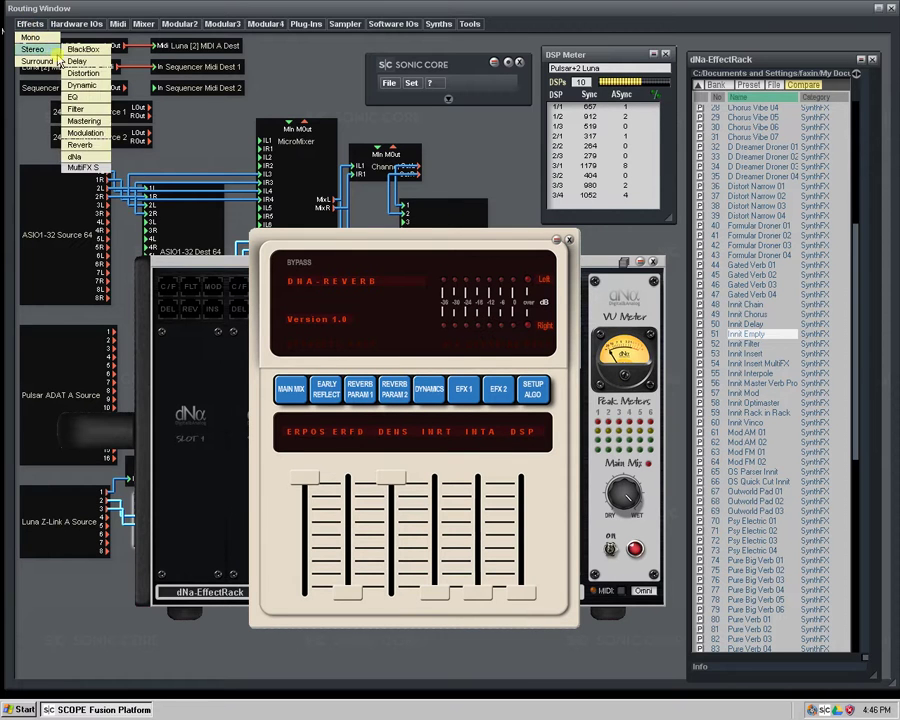
{"action": "mouse_move", "coordinate": [85, 145]}
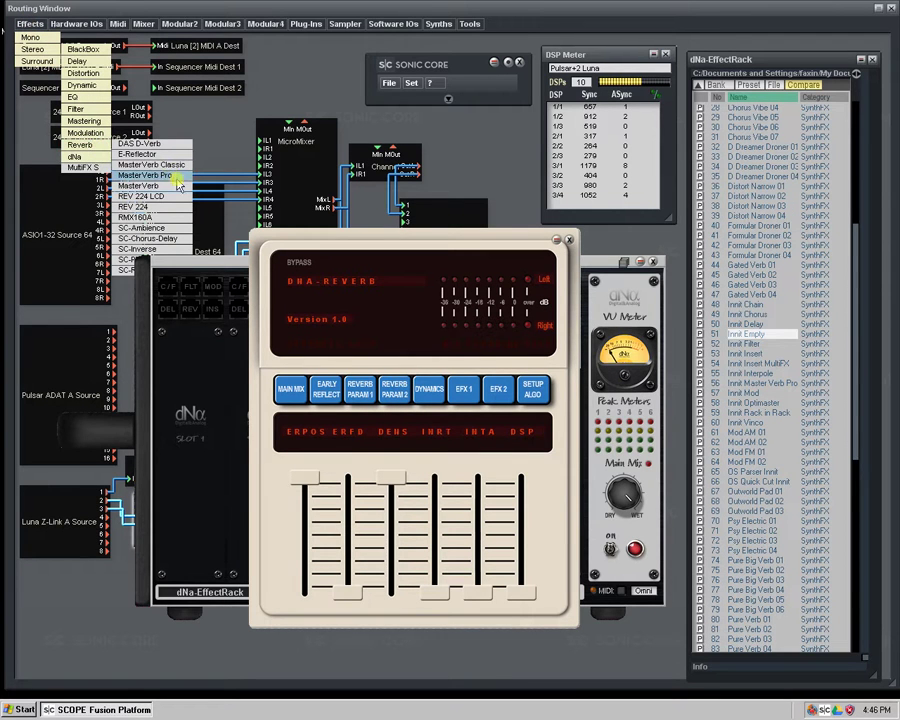
{"action": "left_click", "coordinate": [538, 468]}
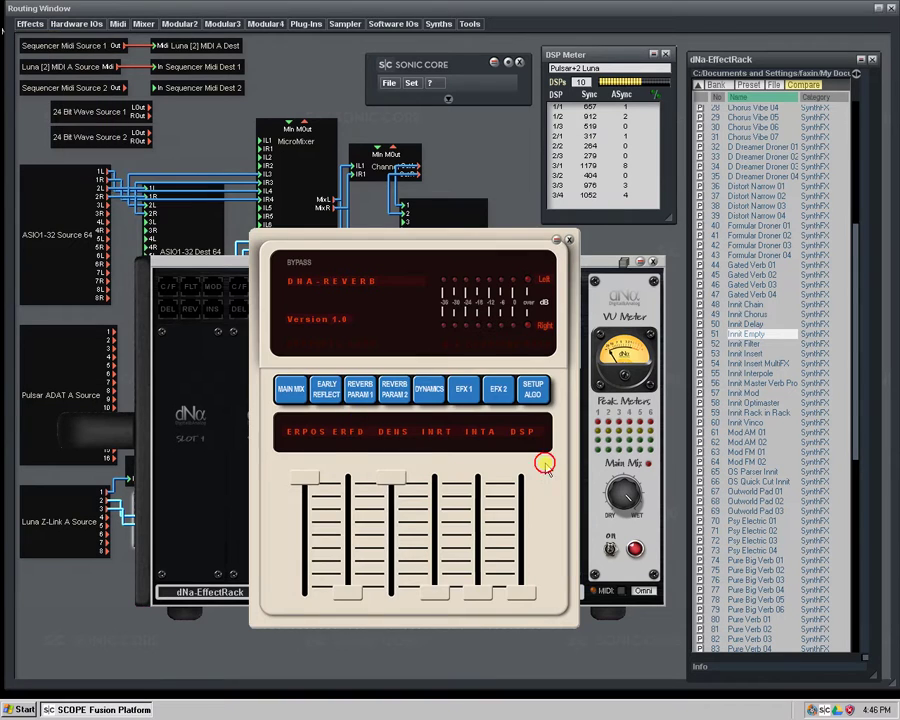
{"action": "left_click_drag", "start_coordinate": [538, 468], "coordinate": [494, 410]}
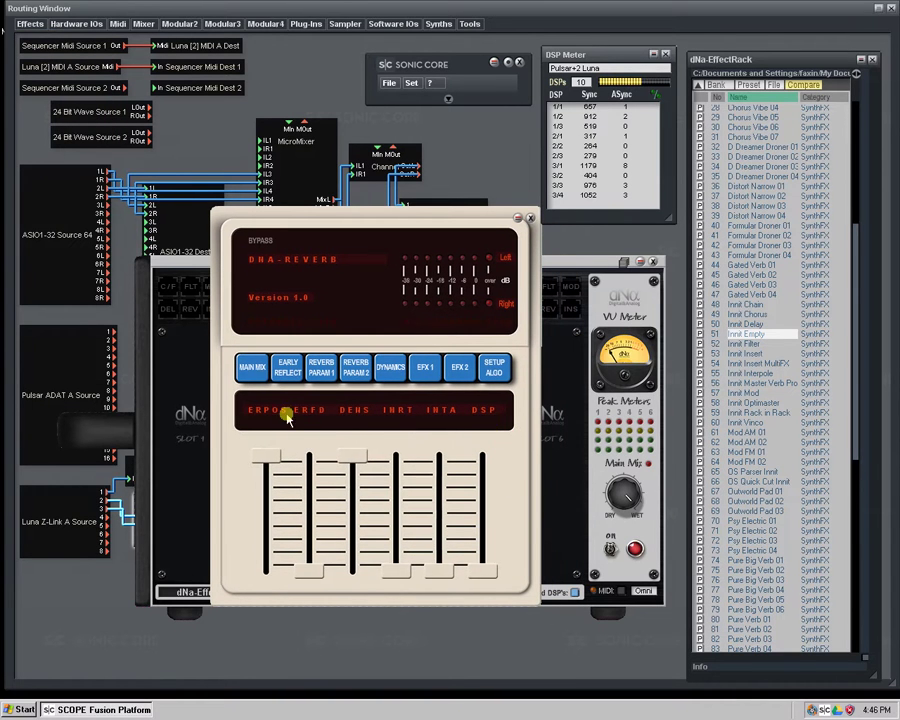
- Step through the dNa-Reverb's parameter pages, including Main Mix, Reverb Param 1 and 2, Dynamics and EFX 2, and return to Main Mix
{"action": "left_click", "coordinate": [252, 370]}
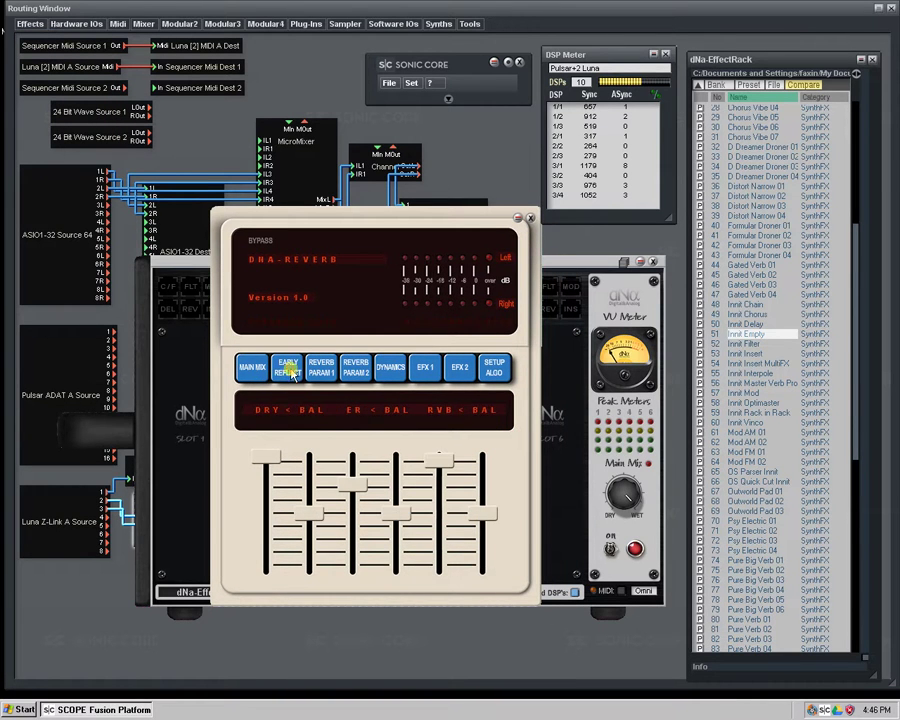
{"action": "left_click", "coordinate": [321, 370]}
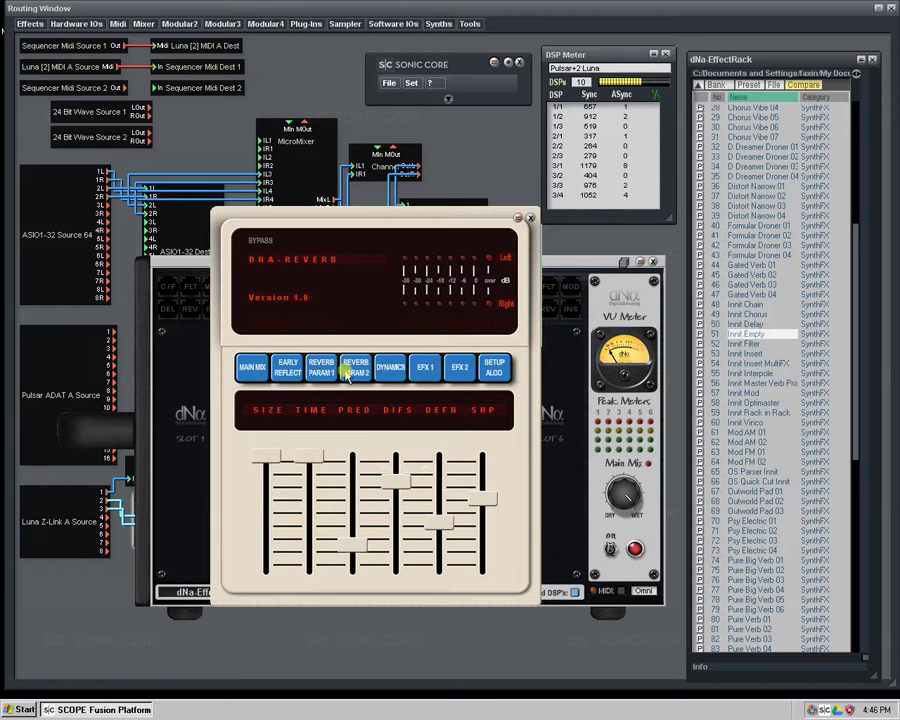
{"action": "left_click", "coordinate": [345, 368]}
{"action": "left_click", "coordinate": [381, 370]}
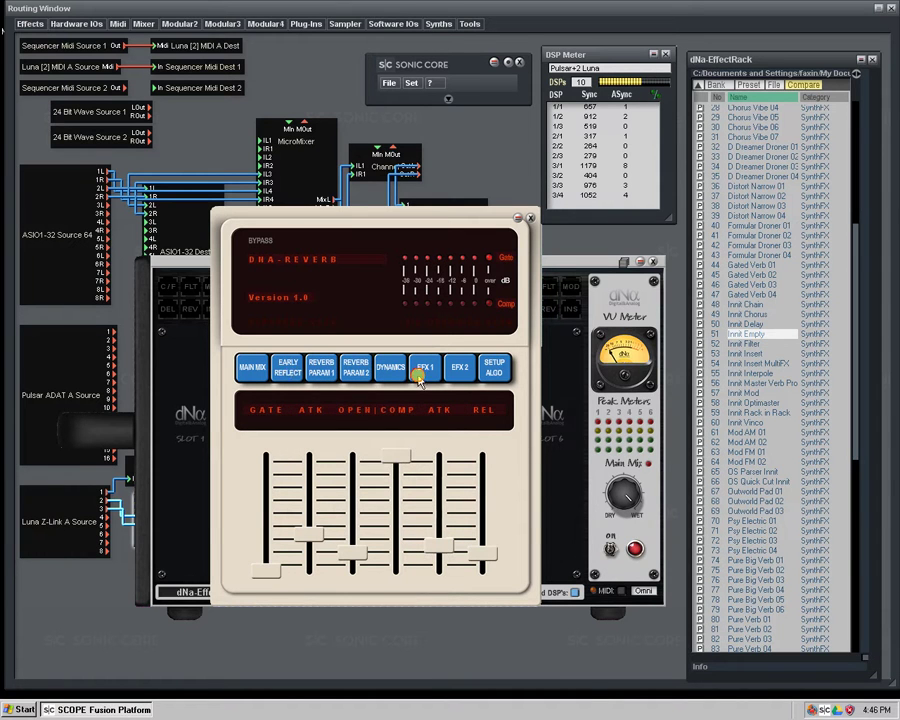
{"action": "left_click", "coordinate": [464, 371]}
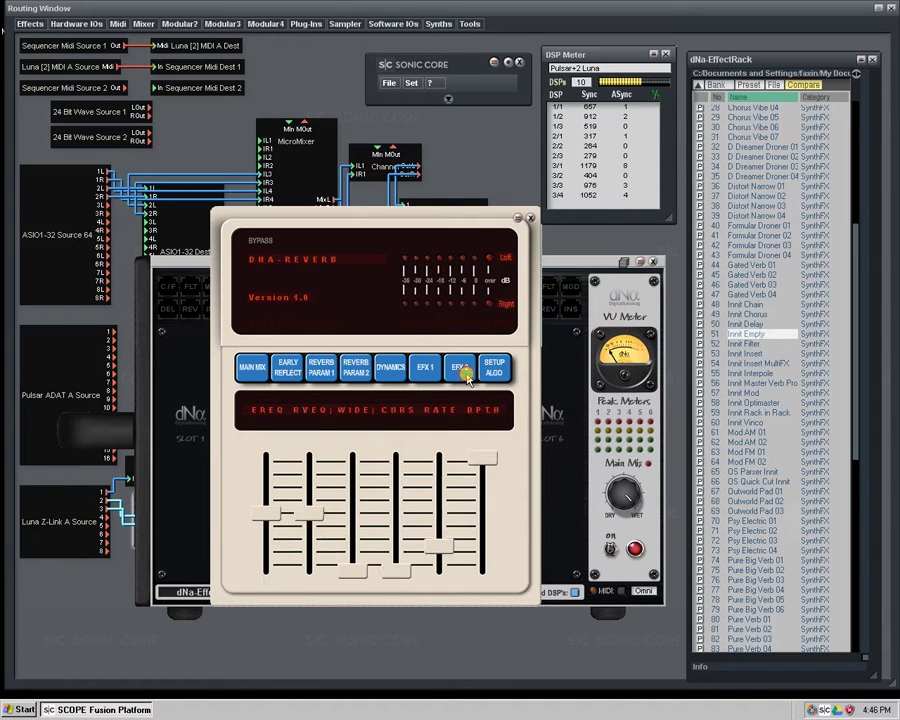
{"action": "left_click", "coordinate": [252, 367]}
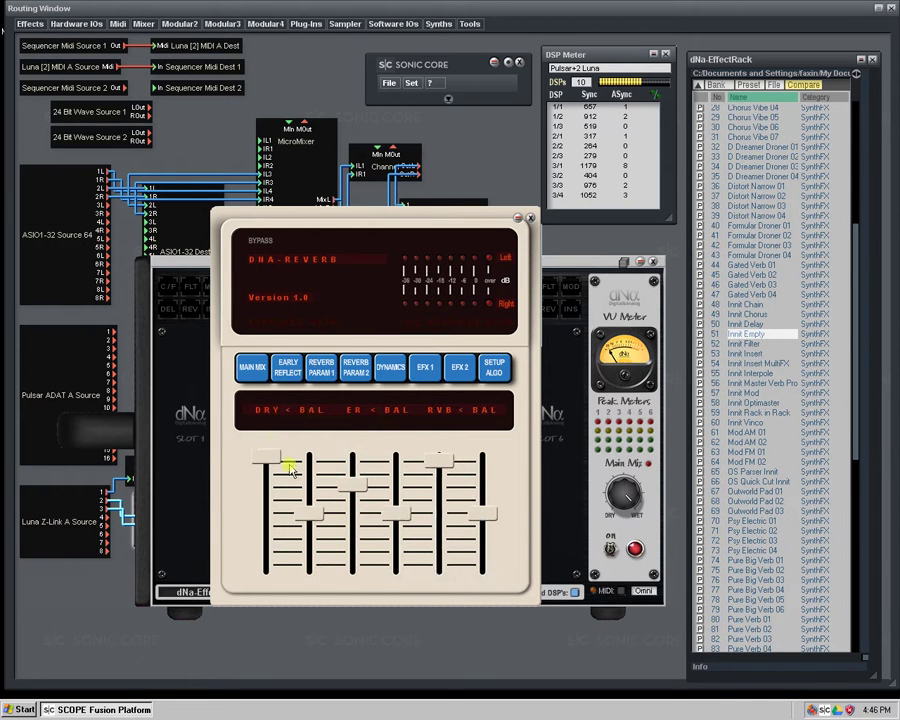
- Set the reverb's dry level to MAX, adjust its early-reflection level, and set the reverb level to about -0.1 dB
{"action": "mouse_move", "coordinate": [271, 459]}
{"action": "left_mouse_down"}
{"action": "mouse_move", "coordinate": [279, 460]}
{"action": "mouse_move", "coordinate": [265, 450]}
{"action": "mouse_move", "coordinate": [281, 441]}
{"action": "left_mouse_up"}
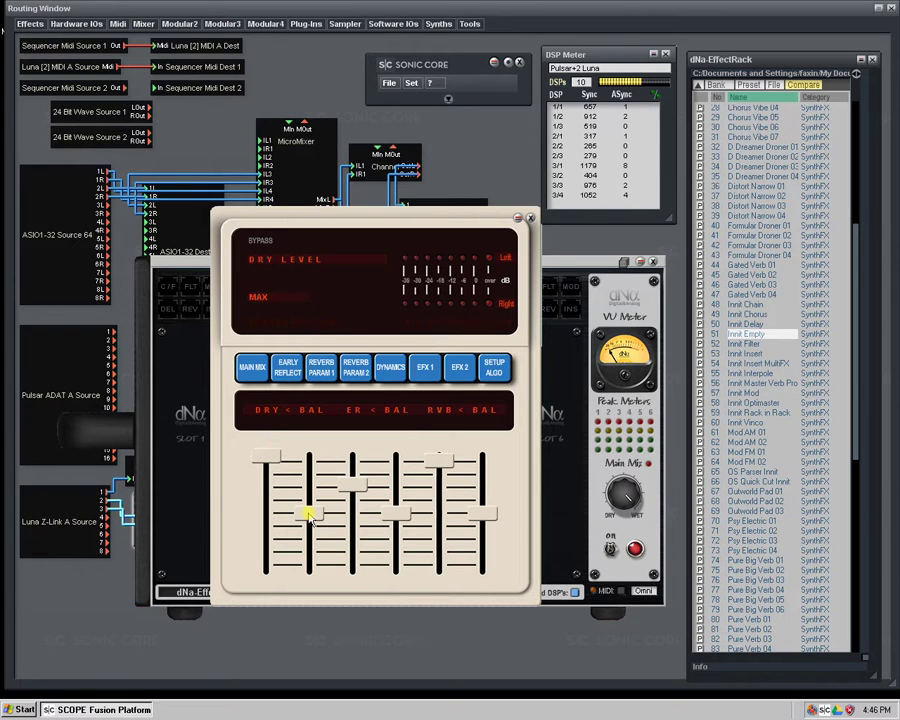
{"action": "mouse_move", "coordinate": [352, 488]}
{"action": "left_mouse_down"}
{"action": "mouse_move", "coordinate": [321, 456]}
{"action": "mouse_move", "coordinate": [257, 275]}
{"action": "mouse_move", "coordinate": [257, 291]}
{"action": "mouse_move", "coordinate": [355, 462]}
{"action": "mouse_move", "coordinate": [356, 482]}
{"action": "left_mouse_up"}
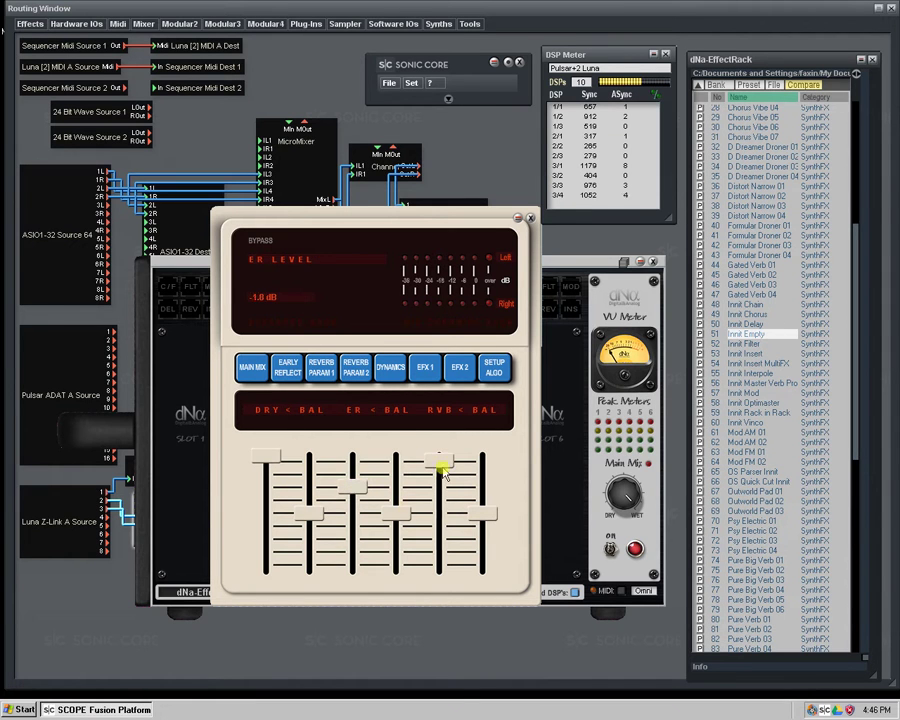
{"action": "mouse_move", "coordinate": [443, 465]}
{"action": "left_mouse_down"}
{"action": "mouse_move", "coordinate": [449, 518]}
{"action": "mouse_move", "coordinate": [449, 444]}
{"action": "left_mouse_up"}
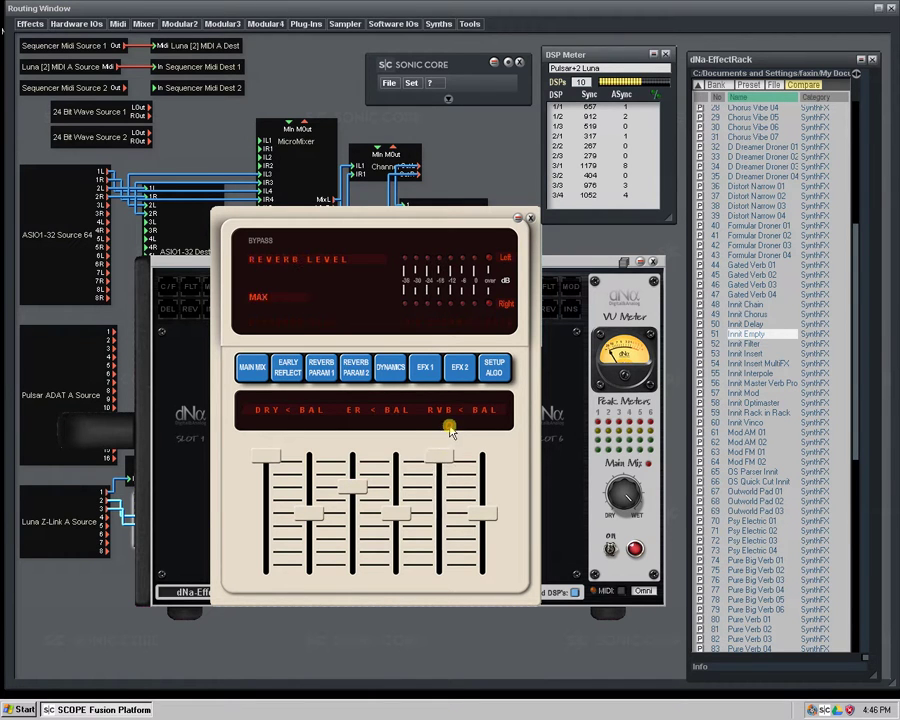
- Set the reverb's HF damping to 2.8 kHz among the Reverb Param 2 settings
{"action": "left_click", "coordinate": [320, 372]}
{"action": "left_click", "coordinate": [356, 370]}
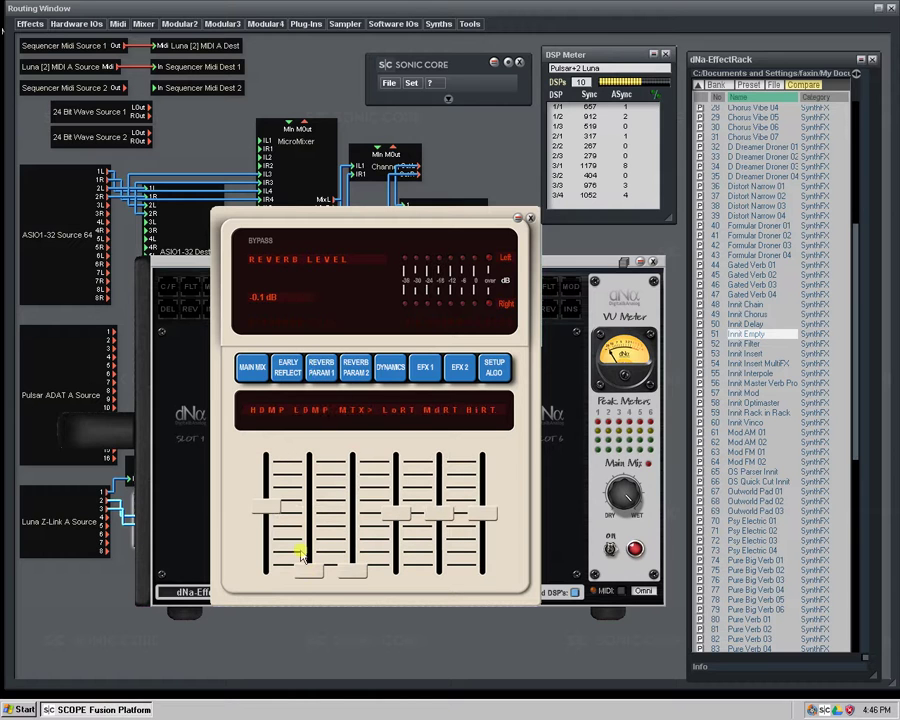
{"action": "mouse_move", "coordinate": [268, 503]}
{"action": "left_mouse_down"}
{"action": "mouse_move", "coordinate": [275, 484]}
{"action": "mouse_move", "coordinate": [283, 503]}
{"action": "left_mouse_up"}
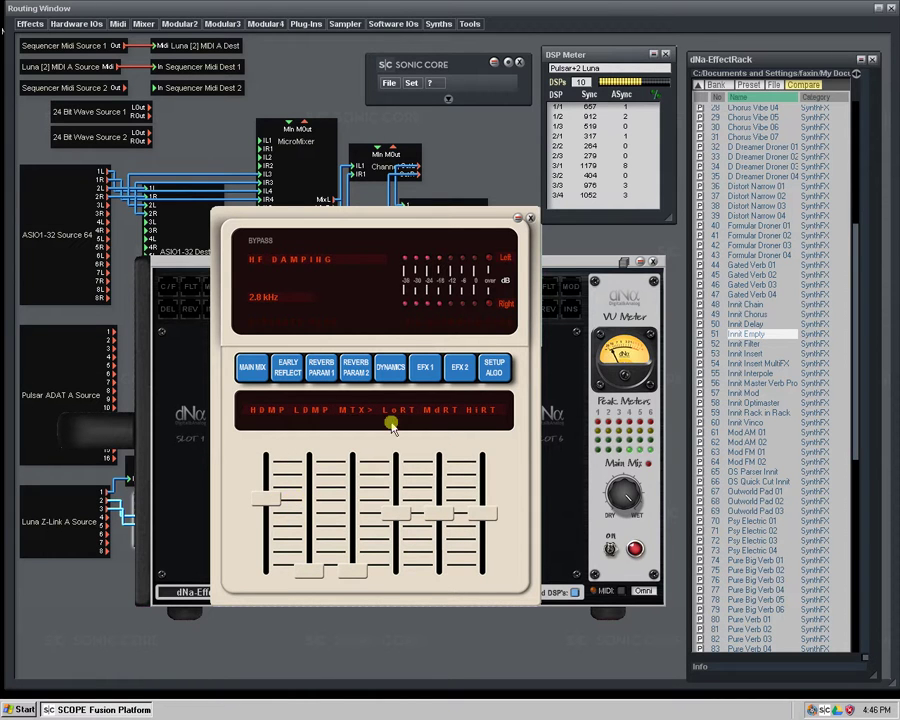
- Close the reverb window and unload the Reverb from slot 4, and briefly load and remove a Modulate in slot 5
{"action": "left_click", "coordinate": [529, 218]}
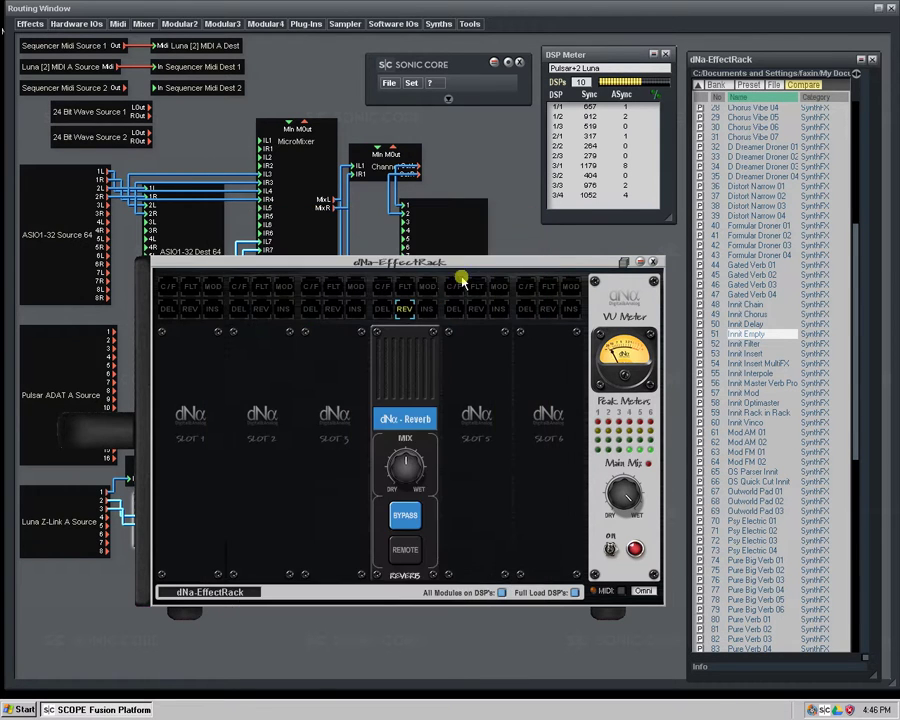
{"action": "left_click", "coordinate": [406, 310]}
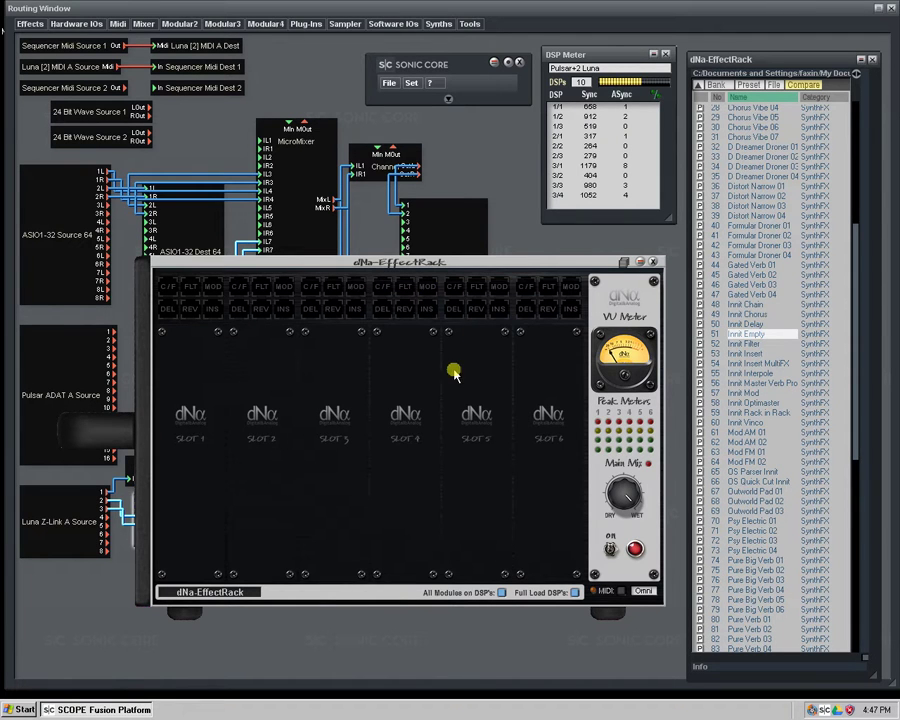
{"action": "left_click", "coordinate": [501, 288]}
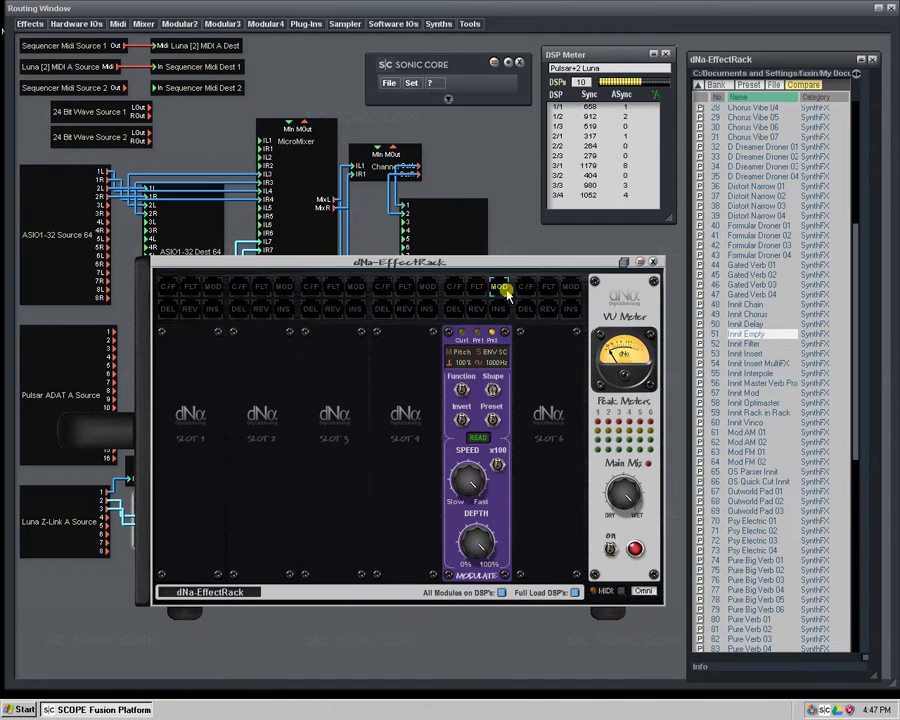
{"action": "left_click", "coordinate": [501, 288]}
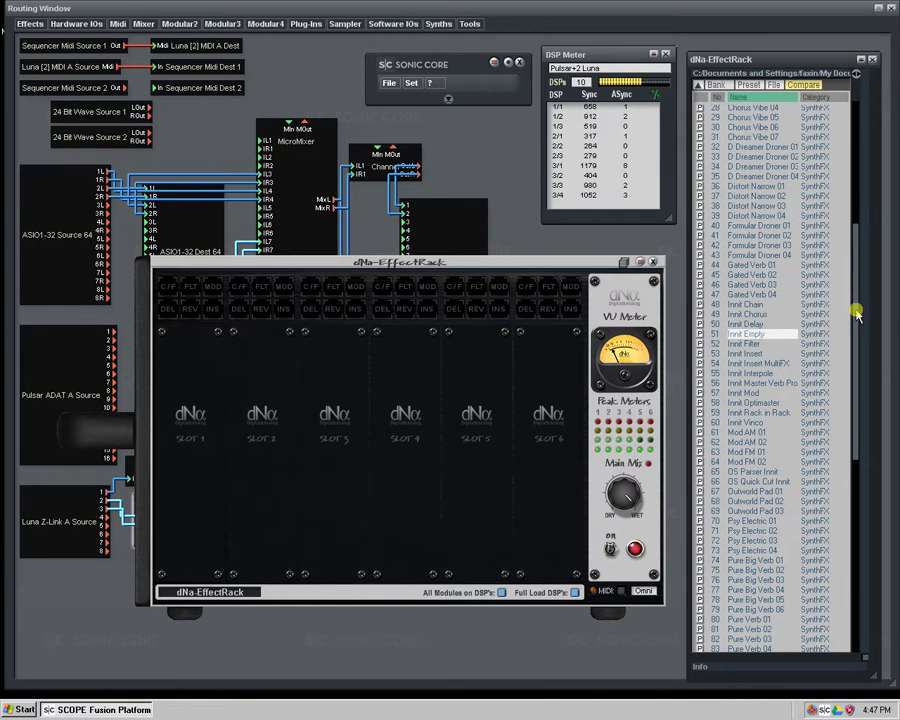
- Load the rack presets Alien Landscape 03, Stabbed 01 and Pure Big Verb 02 one after another
{"action": "left_click_drag", "start_coordinate": [858, 311], "coordinate": [846, 185]}
{"action": "left_click", "coordinate": [775, 180]}
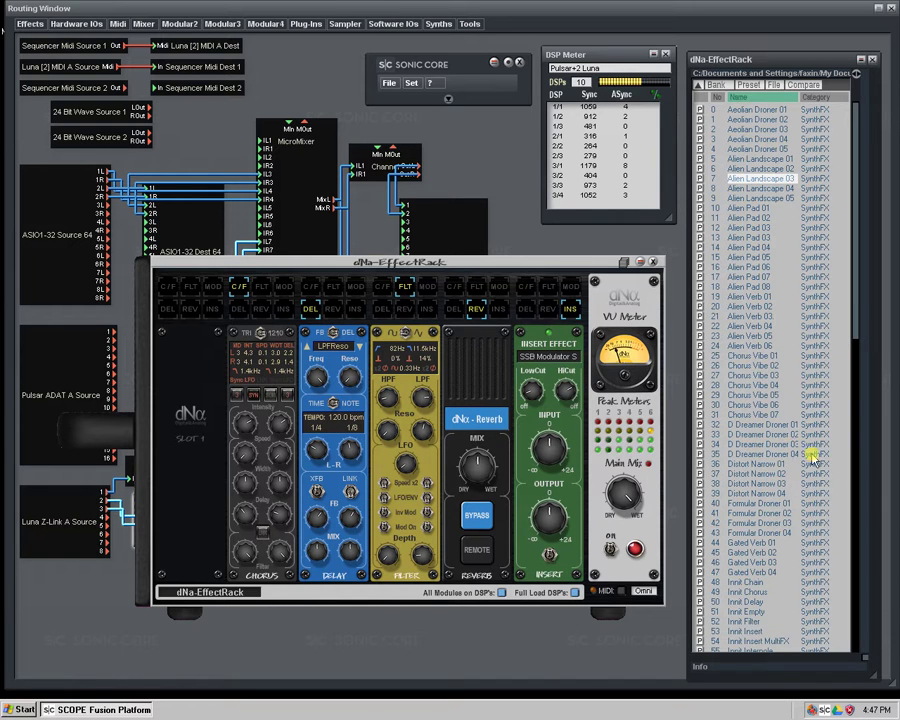
{"action": "left_click_drag", "start_coordinate": [861, 300], "coordinate": [845, 567]}
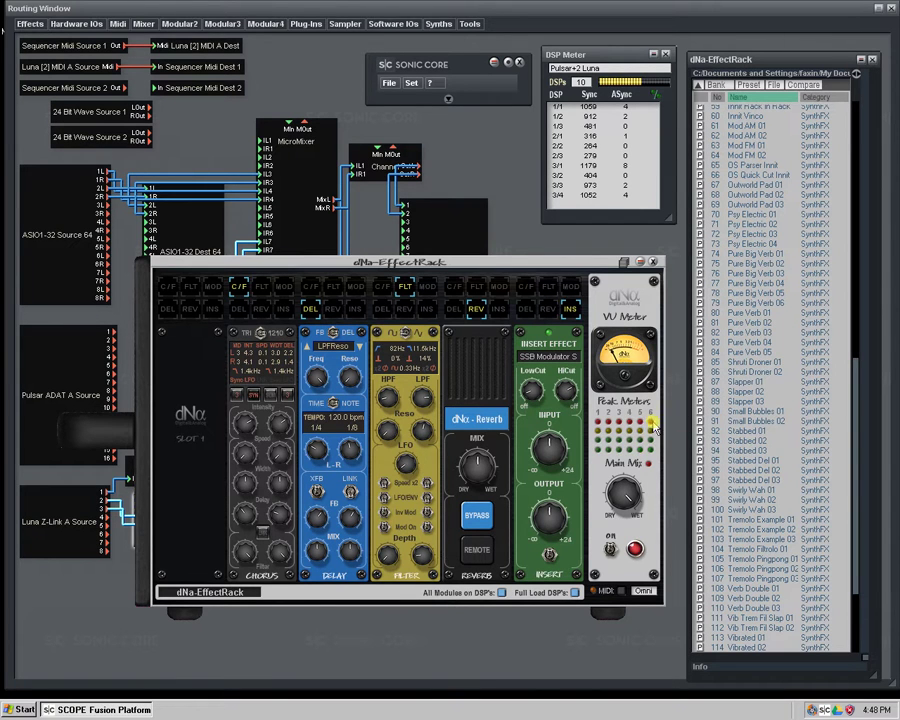
{"action": "left_click", "coordinate": [743, 434]}
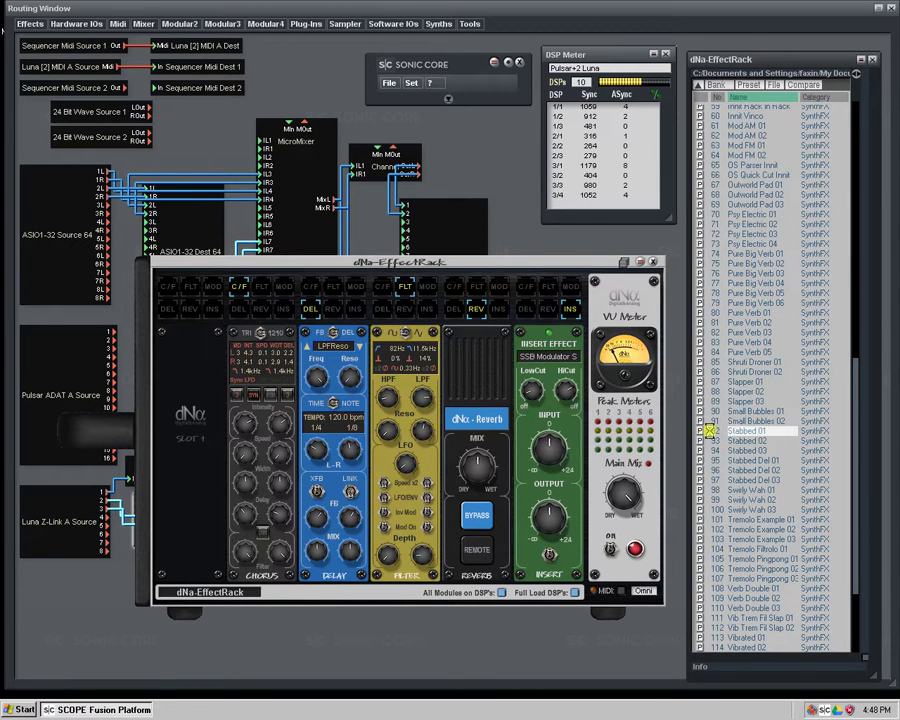
{"action": "left_click", "coordinate": [709, 431]}
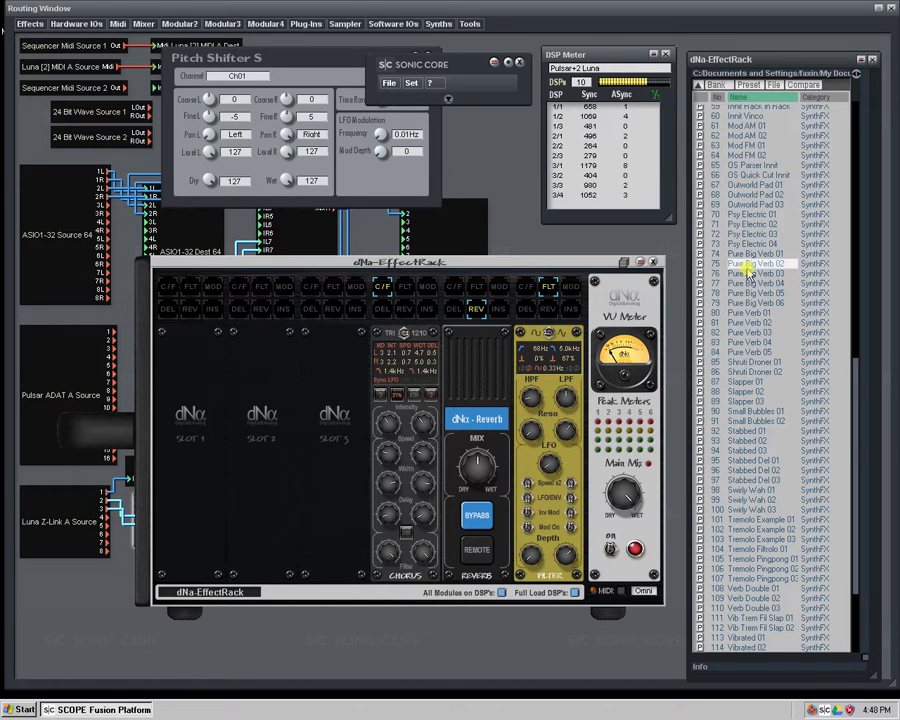
- Load the rack preset Psy Electric 02 and then Outworld Pad 03
{"action": "left_click", "coordinate": [745, 224]}
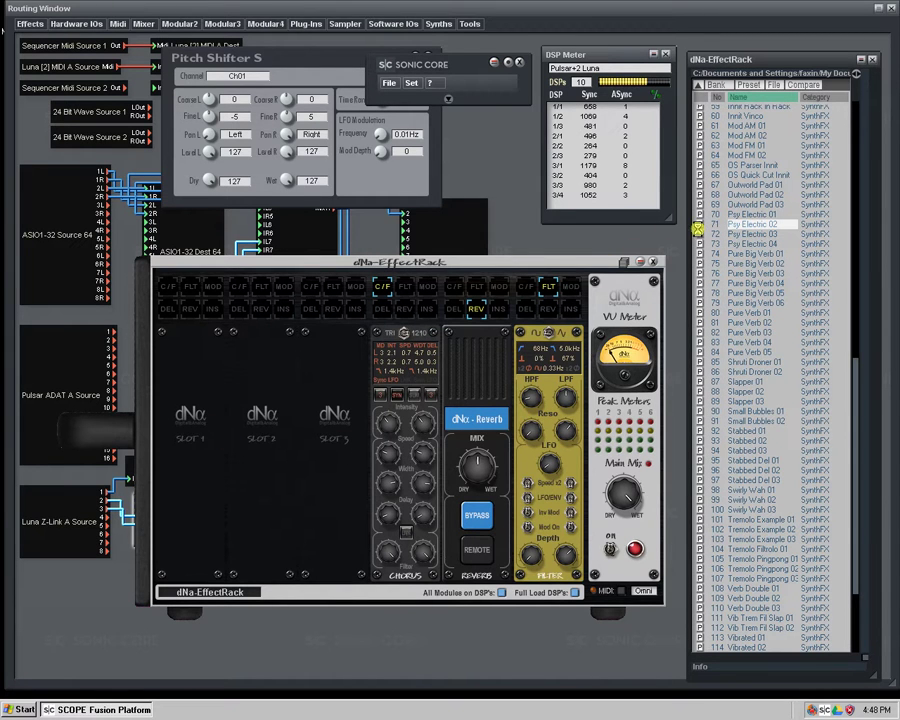
{"action": "left_click", "coordinate": [540, 450]}
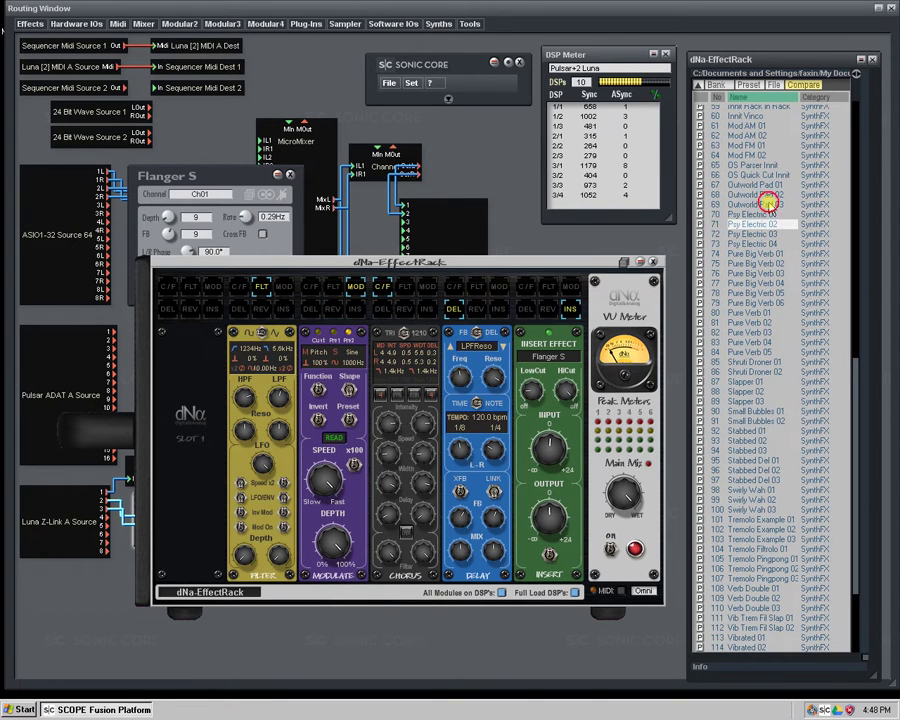
{"action": "left_click", "coordinate": [769, 204]}
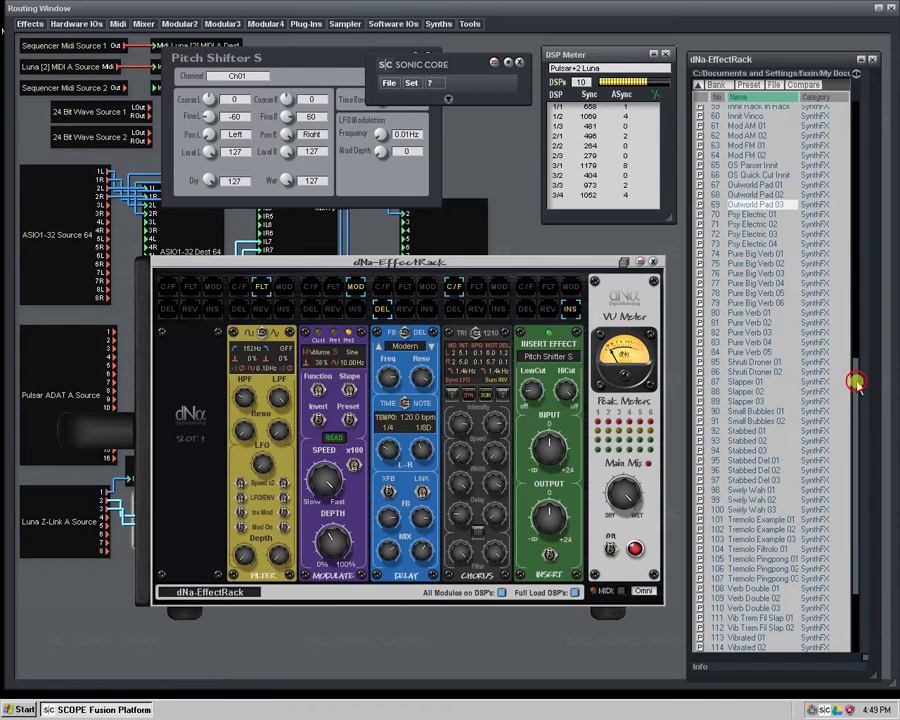
- Leave the current preset bank, look into the dNa-EffectRack bank, and return to the list of banks
{"action": "left_click_drag", "start_coordinate": [853, 380], "coordinate": [801, 128]}
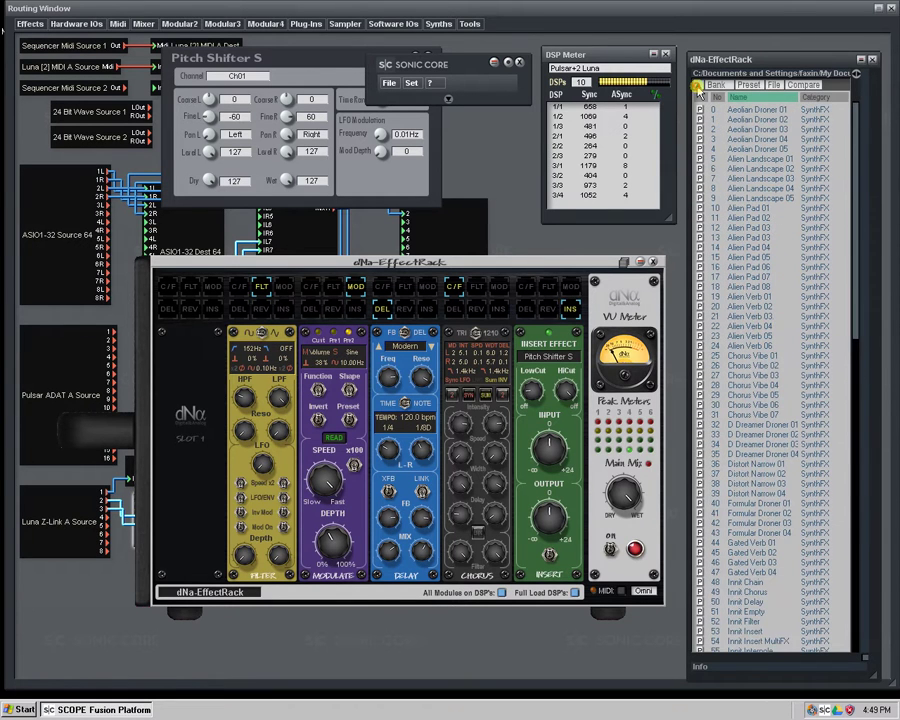
{"action": "left_click", "coordinate": [701, 97]}
{"action": "double_click", "coordinate": [705, 111]}
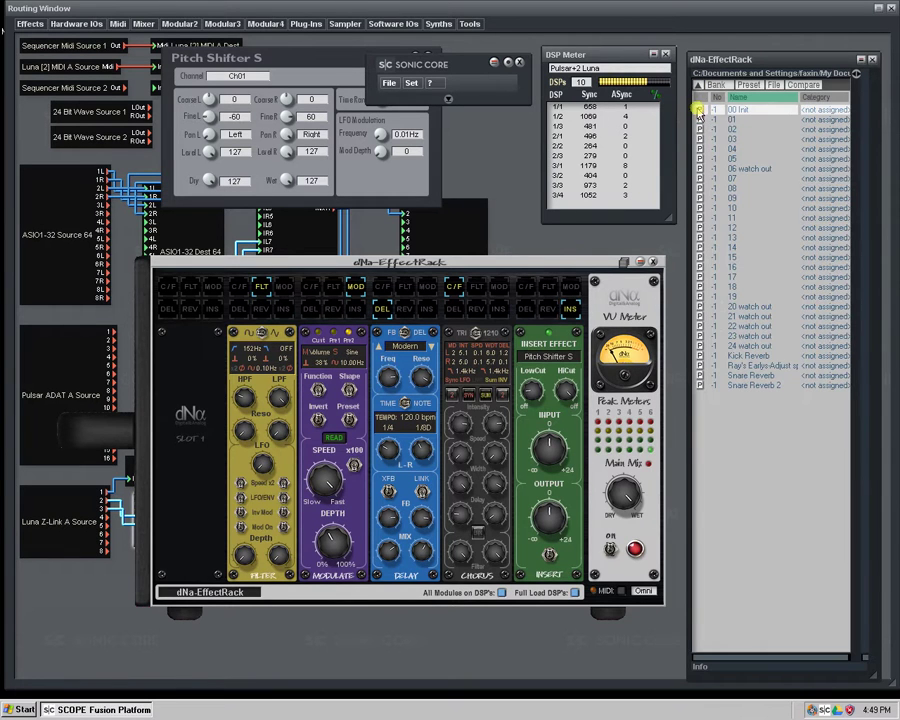
{"action": "left_click", "coordinate": [698, 85]}
{"action": "left_click", "coordinate": [699, 92]}
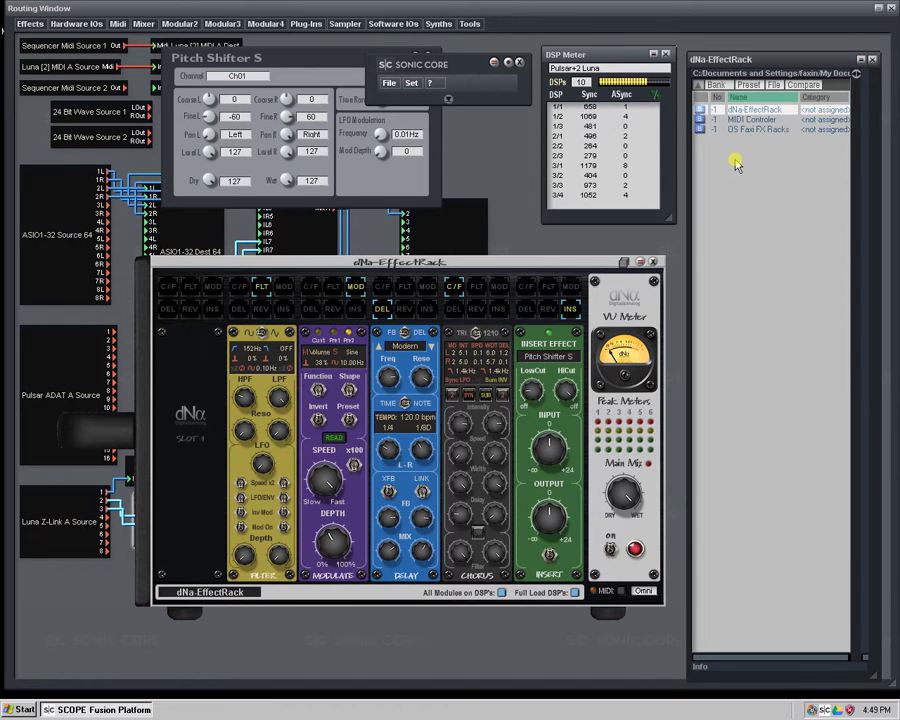
- Look through the OS Faxi FX Racks preset bank, check the dNa-EffectRack bank, and return to the list of banks
{"action": "double_click", "coordinate": [703, 135]}
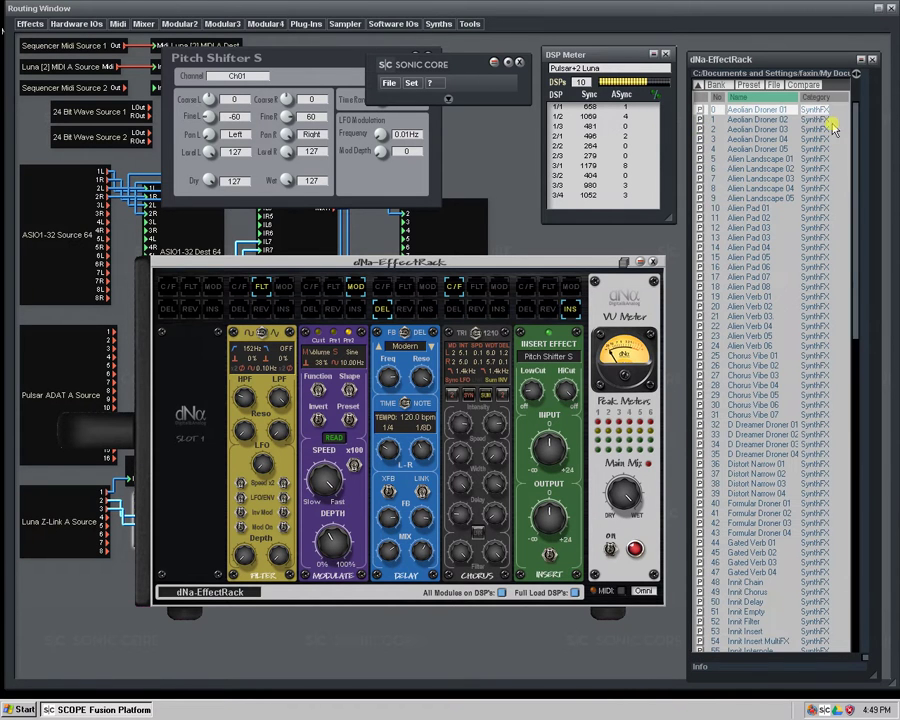
{"action": "left_click_drag", "start_coordinate": [884, 112], "coordinate": [845, 400]}
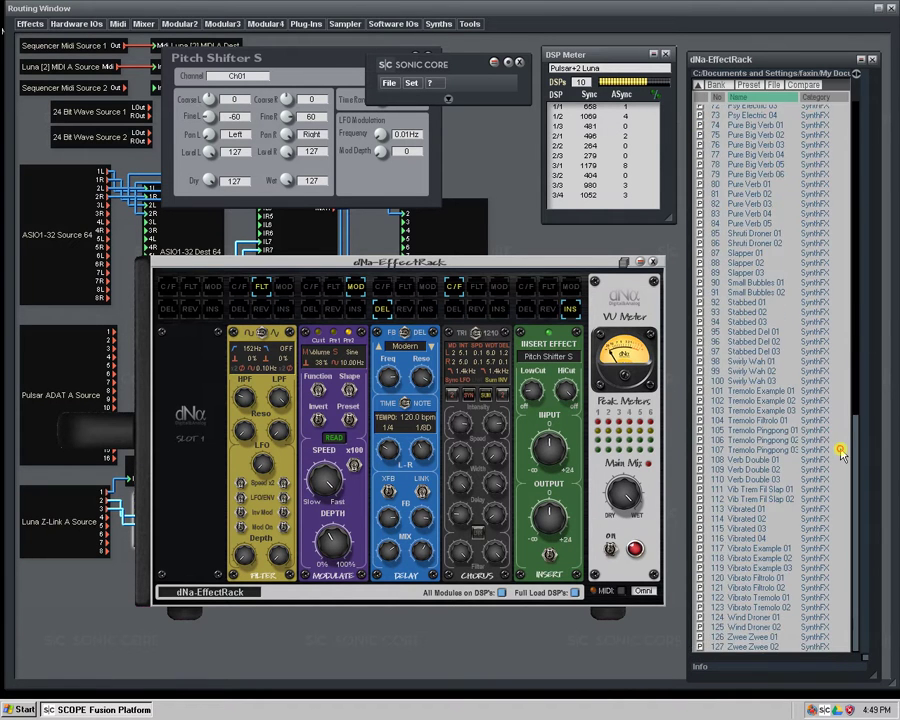
{"action": "left_click_drag", "start_coordinate": [842, 507], "coordinate": [857, 112]}
{"action": "left_click", "coordinate": [701, 90]}
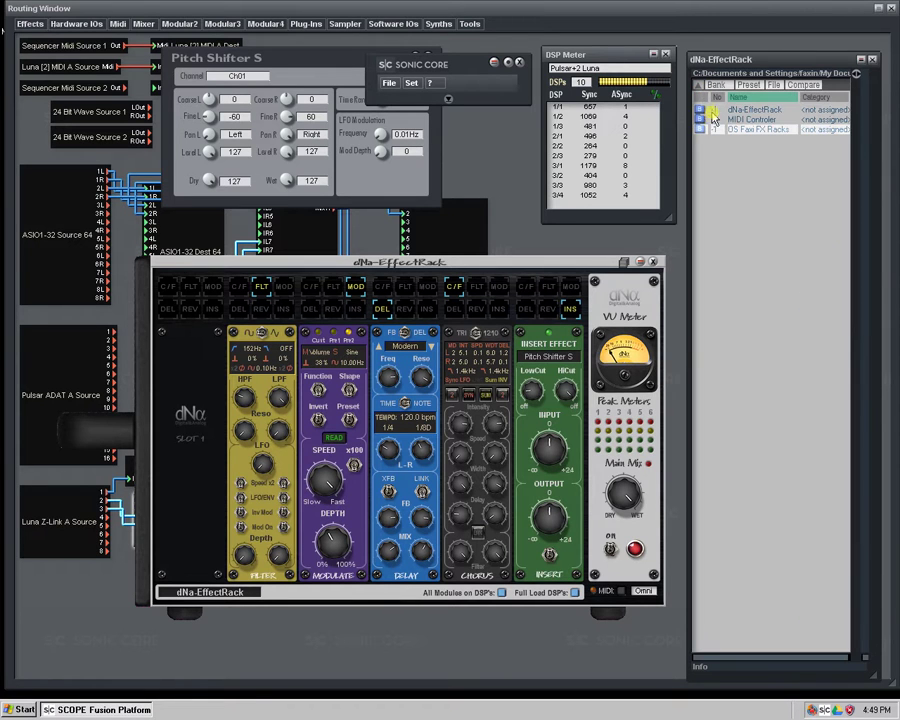
{"action": "double_click", "coordinate": [703, 112]}
{"action": "left_click", "coordinate": [701, 90]}
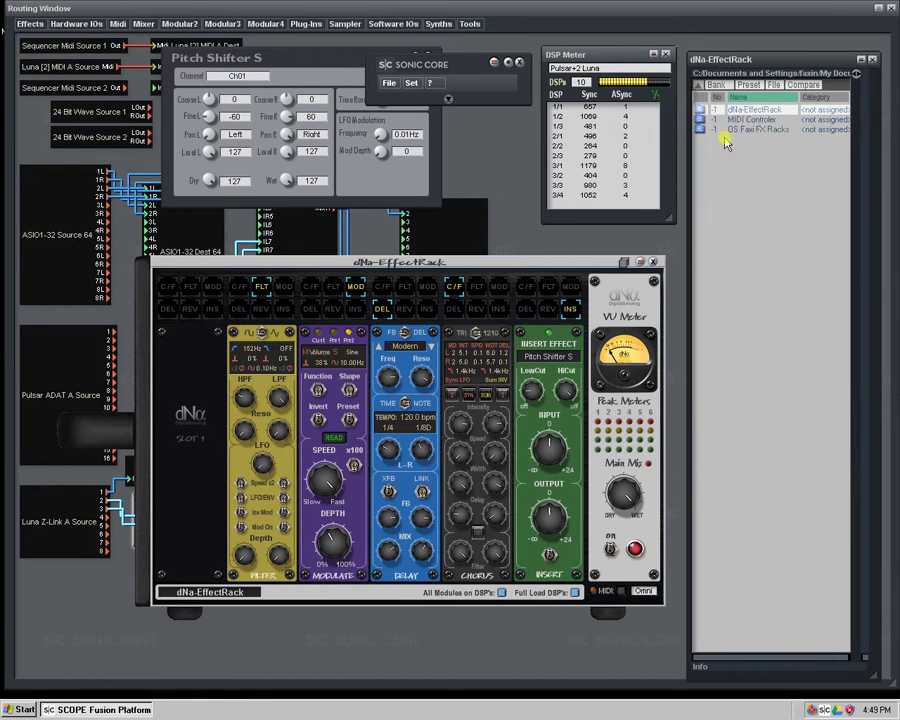
{"action": "left_click_drag", "start_coordinate": [766, 73], "coordinate": [781, 16]}
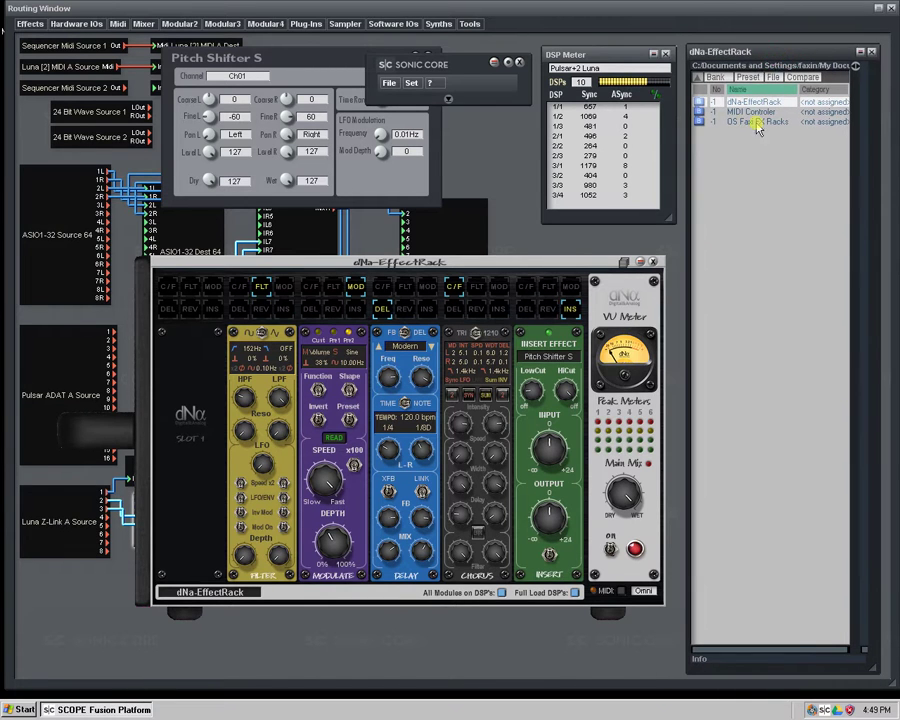
{"action": "left_click", "coordinate": [712, 91]}
- Swap two rack modules so that the Delay sits in slot 3 and the Modulate in slot 4
{"action": "left_click", "coordinate": [380, 305]}
{"action": "left_click", "coordinate": [433, 290]}
{"action": "left_click", "coordinate": [354, 290]}
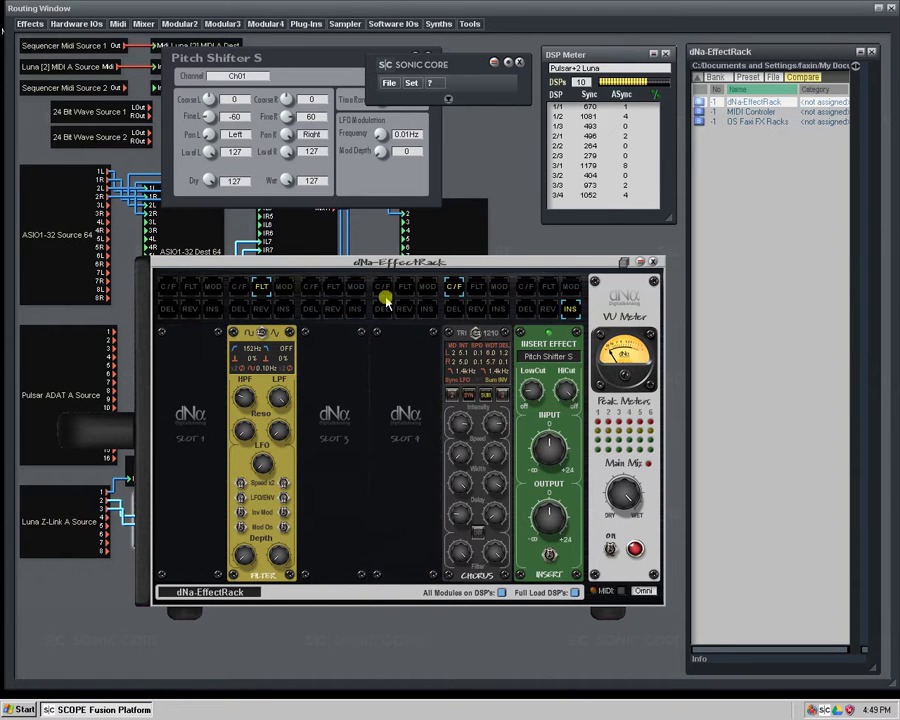
{"action": "left_click", "coordinate": [427, 288]}
{"action": "left_click", "coordinate": [306, 307]}
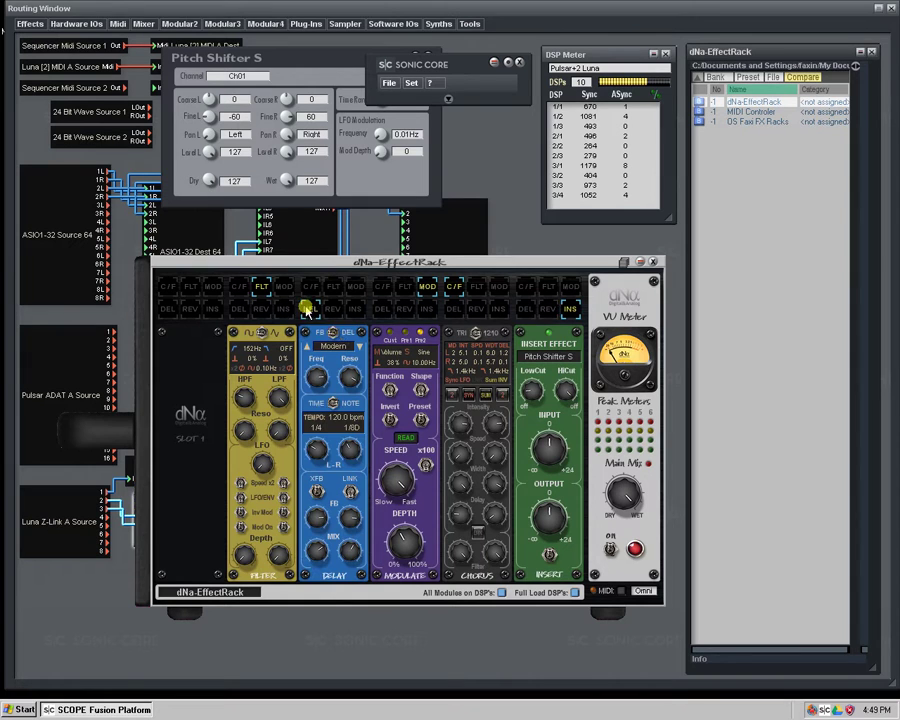
{"action": "left_click", "coordinate": [430, 288]}
{"action": "left_click", "coordinate": [427, 288]}
- Move the Chorus from slot 5 to slot 1, and replace it there with the Insert from slot 6
{"action": "left_click", "coordinate": [456, 287]}
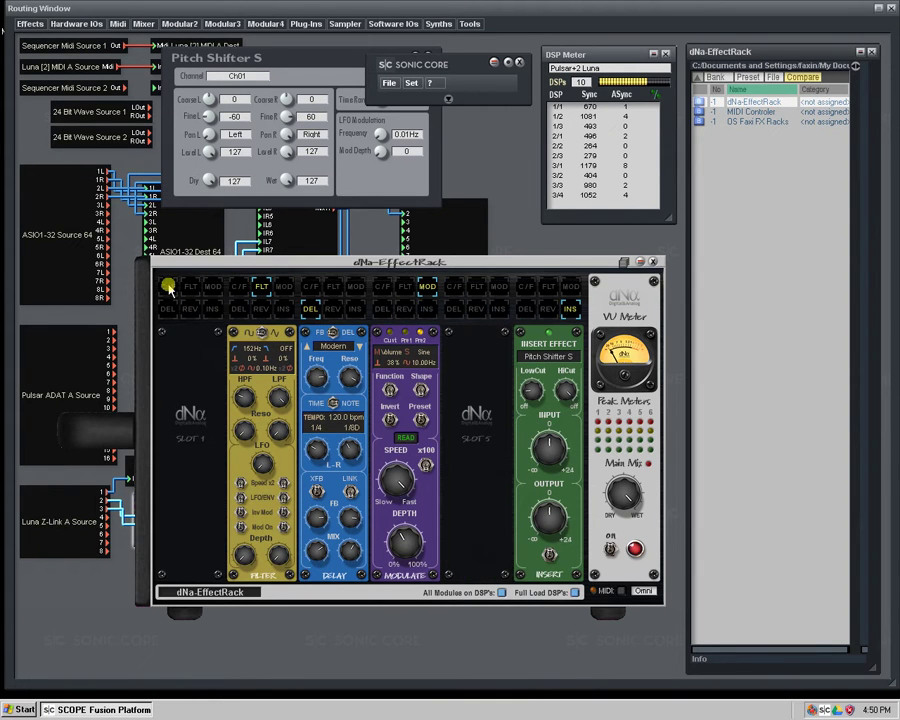
{"action": "left_click", "coordinate": [168, 287]}
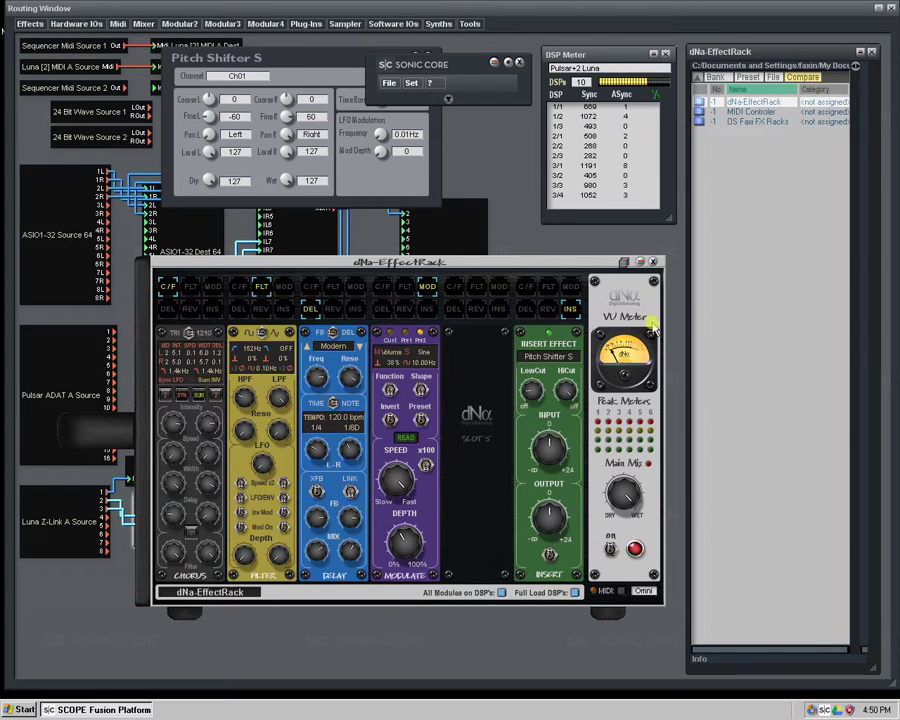
{"action": "left_click", "coordinate": [570, 311]}
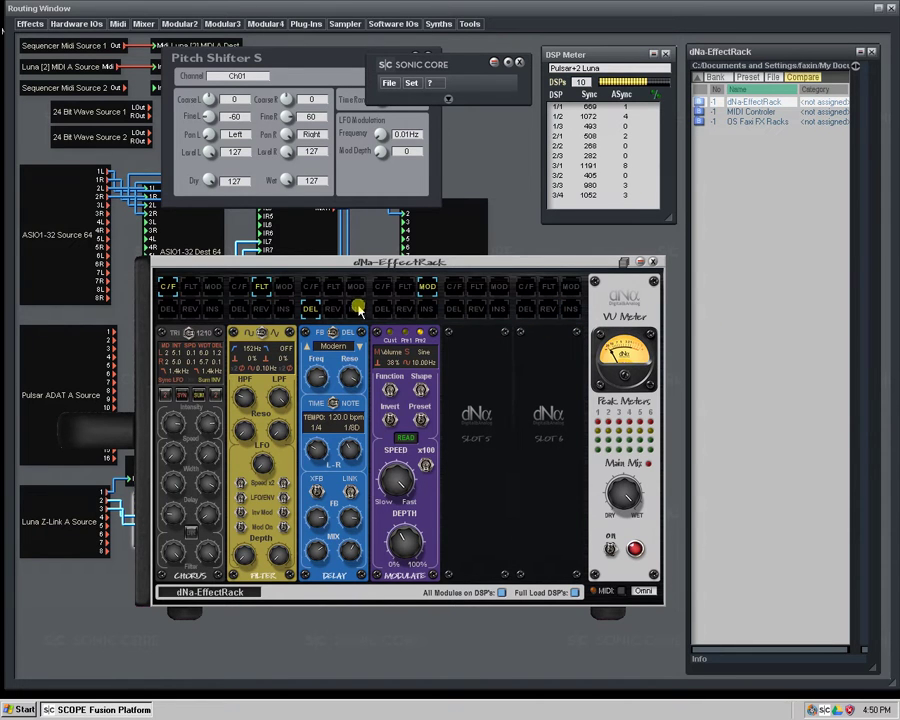
{"action": "left_click", "coordinate": [214, 310]}
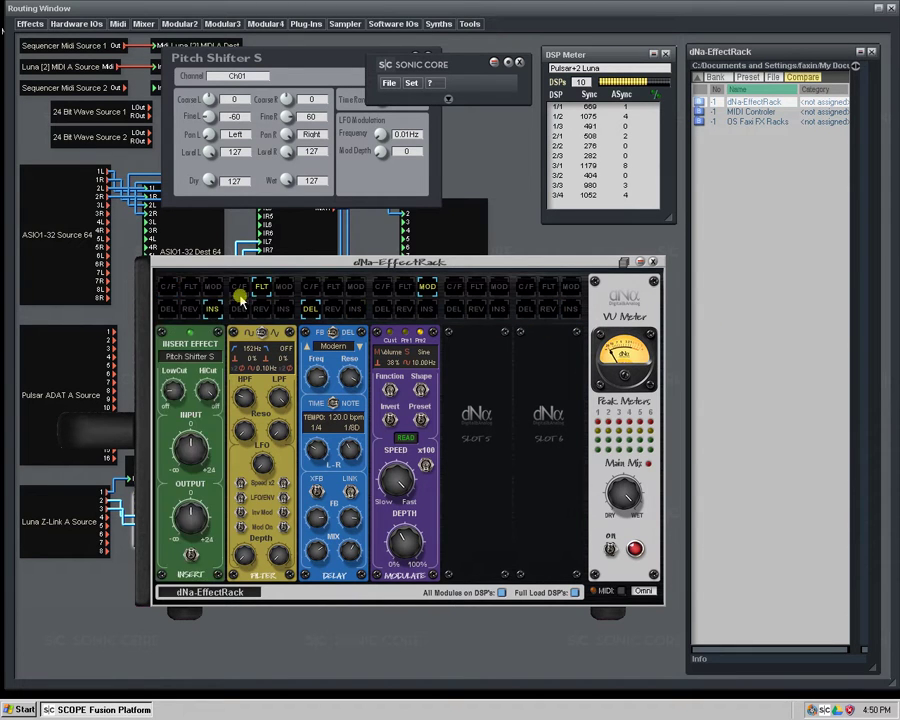
- Rearrange the rack to have a Reverb in slot 5, a Modulate in slot 6 and nothing in slots 2 to 4
{"action": "left_click", "coordinate": [476, 310]}
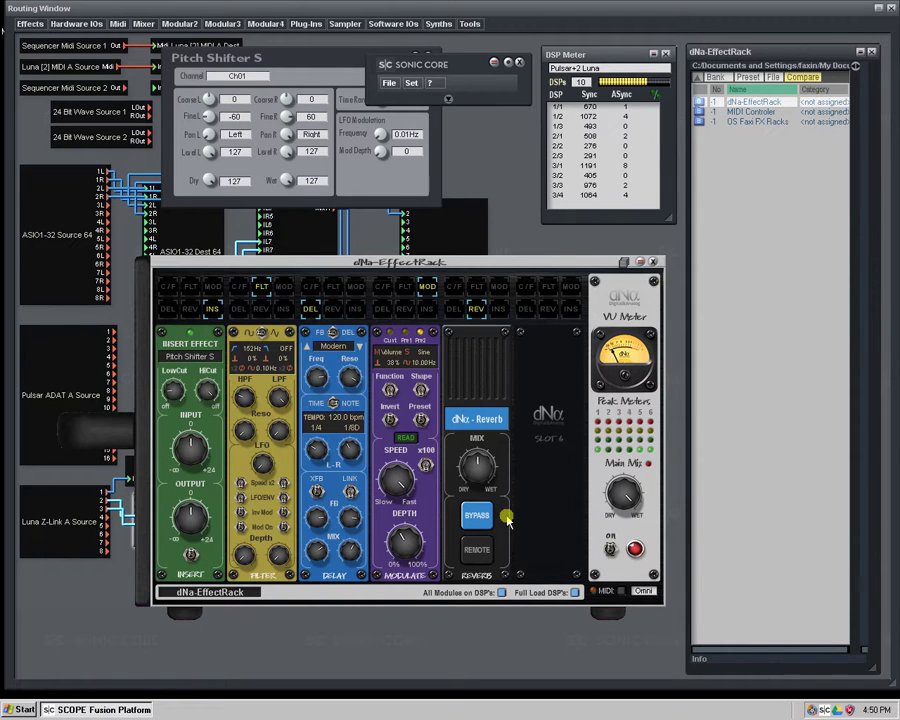
{"action": "left_click", "coordinate": [427, 286]}
{"action": "left_click", "coordinate": [306, 308]}
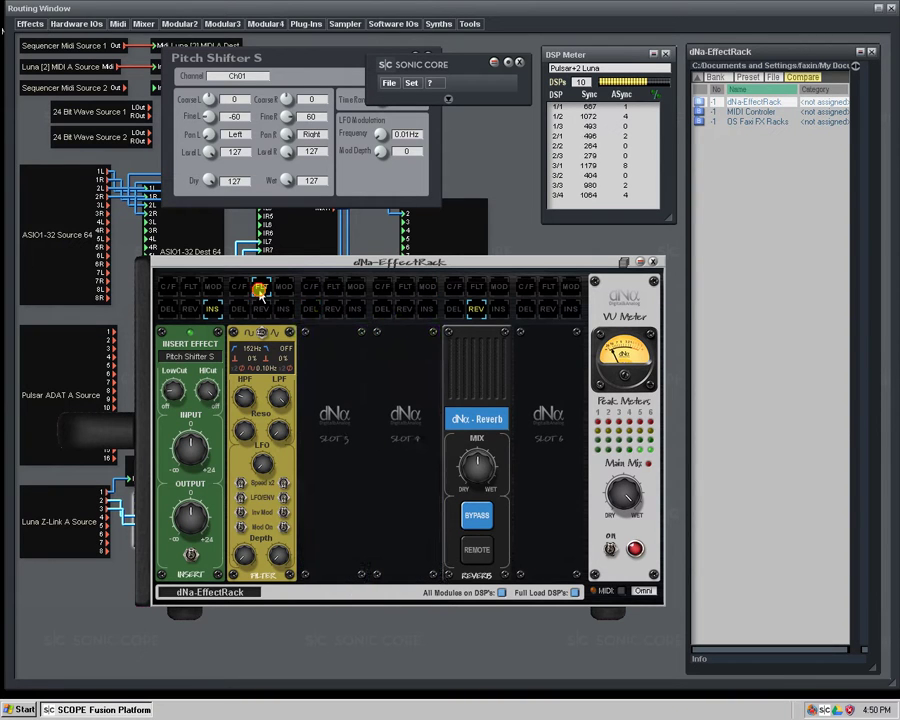
{"action": "left_click", "coordinate": [252, 306]}
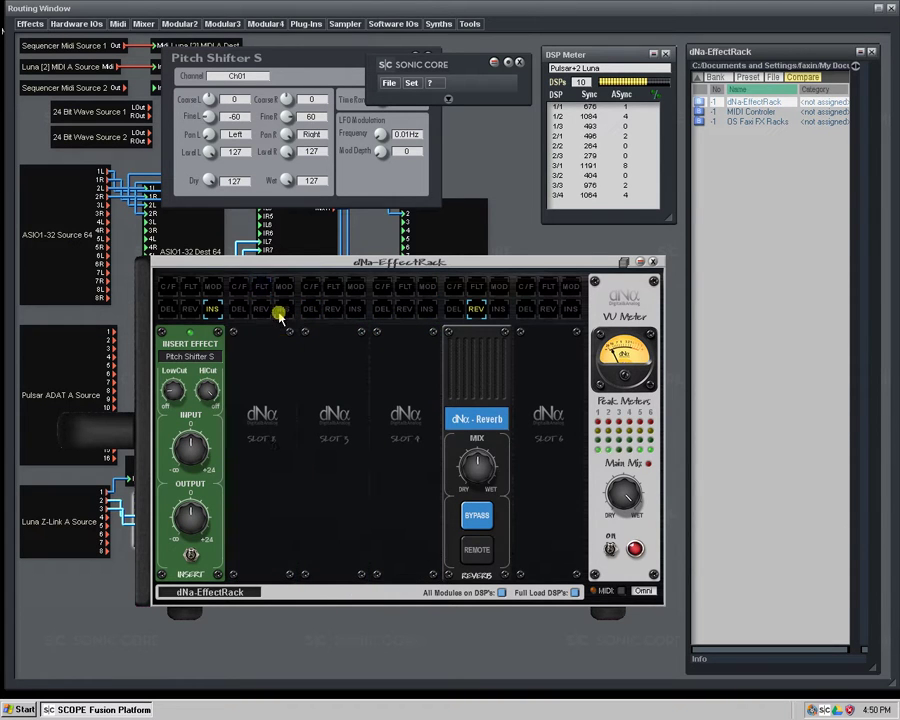
{"action": "left_click", "coordinate": [572, 287]}
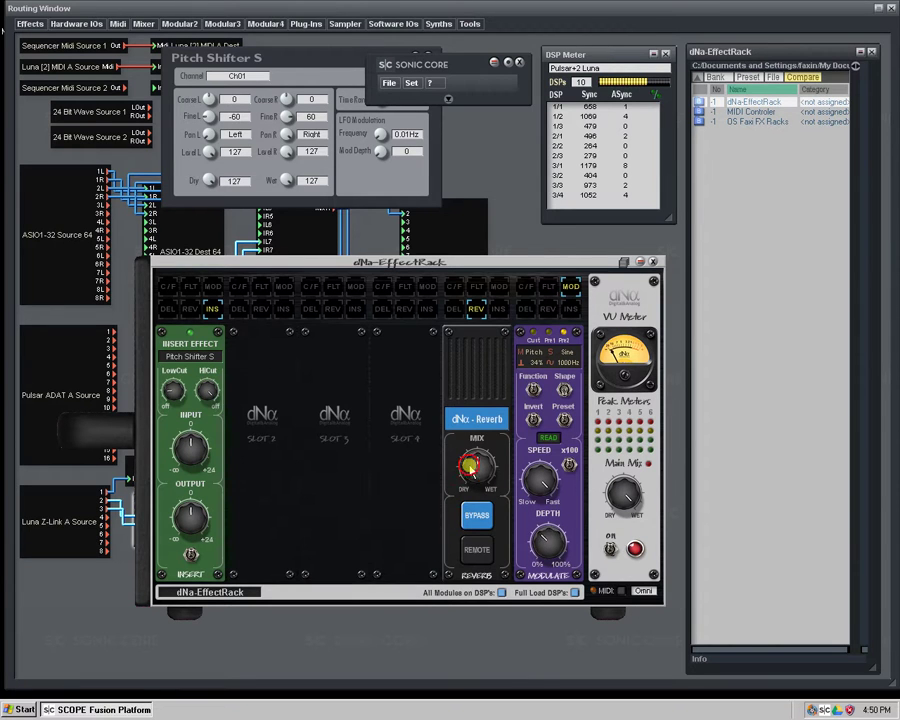
- Bypass the Reverb in slot 5, and briefly open and close its remote window
{"action": "left_click", "coordinate": [477, 518]}
{"action": "left_click", "coordinate": [476, 545]}
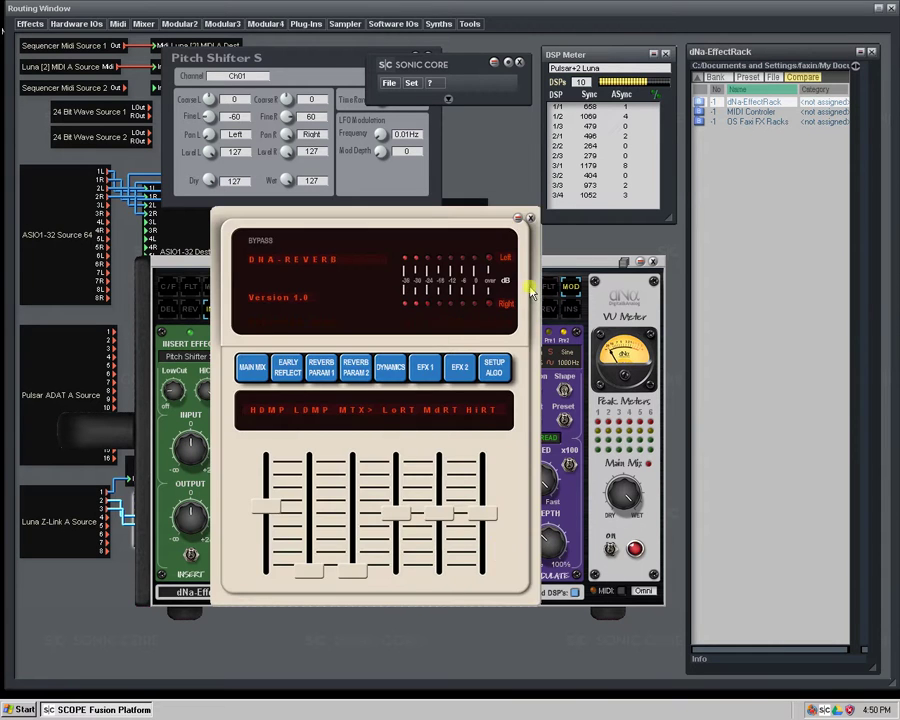
{"action": "left_click", "coordinate": [525, 219]}
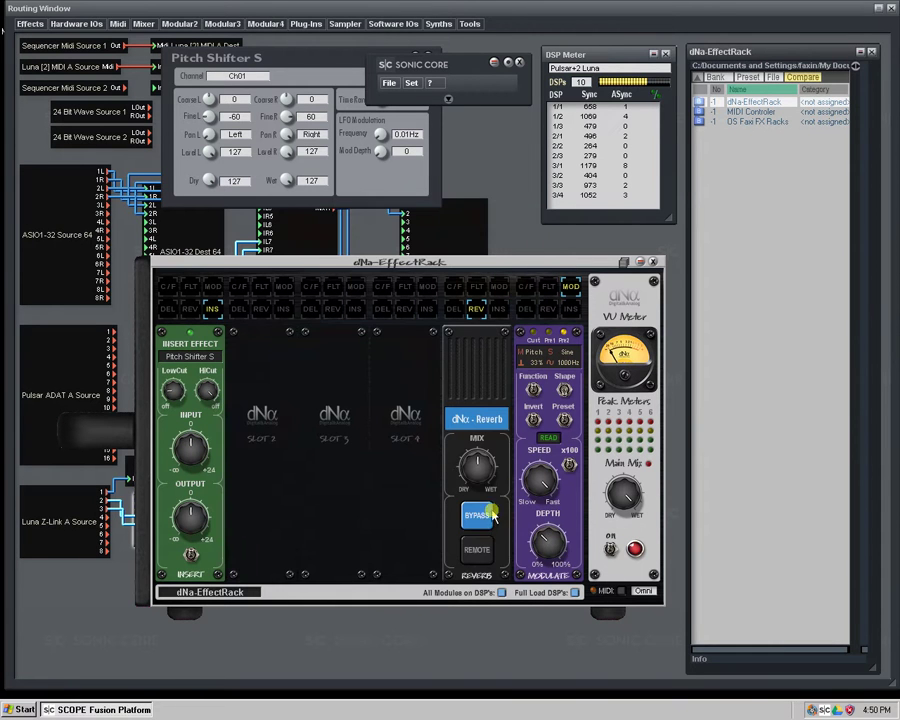
- Bring up the MIDI control assignment for the Modulate's Depth knob in slot 6 and close it without assigning anything
{"action": "right_click", "coordinate": [548, 541]}
{"action": "left_click_drag", "start_coordinate": [600, 457], "coordinate": [423, 412]}
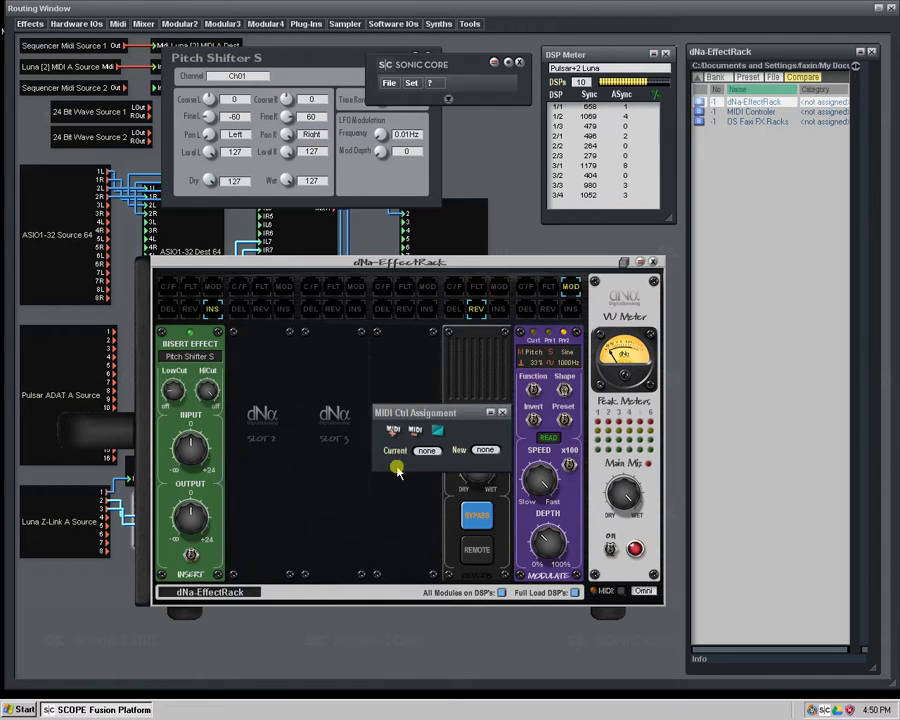
{"action": "left_click", "coordinate": [502, 412]}
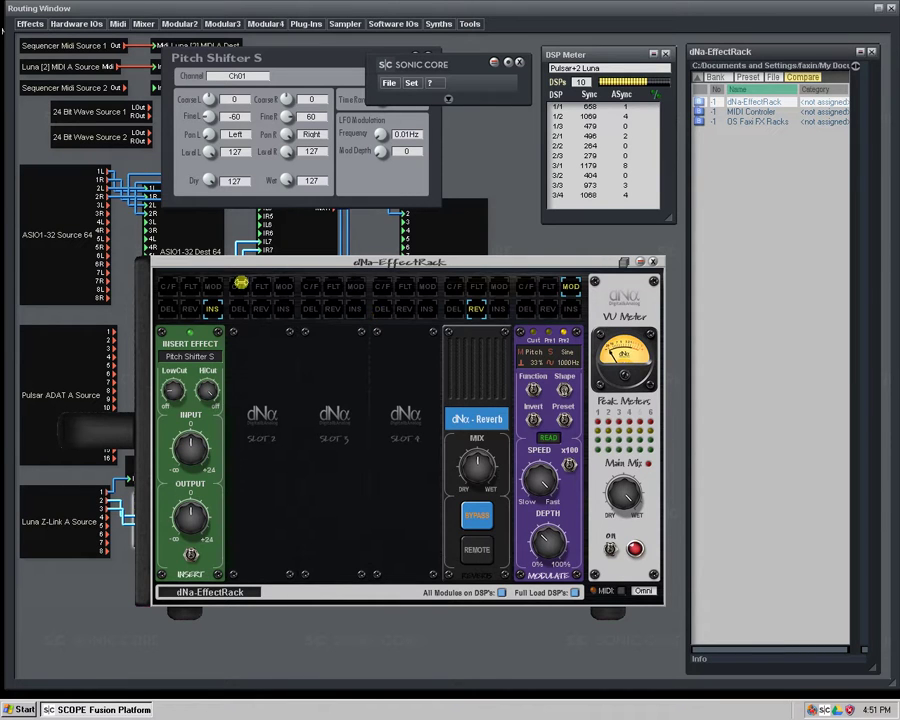
- Load a Chorus in slot 2, and switch it to the TRI version and back to the 1210 version
{"action": "left_click", "coordinate": [240, 285]}
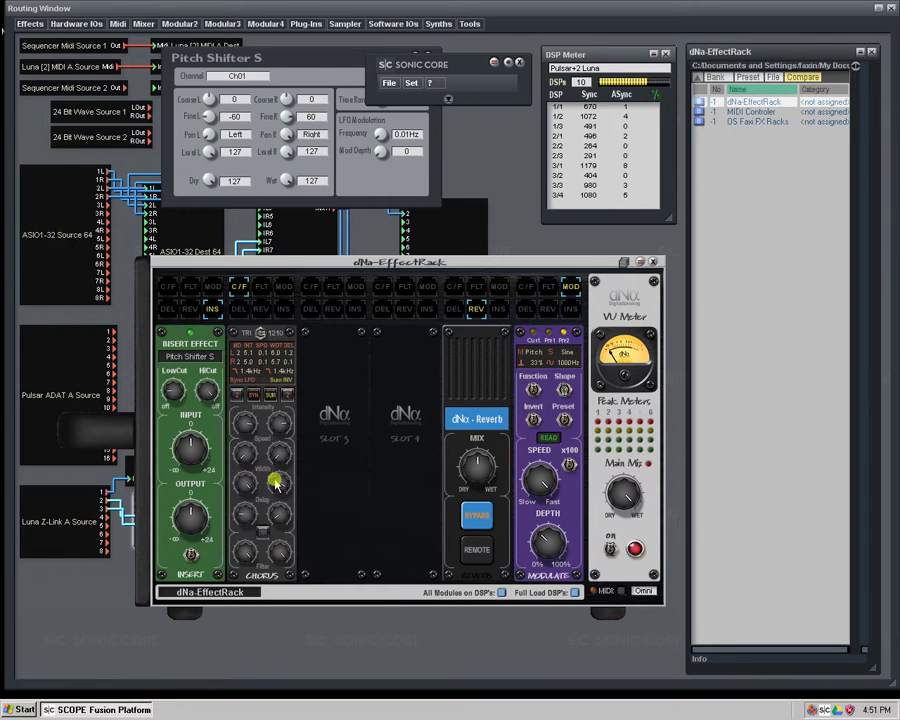
{"action": "left_click", "coordinate": [262, 334]}
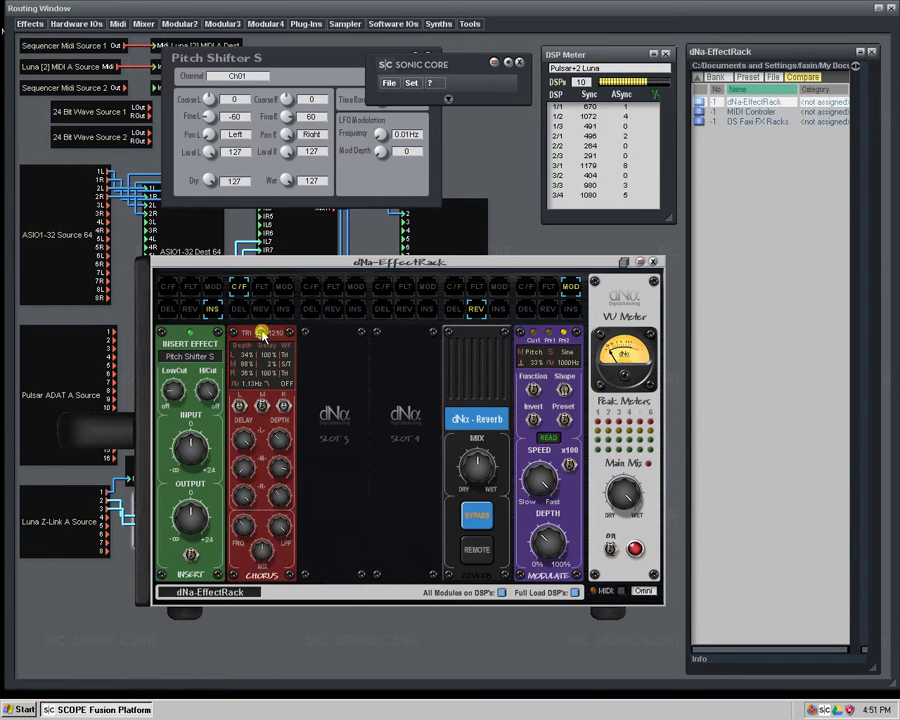
{"action": "left_click", "coordinate": [257, 336]}
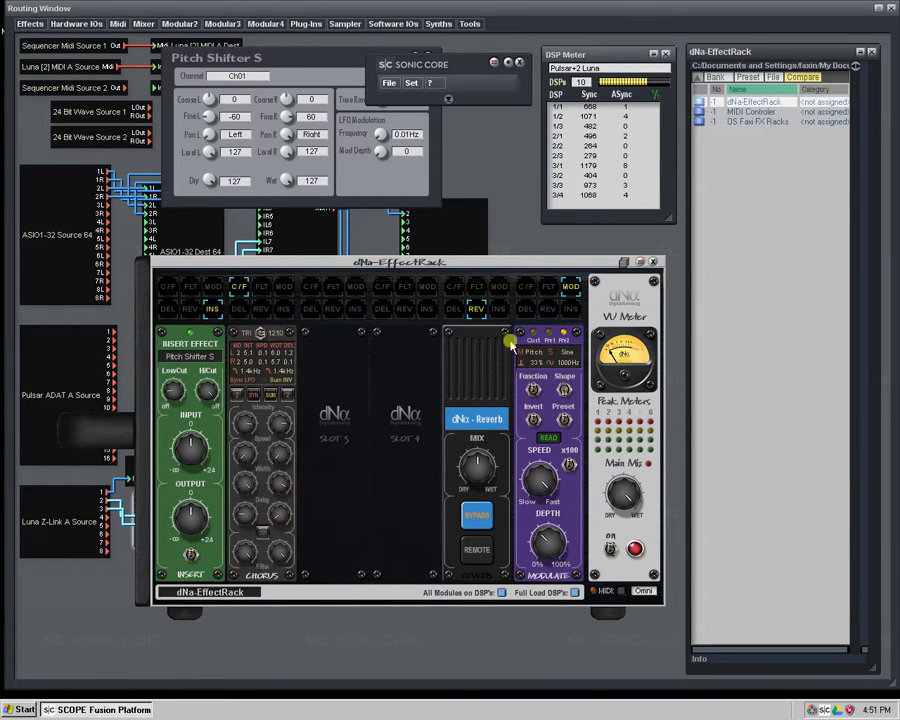
{"action": "left_click", "coordinate": [572, 289]}
- Examine the Reverb's parameter pages in its remote window, including Reverb Param 2, Dynamics, EFX 1, EFX 2, Early Reflect and Main Mix, and close it
{"action": "left_click", "coordinate": [475, 552]}
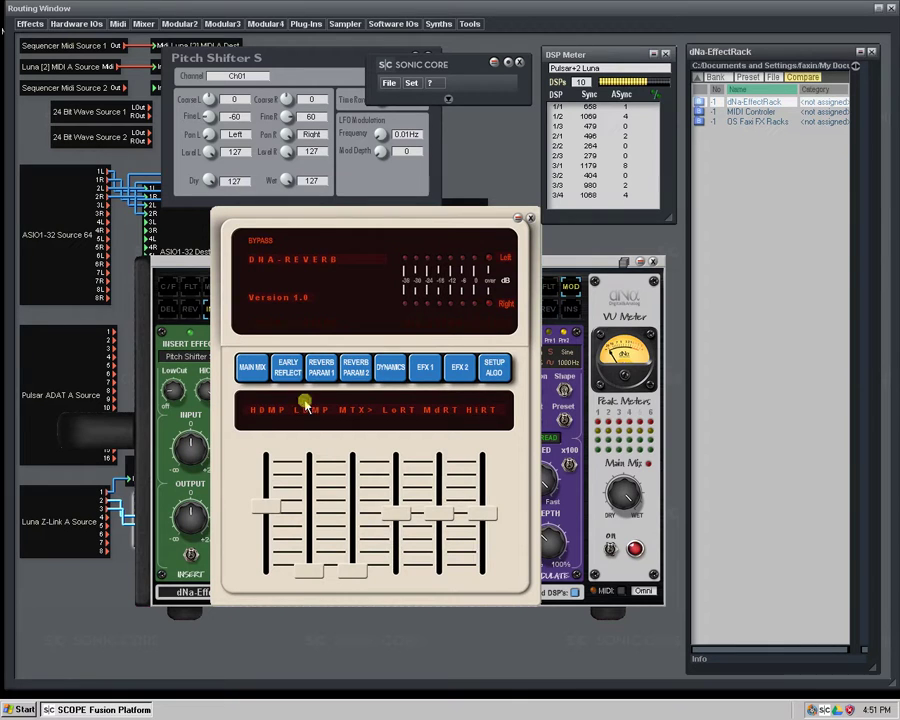
{"action": "left_click", "coordinate": [351, 366]}
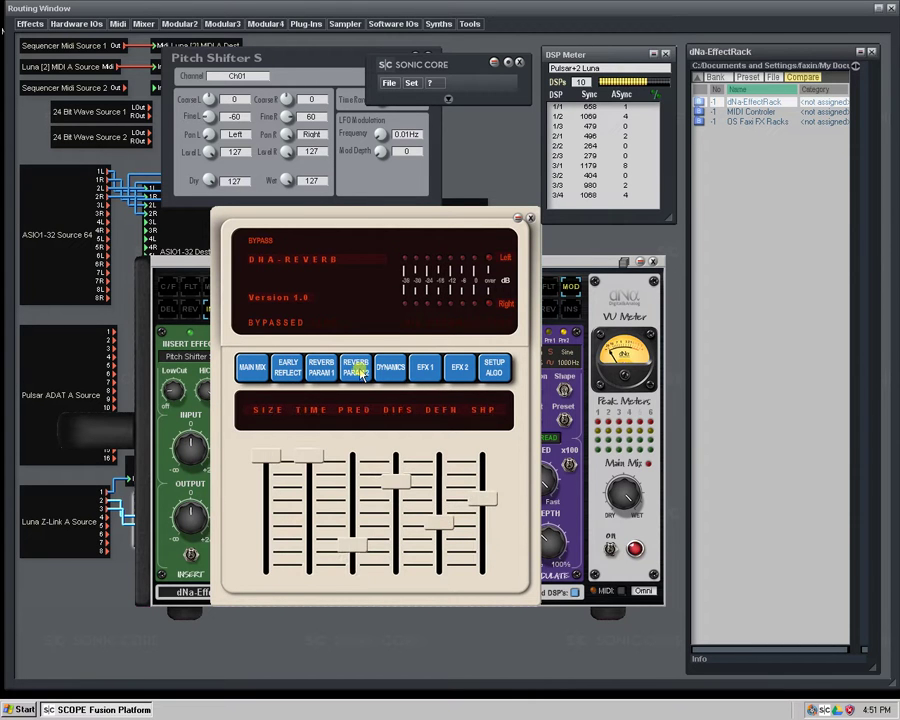
{"action": "left_click", "coordinate": [390, 367]}
{"action": "left_click", "coordinate": [390, 367]}
{"action": "left_click", "coordinate": [436, 371]}
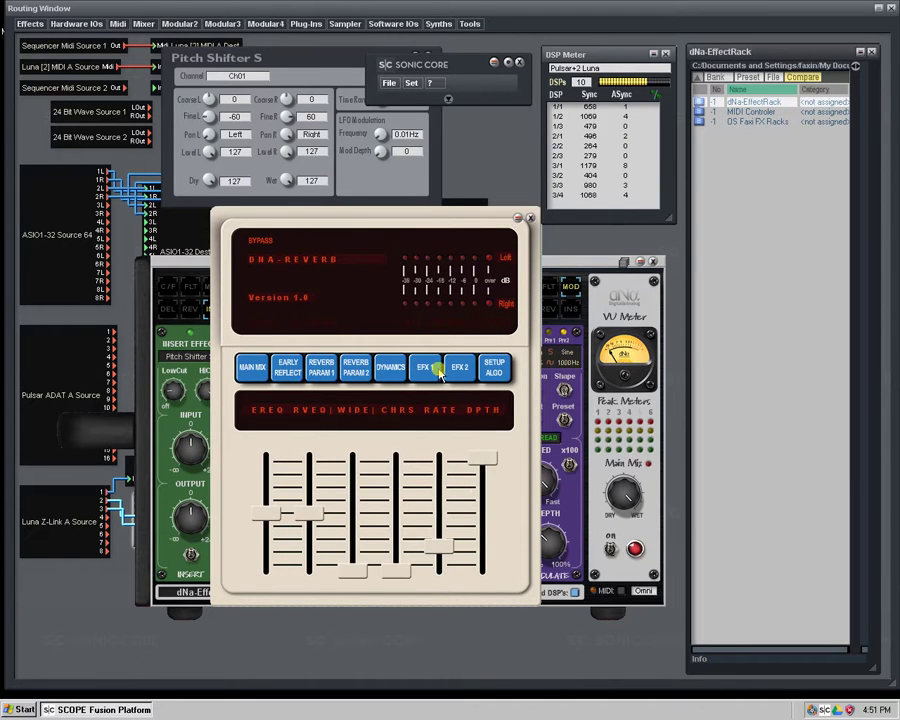
{"action": "left_click", "coordinate": [455, 368]}
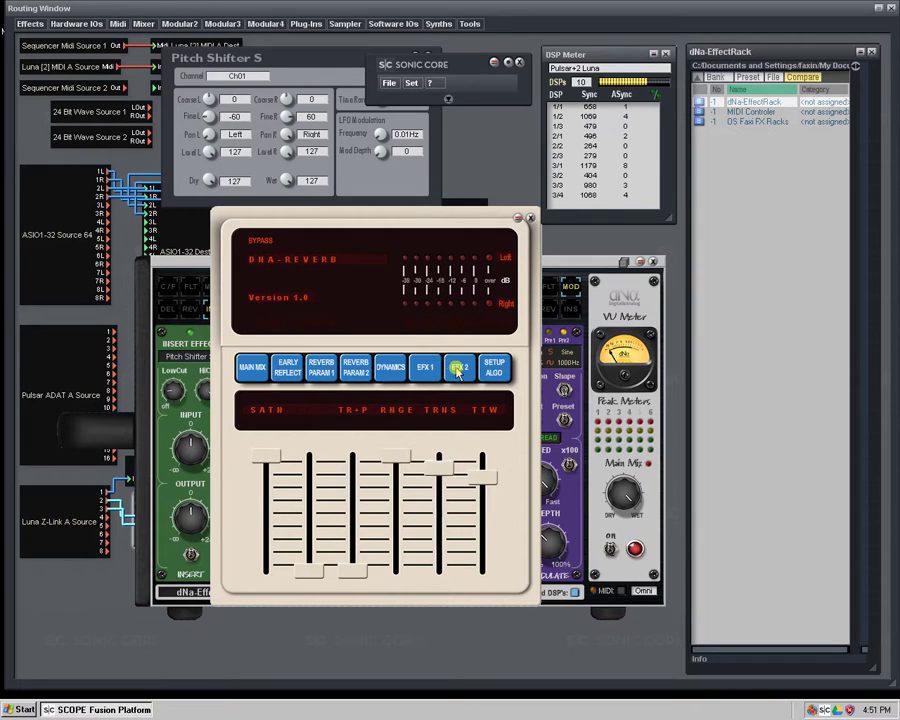
{"action": "left_click", "coordinate": [391, 370]}
{"action": "left_click", "coordinate": [283, 372]}
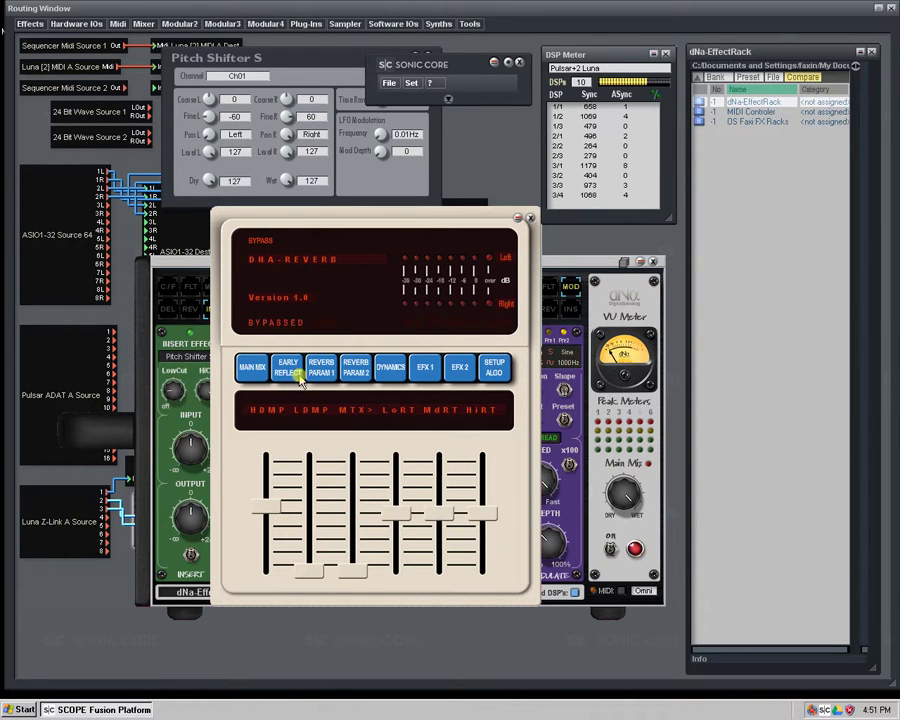
{"action": "left_click", "coordinate": [253, 377]}
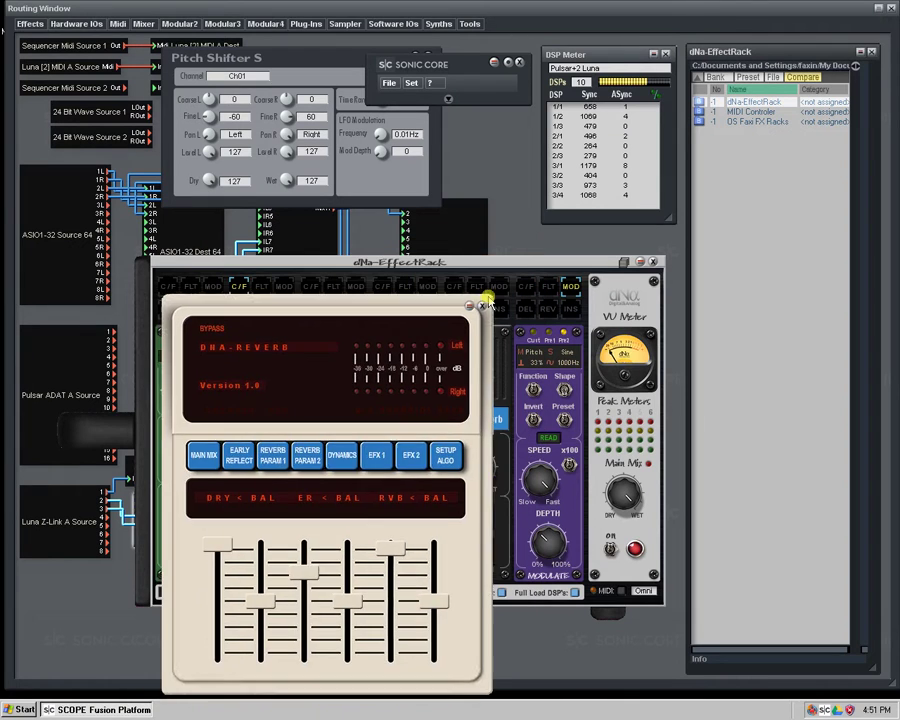
{"action": "left_click", "coordinate": [480, 310]}
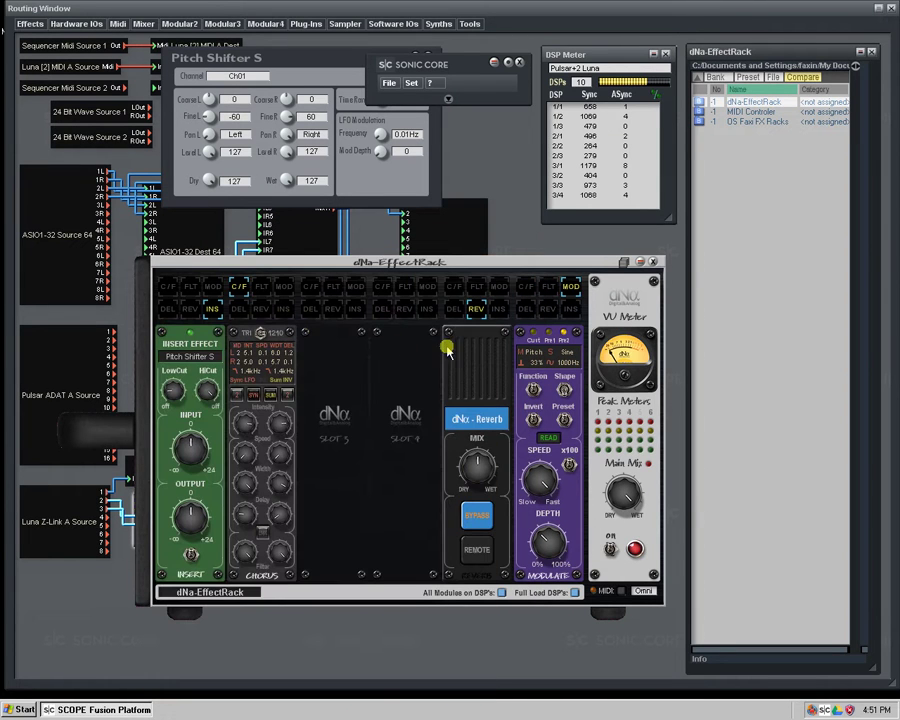
- Load a Filter in slot 4, and load the rack preset Alien Verb 03 from the OS Faxi FX Racks bank
{"action": "left_click", "coordinate": [406, 288]}
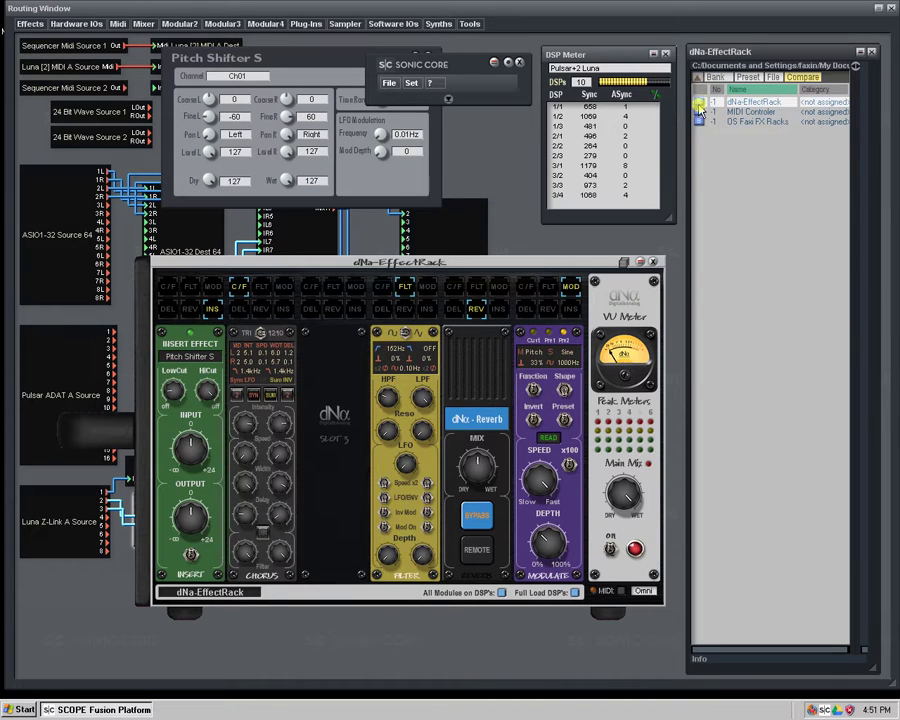
{"action": "double_click", "coordinate": [700, 106]}
{"action": "left_click", "coordinate": [697, 80]}
{"action": "double_click", "coordinate": [705, 121]}
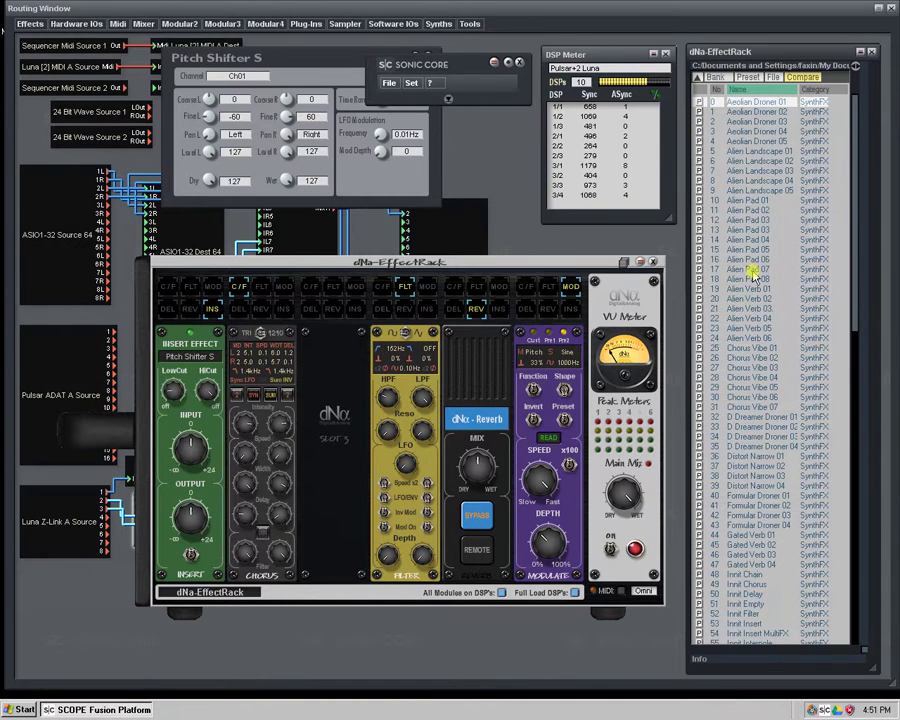
{"action": "left_click", "coordinate": [749, 305]}
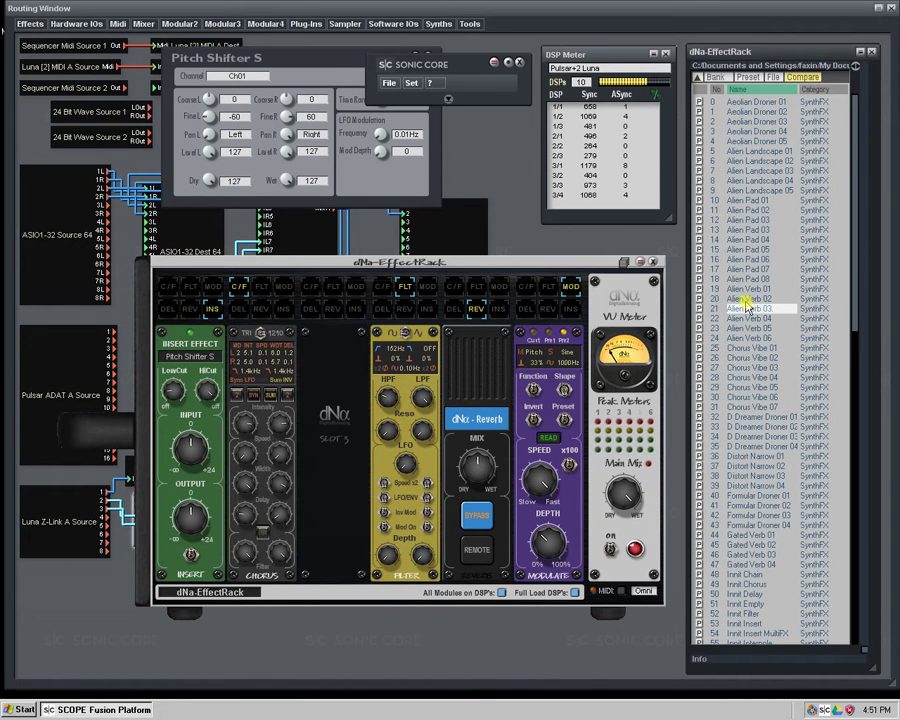
{"action": "double_click", "coordinate": [770, 305]}
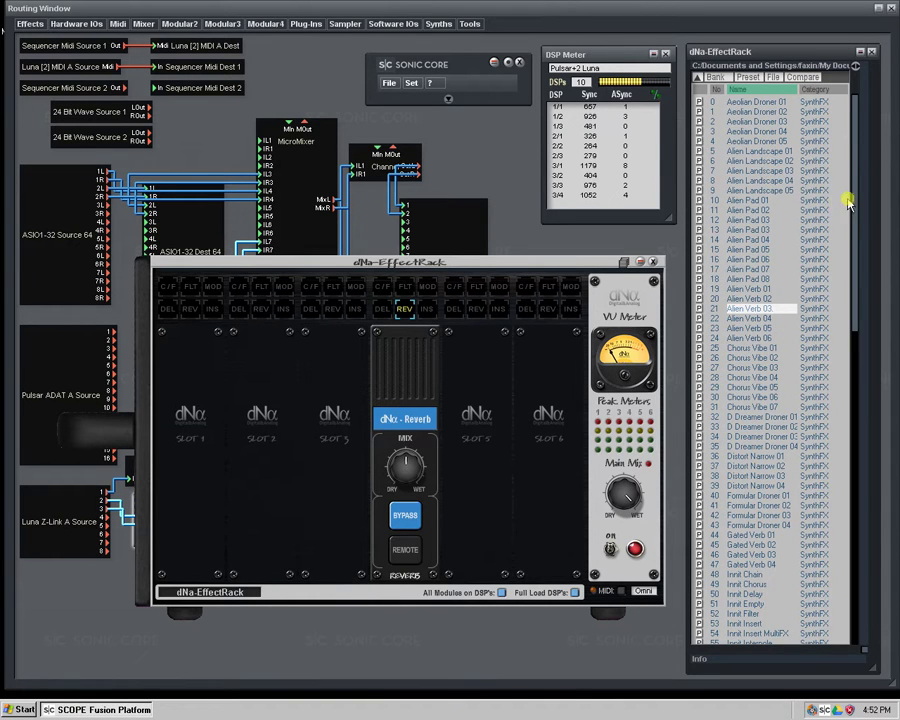
- Close the rack window and move the dNa-EffectRack module slightly lower, beneath the MultiFX module in the routing view
{"action": "scroll", "coordinate": [848, 200], "scroll_direction": "down", "scroll_amount": 3}
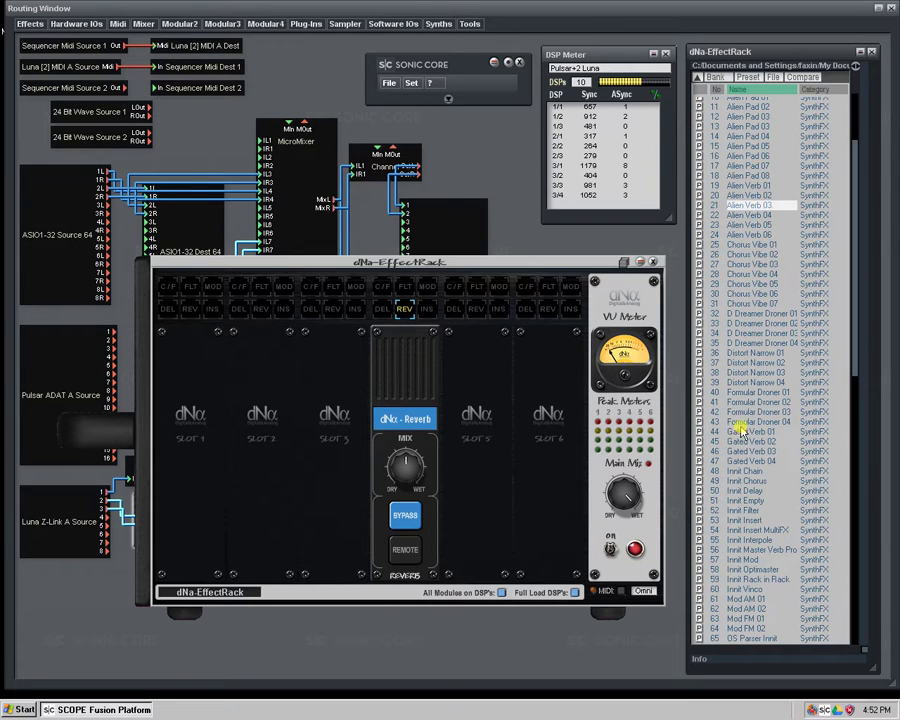
{"action": "left_click", "coordinate": [655, 263]}
{"action": "left_click_drag", "start_coordinate": [215, 515], "coordinate": [207, 562]}
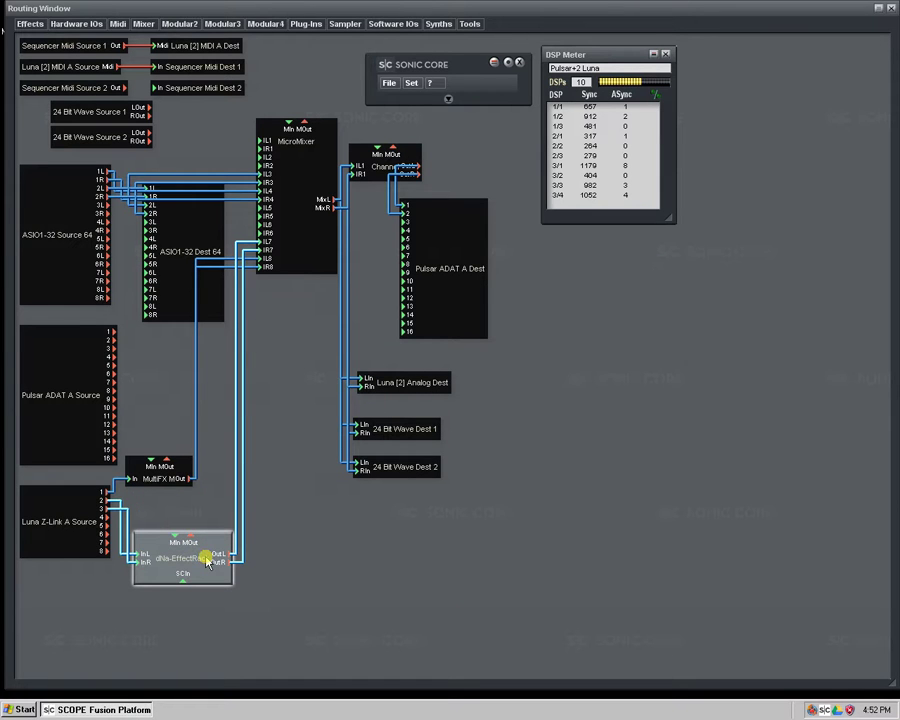